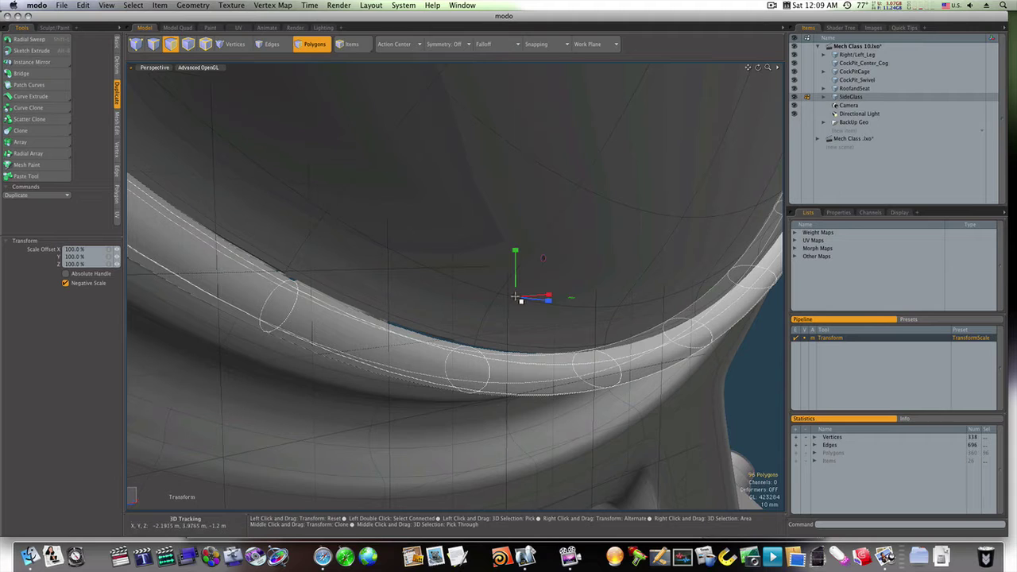
# Step: Scale the rim ring polygons around the side glass uniformly to 94%
pyautogui.moveTo(516, 300); pyautogui.dragTo(512, 302)
pyautogui.press('q')
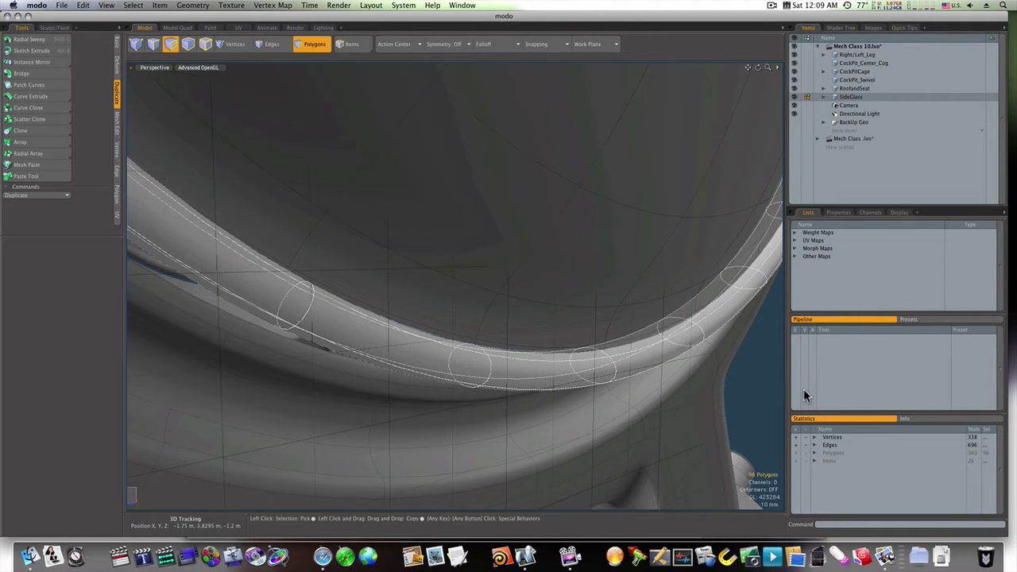
pyautogui.click(759, 391)
pyautogui.keyDown('alt'); pyautogui.moveTo(747, 386); pyautogui.dragTo(608, 378); pyautogui.keyUp('alt')
pyautogui.keyDown('alt'); pyautogui.keyDown('shift'); pyautogui.moveTo(677, 336); pyautogui.dragTo(546, 369); pyautogui.keyUp('shift'); pyautogui.keyUp('alt')
pyautogui.doubleClick(549, 371)
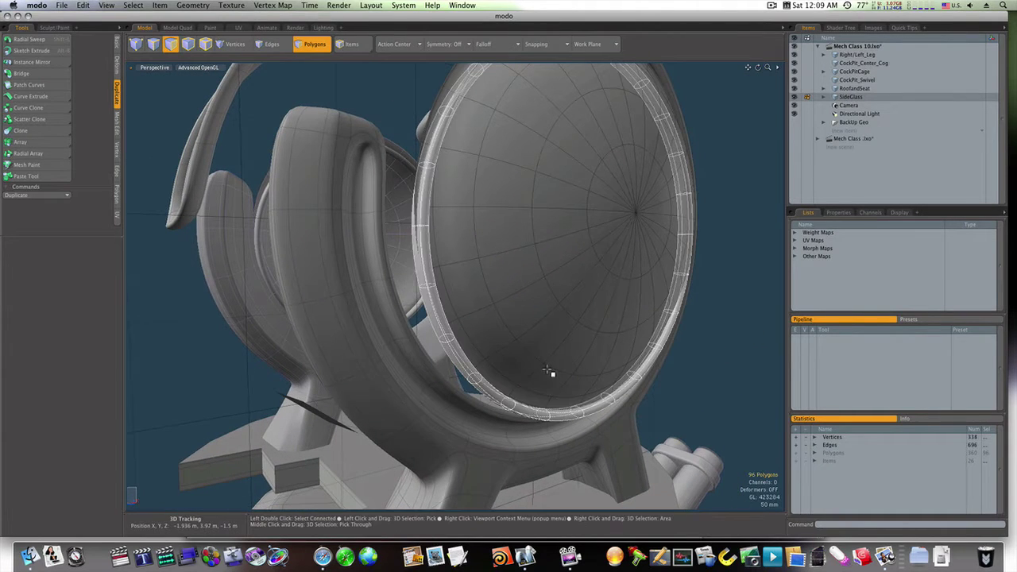
pyautogui.press('r')
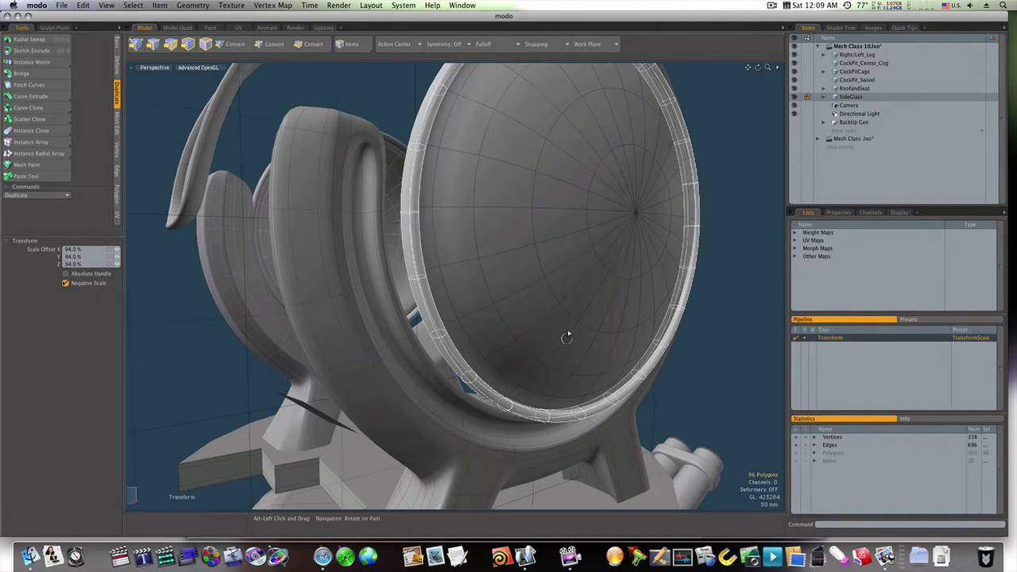
pyautogui.keyDown('alt'); pyautogui.moveTo(565, 336); pyautogui.dragTo(543, 315); pyautogui.keyUp('alt')
pyautogui.press('space')
# Step: Select the connected polygons of the side glass dome, scale them slightly, and clear the selection
pyautogui.click(552, 311)
pyautogui.doubleClick(552, 311)
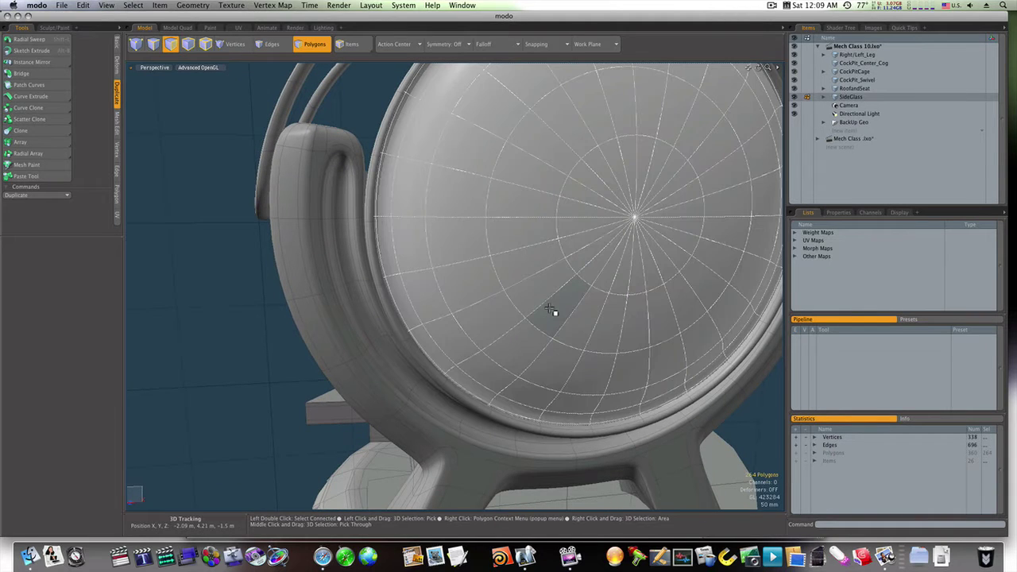
pyautogui.press('r')
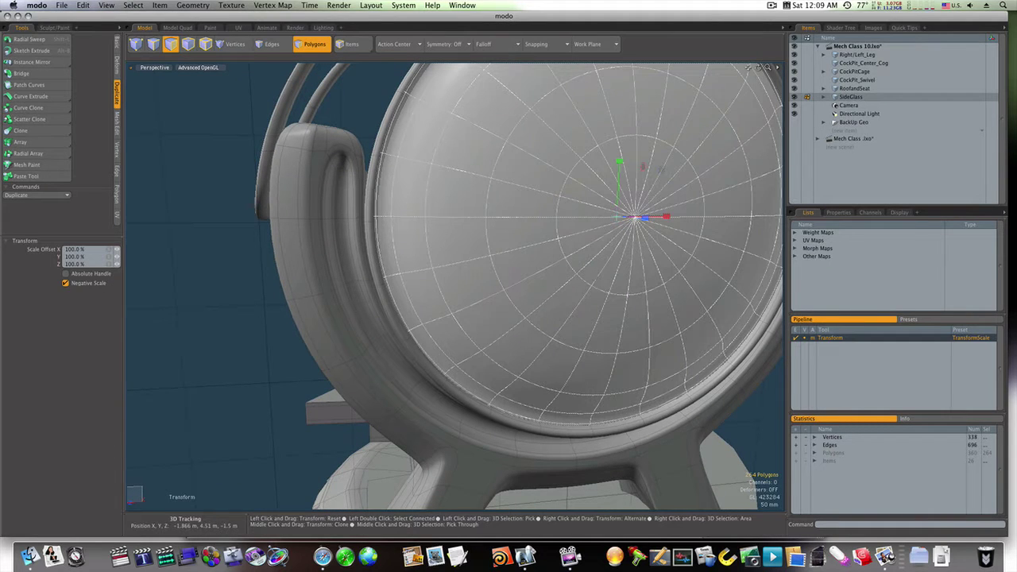
pyautogui.moveTo(617, 217); pyautogui.dragTo(628, 217)
pyautogui.press('Escape')
pyautogui.press('Escape')
# Step: Hide the SideGlass item
pyautogui.keyDown('ctrl'); pyautogui.keyDown('alt'); pyautogui.moveTo(281, 290); pyautogui.dragTo(256, 291); pyautogui.keyUp('alt'); pyautogui.keyUp('ctrl')
pyautogui.keyDown('alt'); pyautogui.moveTo(352, 287); pyautogui.dragTo(453, 318); pyautogui.keyUp('alt')
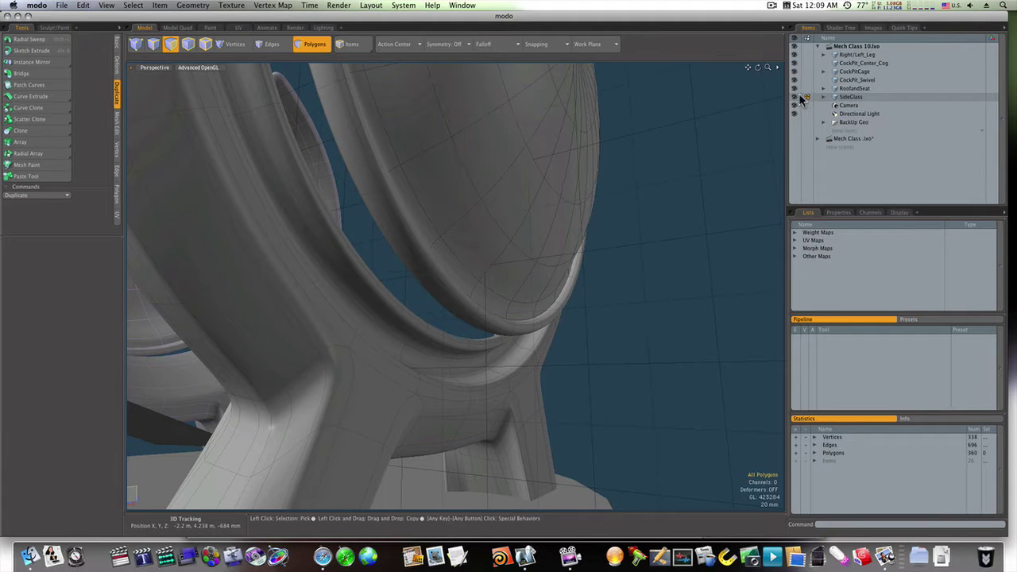
pyautogui.click(795, 96)
# Step: Add a new mesh item to the Mech Class 10 scene
pyautogui.keyDown('alt'); pyautogui.moveTo(596, 244); pyautogui.dragTo(426, 332); pyautogui.keyUp('alt')
pyautogui.hotkey('ctrl', 'space')
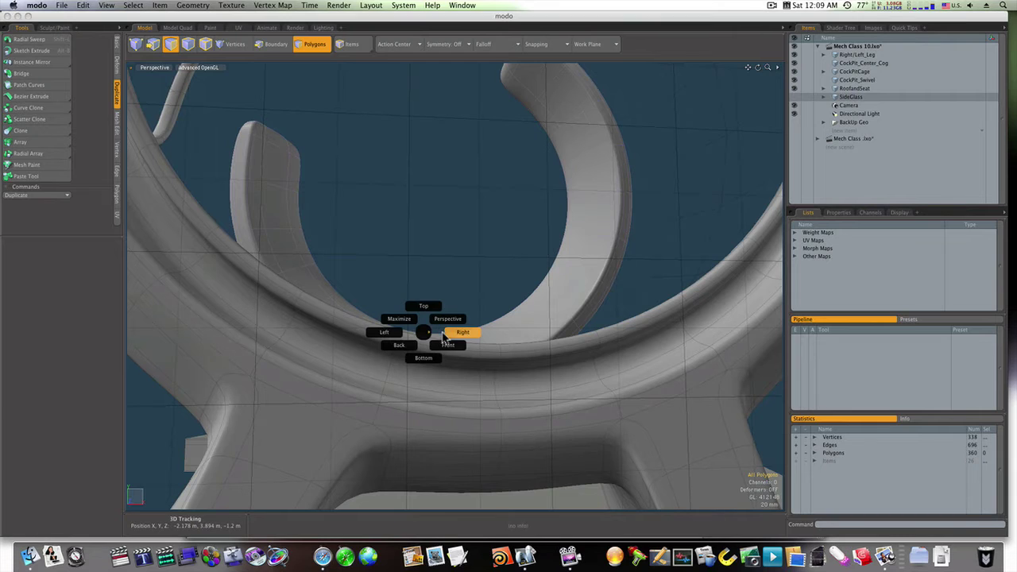
pyautogui.click(448, 334)
pyautogui.hotkey('ctrl', 'space')
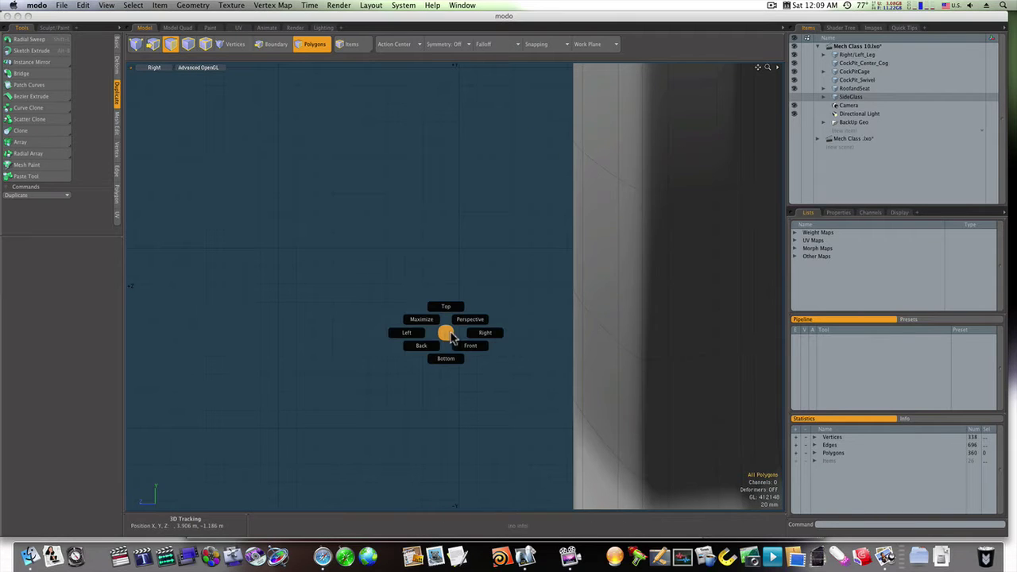
pyautogui.click(405, 332)
pyautogui.keyDown('ctrl'); pyautogui.keyDown('alt'); pyautogui.moveTo(404, 332); pyautogui.dragTo(278, 345); pyautogui.keyUp('alt'); pyautogui.keyUp('ctrl')
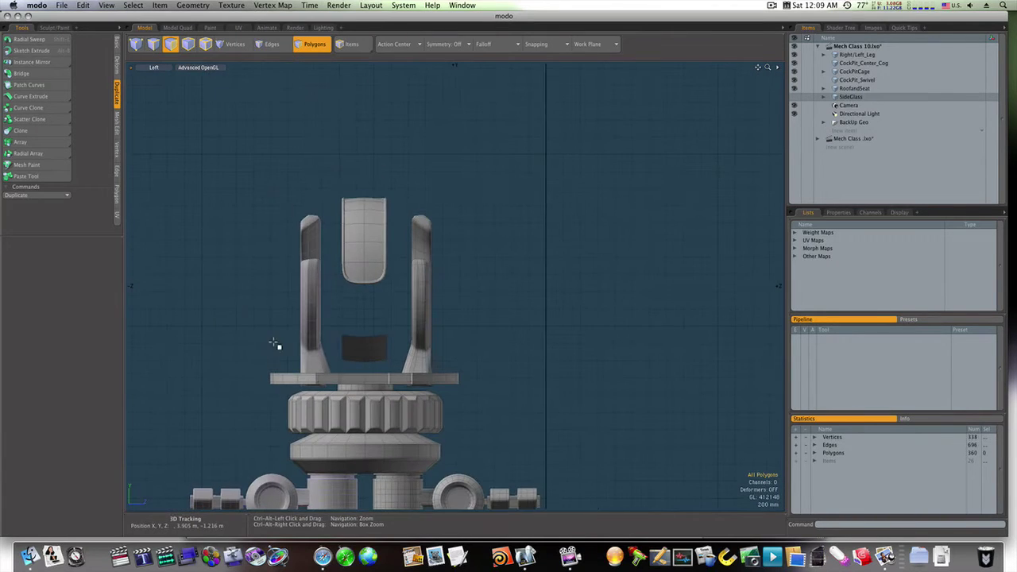
pyautogui.hotkey('ctrl', 'space')
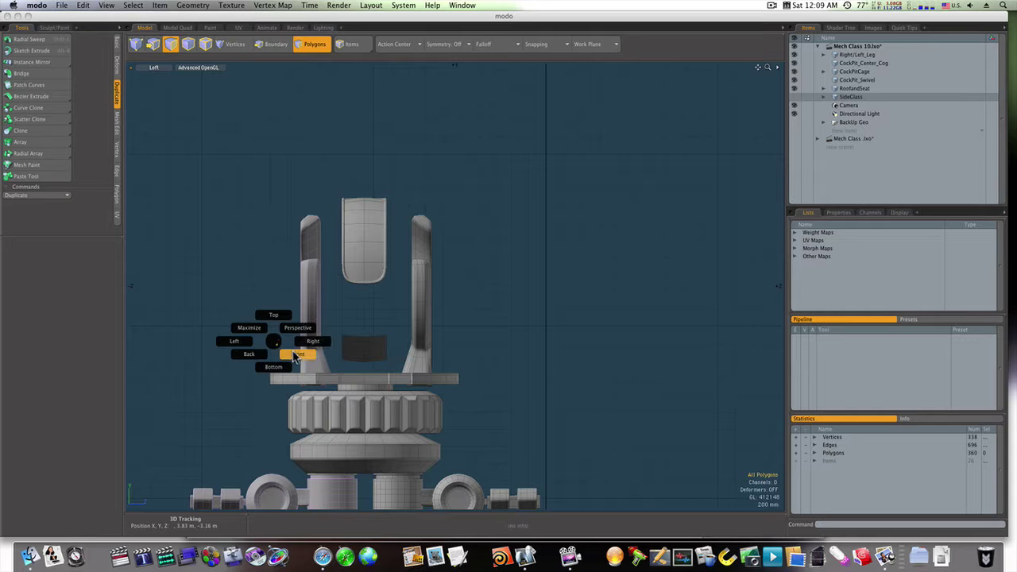
pyautogui.click(295, 355)
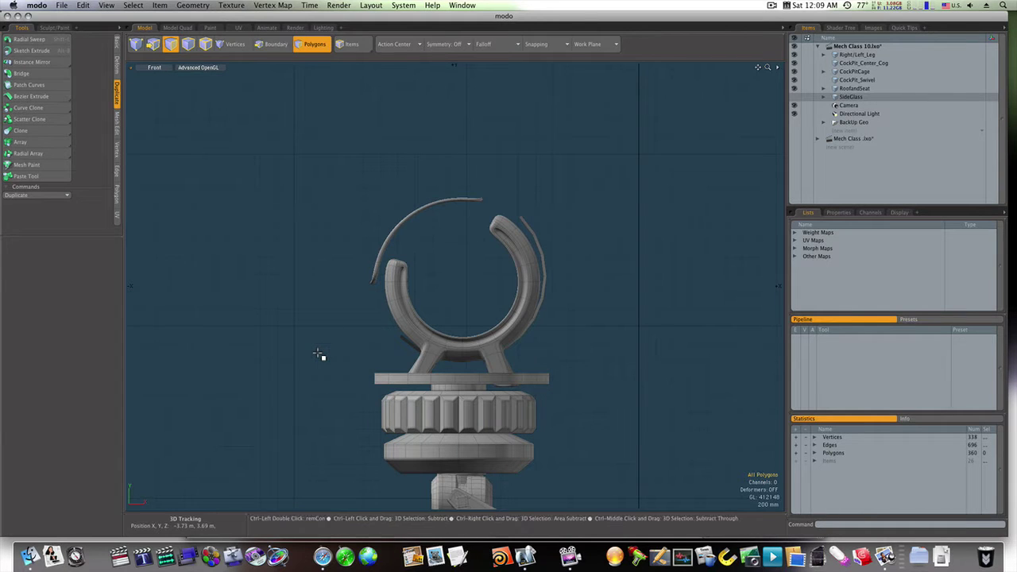
pyautogui.hotkey('ctrl', 'space')
pyautogui.click(300, 355)
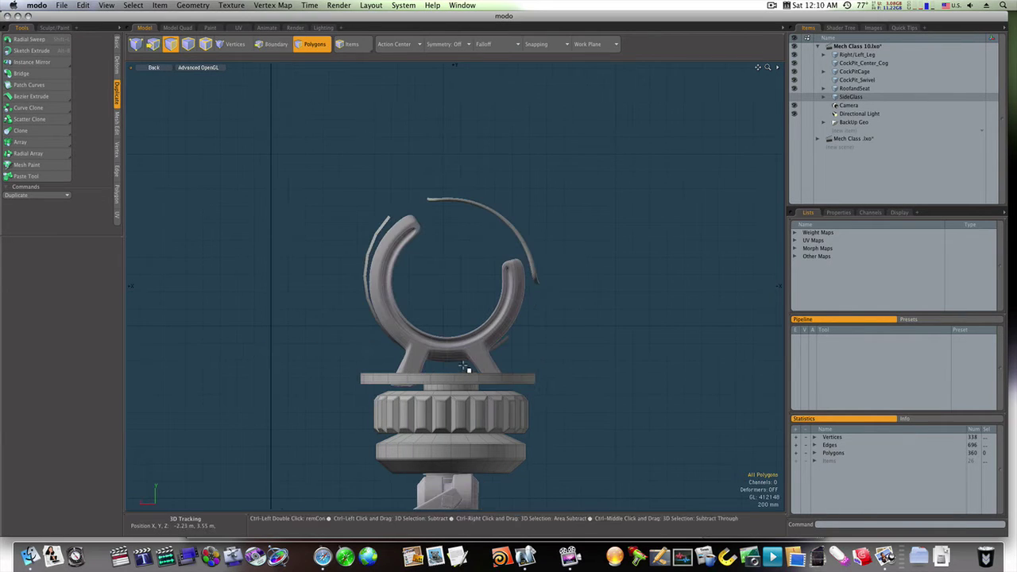
pyautogui.hotkey('ctrl', 'space')
pyautogui.click(486, 378)
pyautogui.keyDown('ctrl'); pyautogui.keyDown('alt'); pyautogui.moveTo(476, 365); pyautogui.dragTo(591, 365); pyautogui.keyUp('alt'); pyautogui.keyUp('ctrl')
pyautogui.keyDown('alt'); pyautogui.keyDown('shift'); pyautogui.moveTo(517, 339); pyautogui.dragTo(569, 416); pyautogui.keyUp('shift'); pyautogui.keyUp('alt')
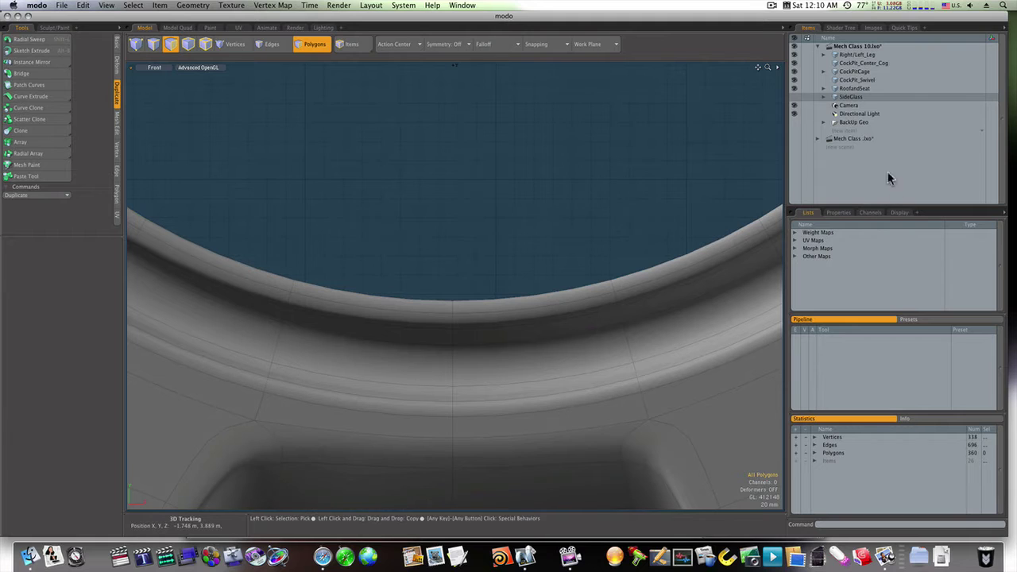
pyautogui.click(851, 133)
pyautogui.click(849, 132)
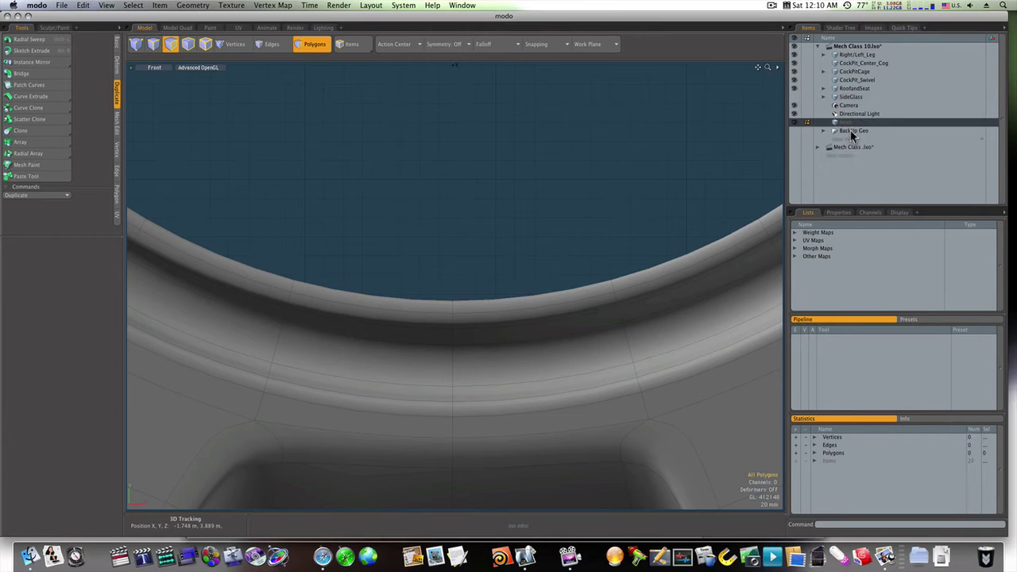
# Step: In the front view, draw a flat cube primitive about 156 by 59 mm just above the cockpit ring's lower inner edge
pyautogui.click(117, 44)
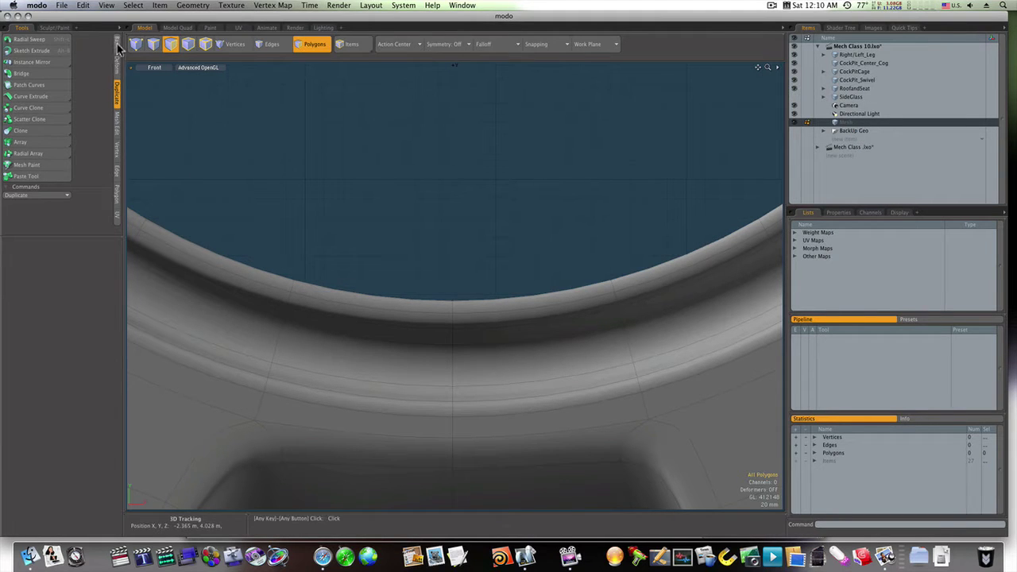
pyautogui.click(10, 42)
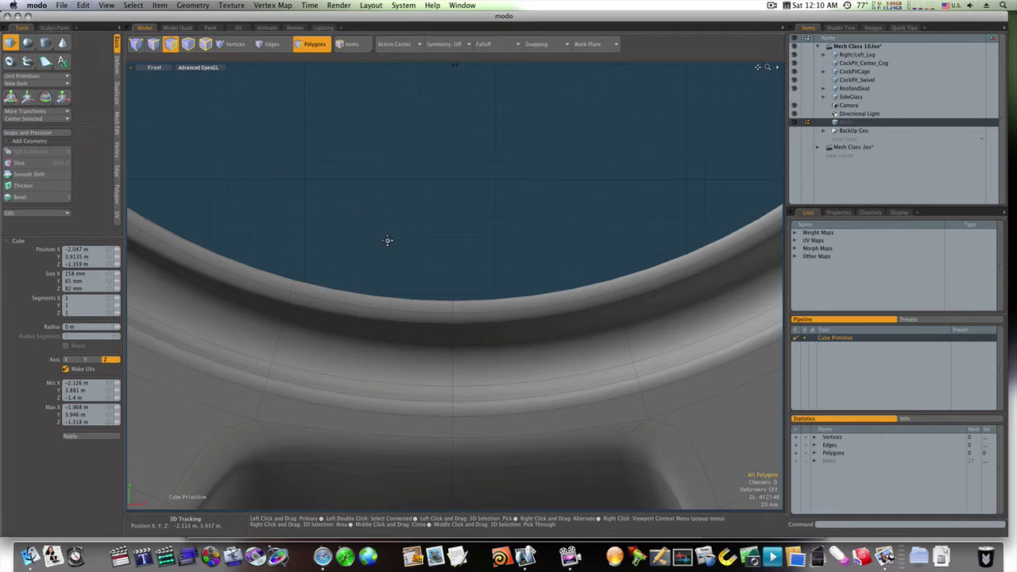
pyautogui.moveTo(387, 239); pyautogui.dragTo(533, 294)
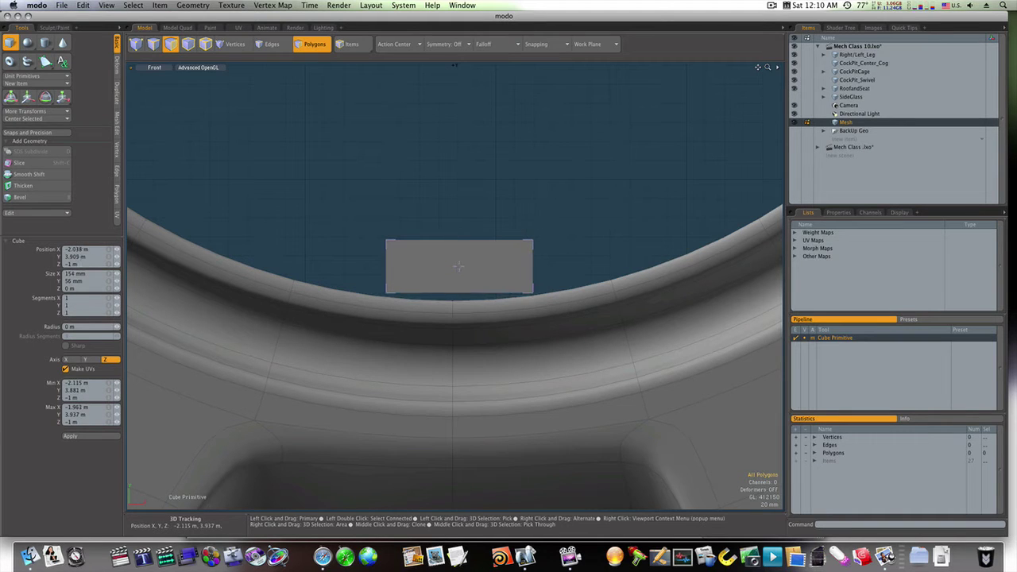
# Step: Move the flat cube back to the cockpit ring and give it a depth of about 67 mm
pyautogui.hotkey('ctrl', 'space')
pyautogui.click(406, 273)
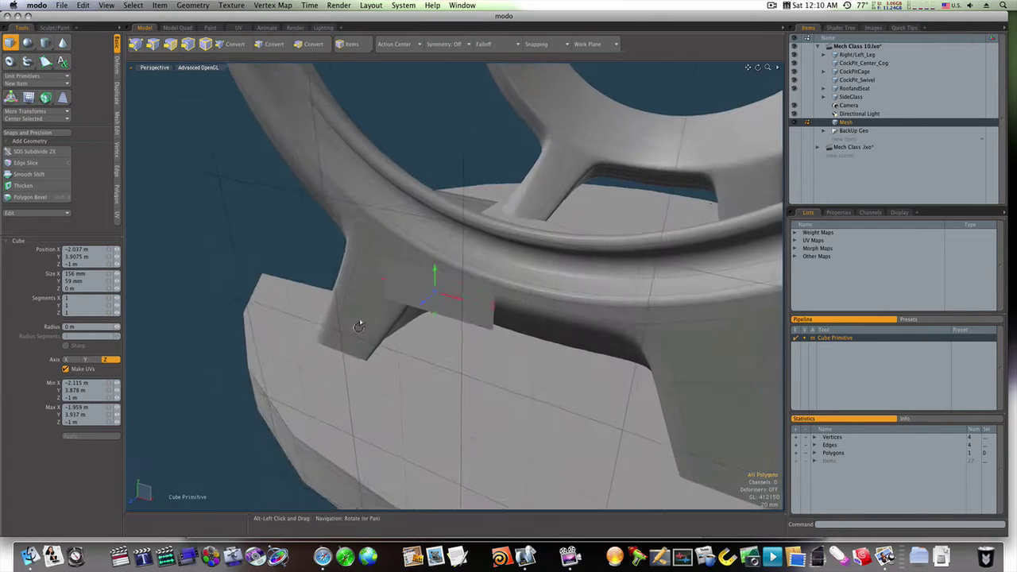
pyautogui.moveTo(405, 305); pyautogui.dragTo(602, 257)
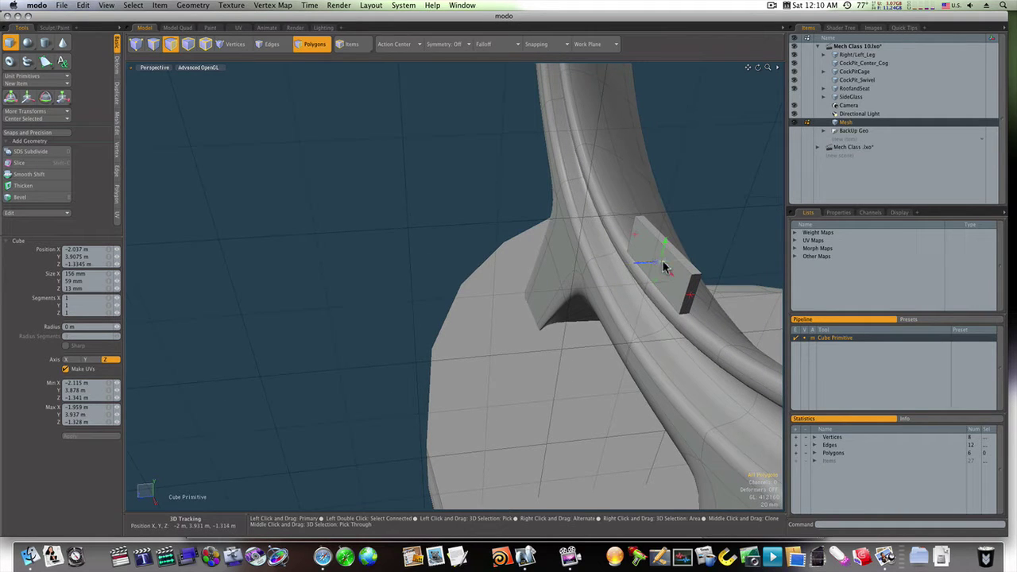
pyautogui.moveTo(689, 295); pyautogui.dragTo(660, 277)
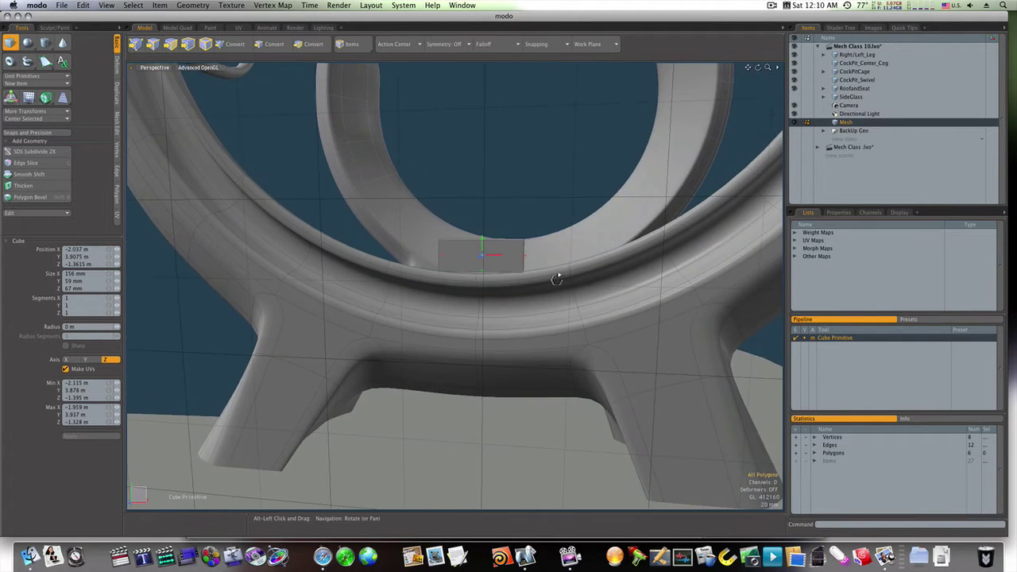
pyautogui.keyDown('alt'); pyautogui.moveTo(557, 279); pyautogui.dragTo(465, 286); pyautogui.keyUp('alt')
pyautogui.press('q')
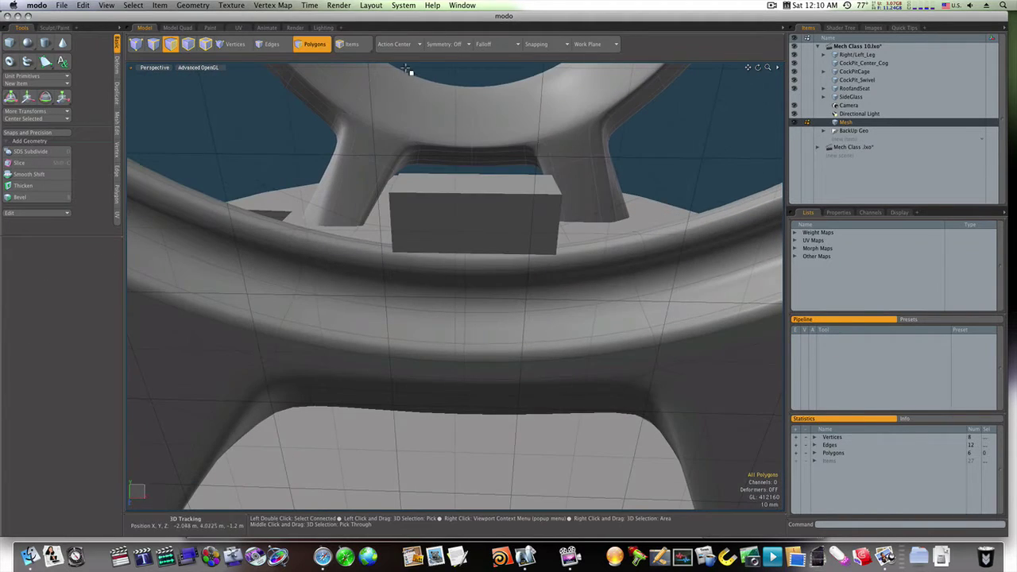
# Step: Bevel all edges of the new block slightly with Edge Bevel
pyautogui.click(268, 44)
pyautogui.press('b')
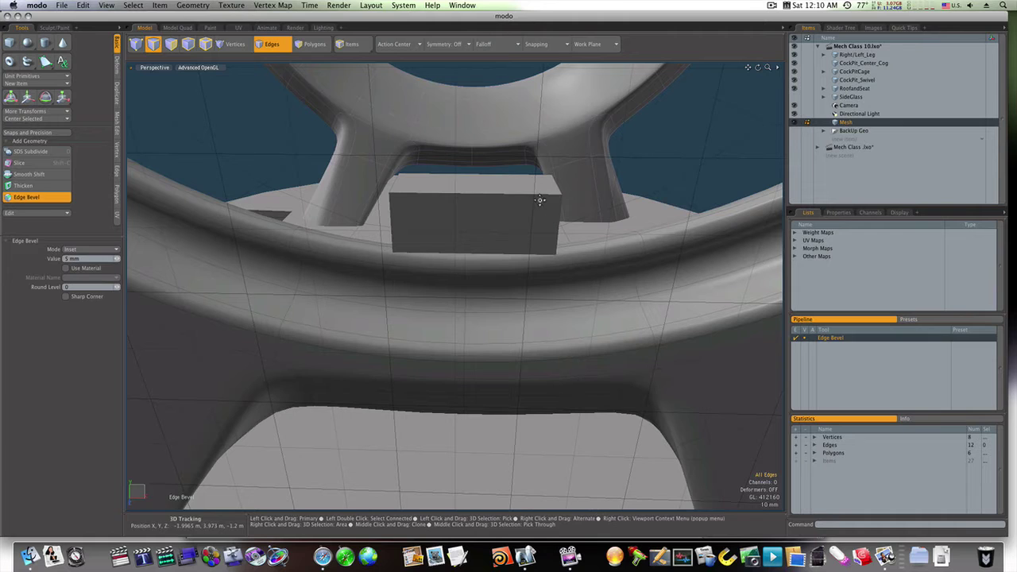
pyautogui.moveTo(540, 199); pyautogui.dragTo(503, 212)
pyautogui.press('space')
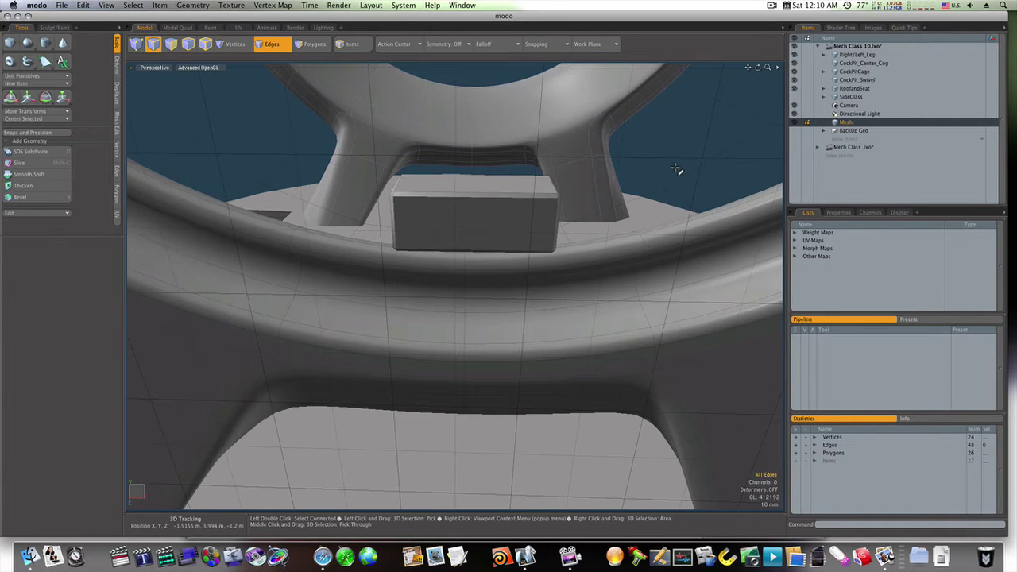
# Step: Turn the bevelled block into a subdivision surface and apply SDS Subdivide to its mesh
pyautogui.press('Tab')
pyautogui.scroll(3, 529, 209)
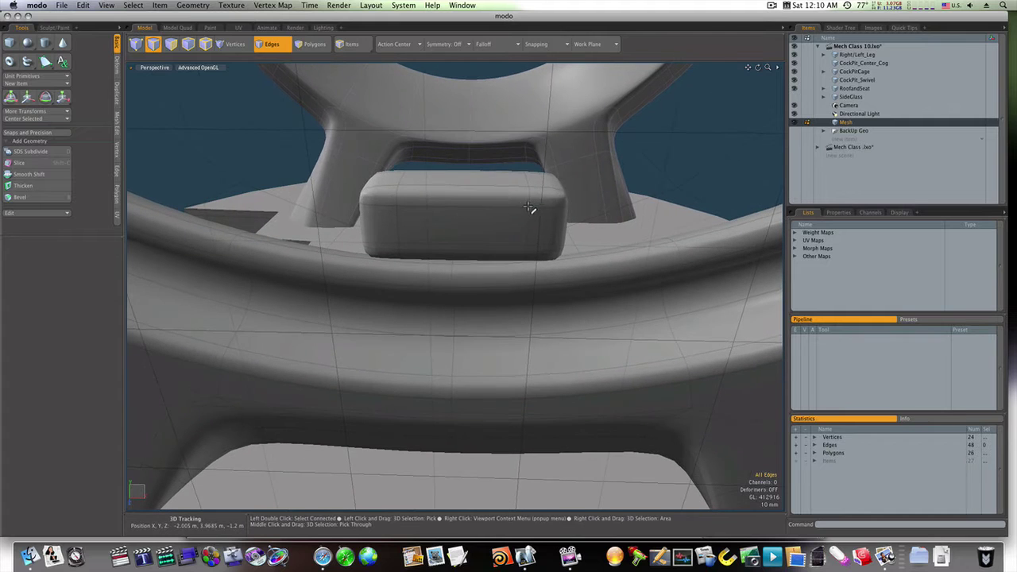
pyautogui.press('d')
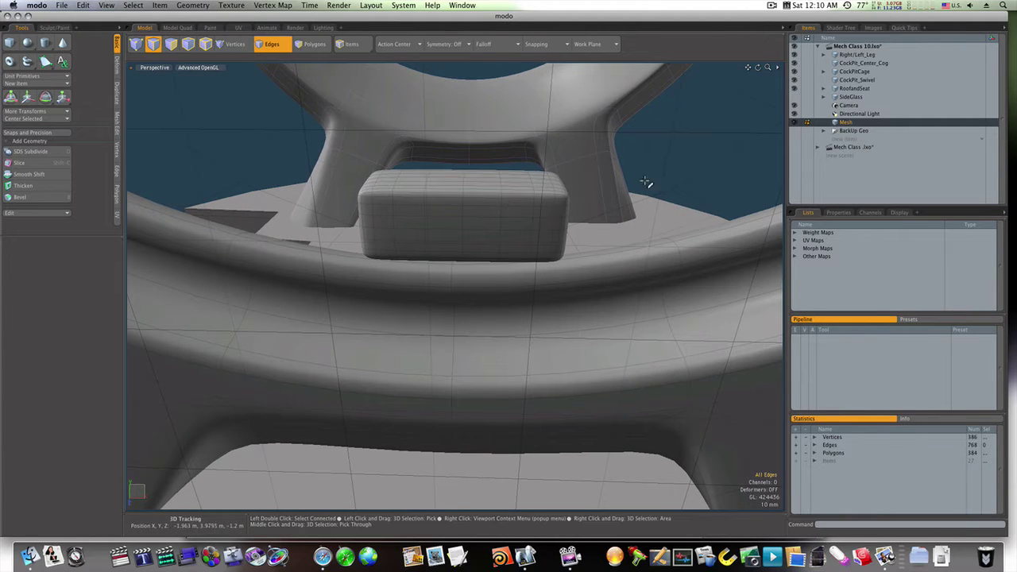
# Step: Start a tube primitive with 12 sides, 10 segments and 8 mm radius, placing its first point over the block's front face in front view
pyautogui.keyDown('alt'); pyautogui.moveTo(676, 175); pyautogui.dragTo(347, 352); pyautogui.keyUp('alt')
pyautogui.hotkey('ctrl', 'space')
pyautogui.click(370, 369)
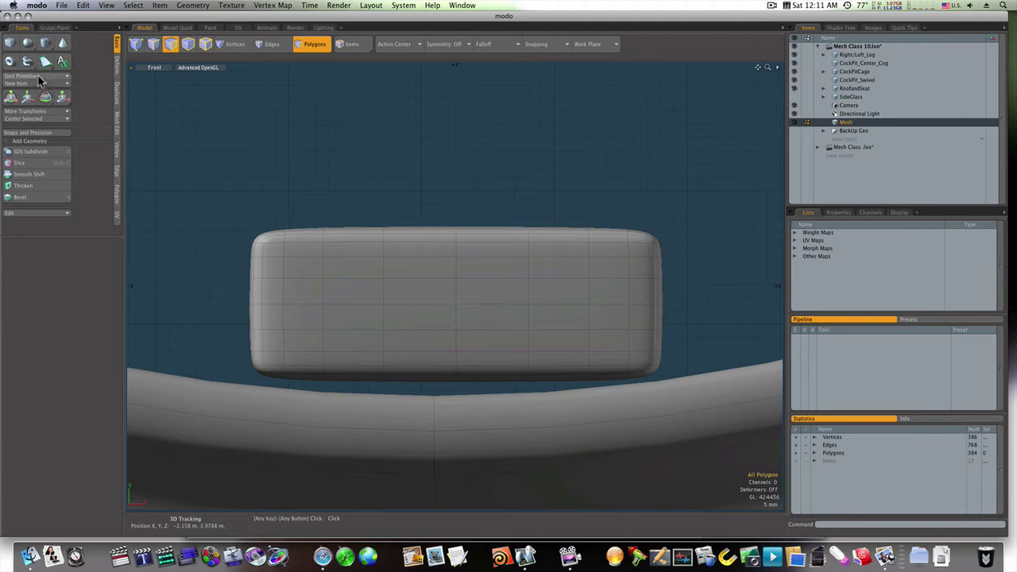
pyautogui.click(28, 61)
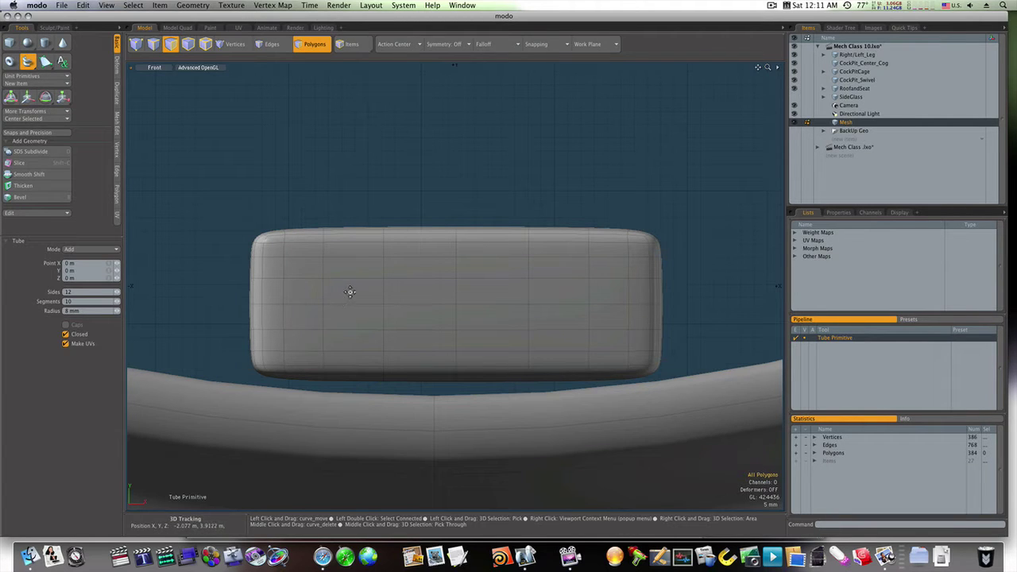
pyautogui.click(351, 292)
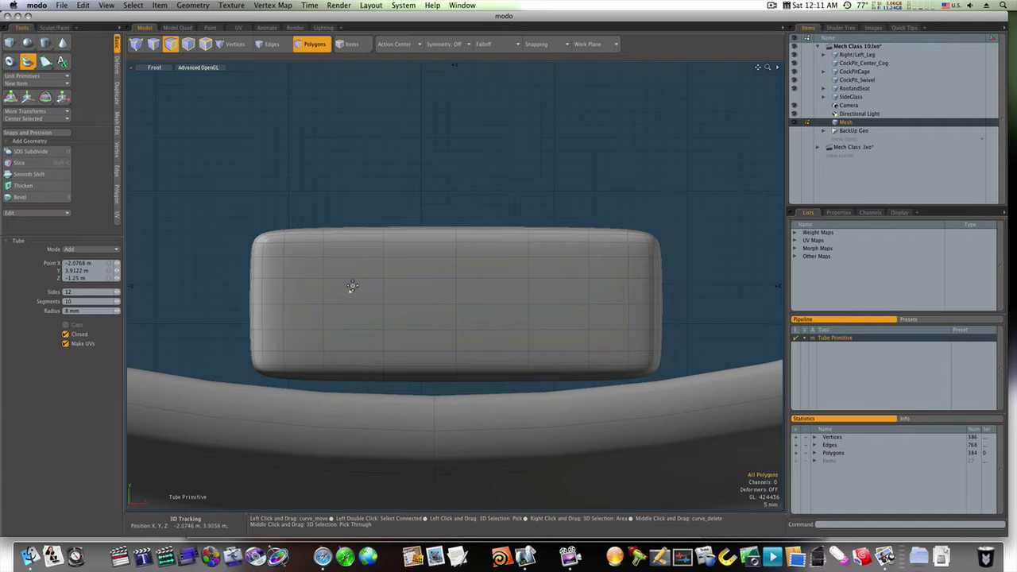
# Step: In the quad layout, move the tube's first point inside the block at Z -1.35 m and add a second point just outside its front face
pyautogui.click(185, 28)
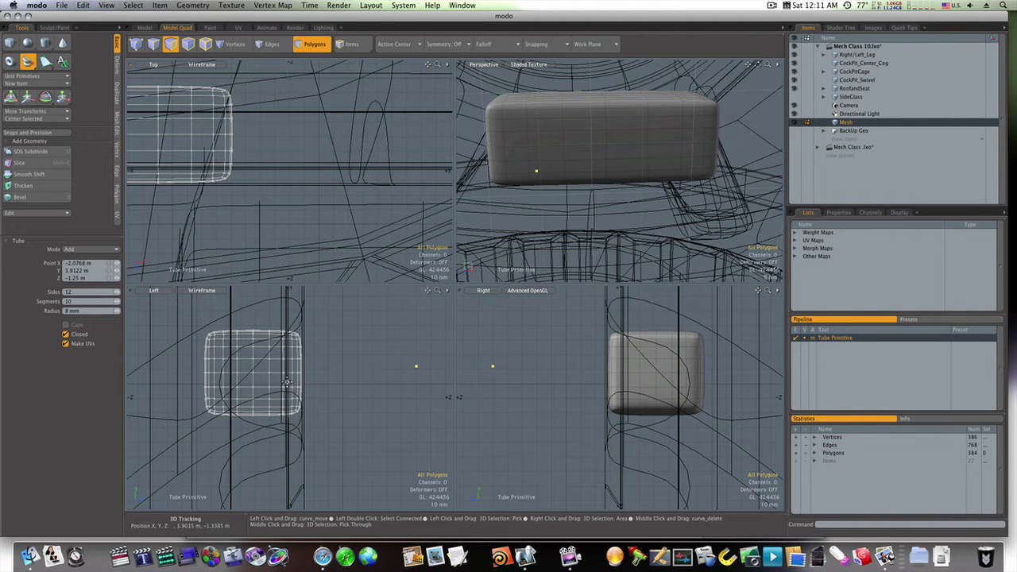
pyautogui.press('ctrl')
pyautogui.keyDown('alt'); pyautogui.moveTo(580, 199); pyautogui.dragTo(426, 181); pyautogui.keyUp('alt')
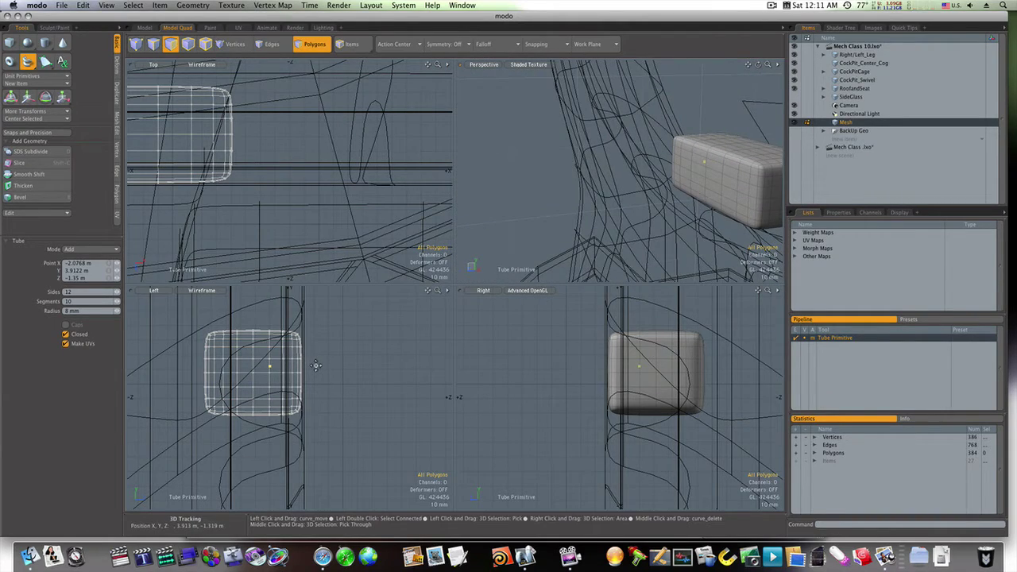
pyautogui.click(315, 365)
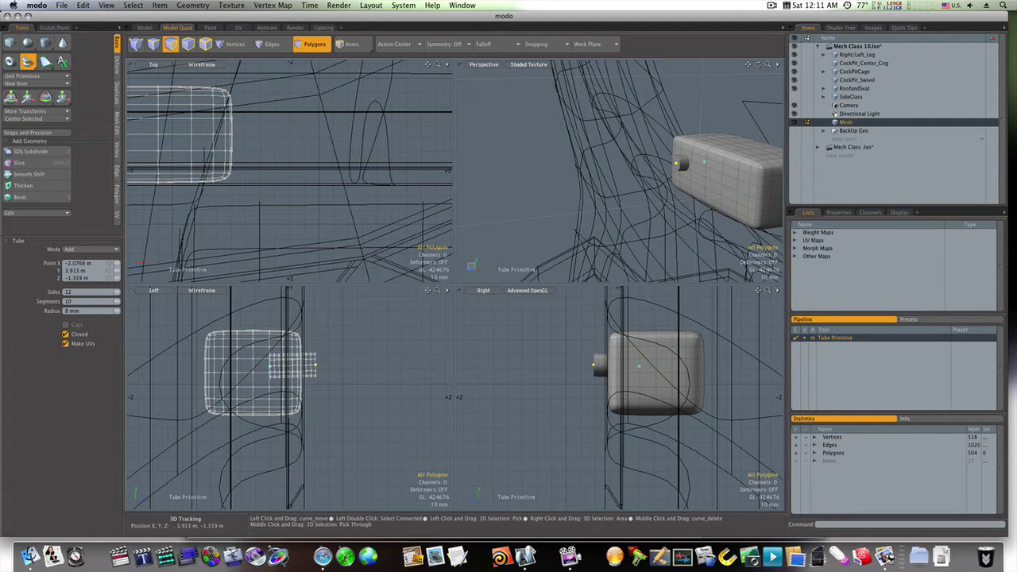
# Step: Make the tube open-ended with caps instead of closed and add a third point straight out from the block at Z -1.3125 m
pyautogui.moveTo(316, 366)
pyautogui.mouseDown()
pyautogui.moveTo(334, 367)
pyautogui.moveTo(311, 365)
pyautogui.moveTo(325, 366)
pyautogui.mouseUp()
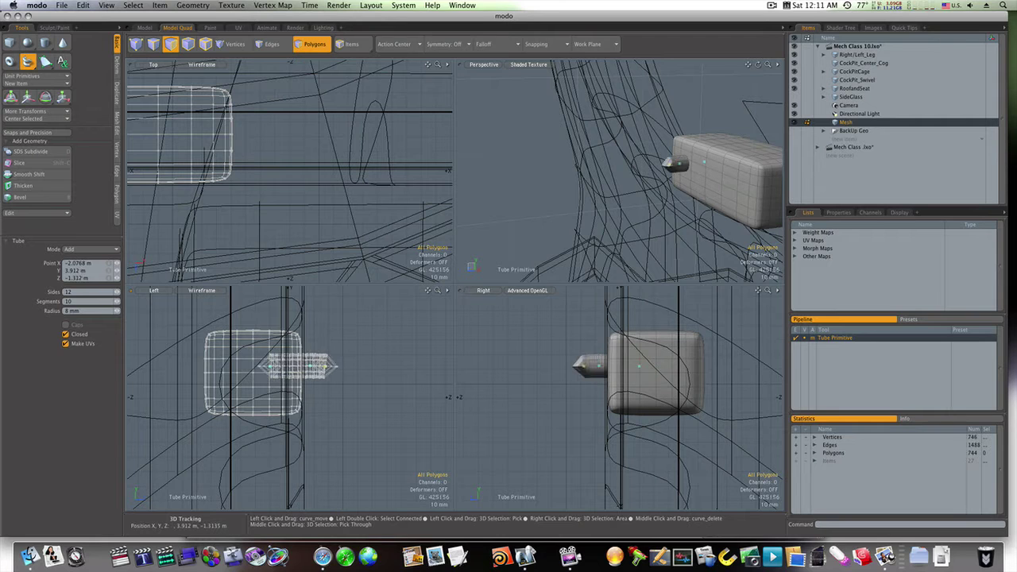
pyautogui.press('super+z')
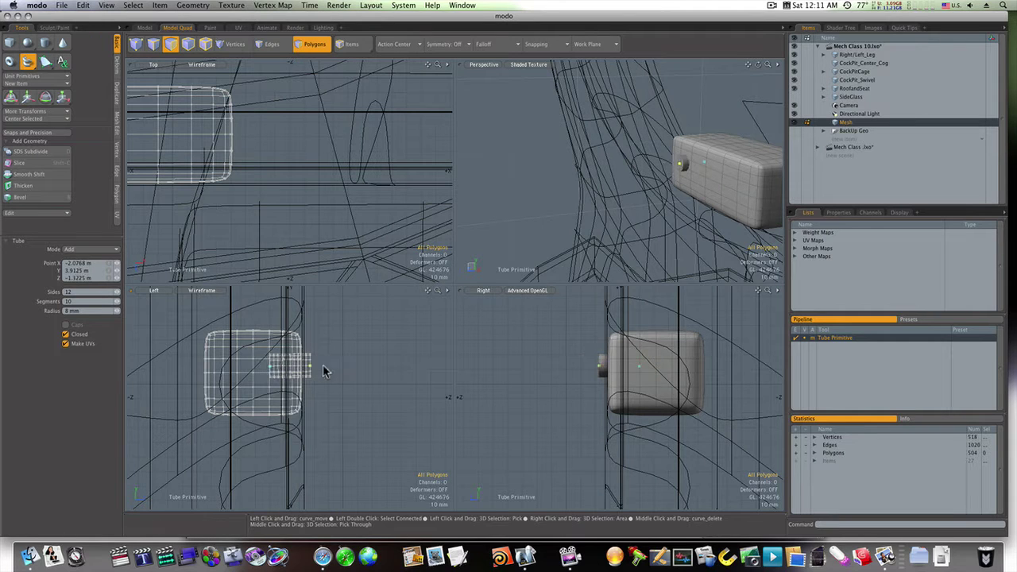
pyautogui.click(66, 335)
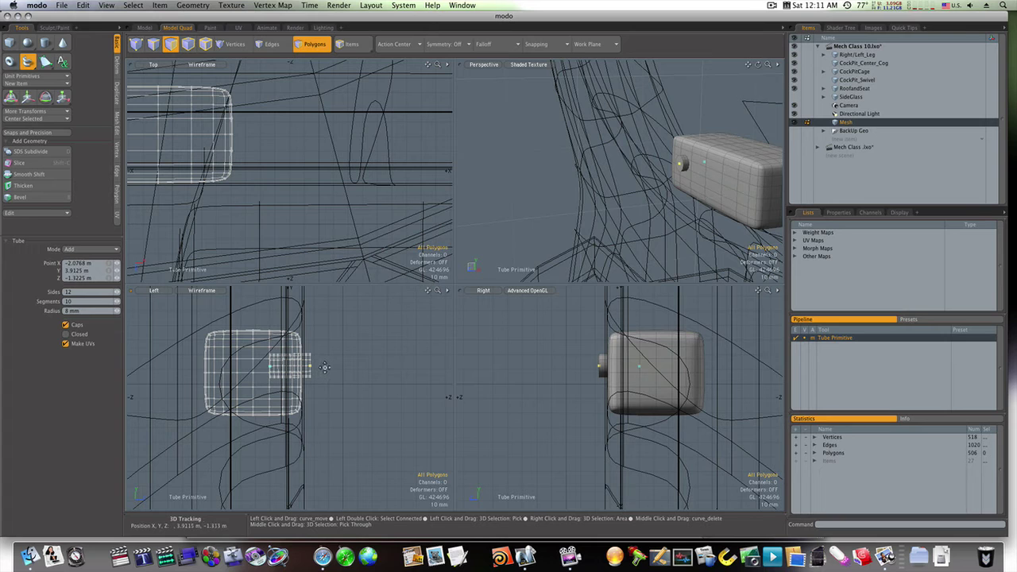
pyautogui.moveTo(324, 366); pyautogui.dragTo(325, 365)
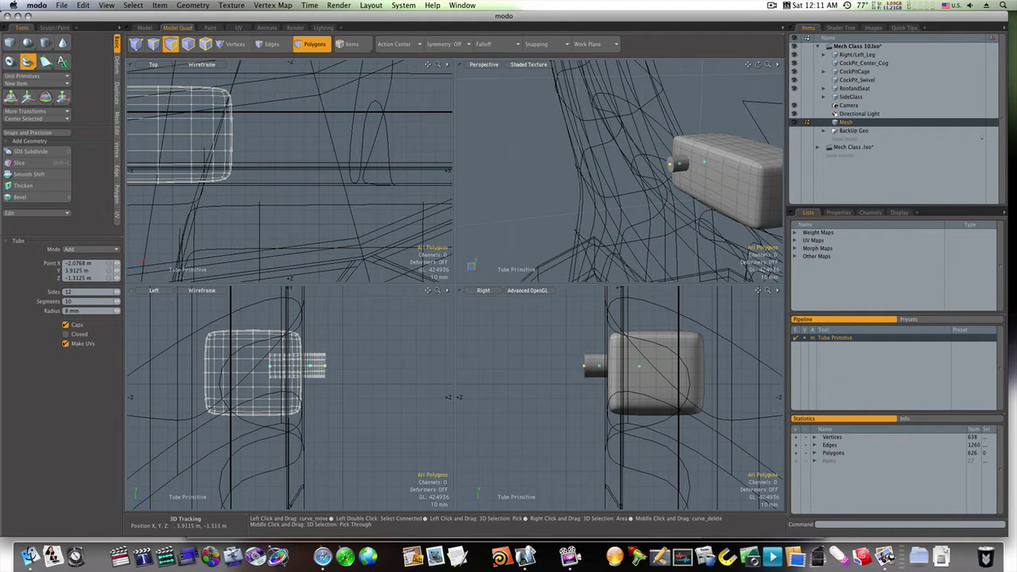
# Step: Bend the tube downward in front of the block with additional points and lower its end point to Y 3.8085 m
pyautogui.moveTo(336, 388)
pyautogui.mouseDown()
pyautogui.moveTo(331, 381)
pyautogui.moveTo(334, 396)
pyautogui.mouseUp()
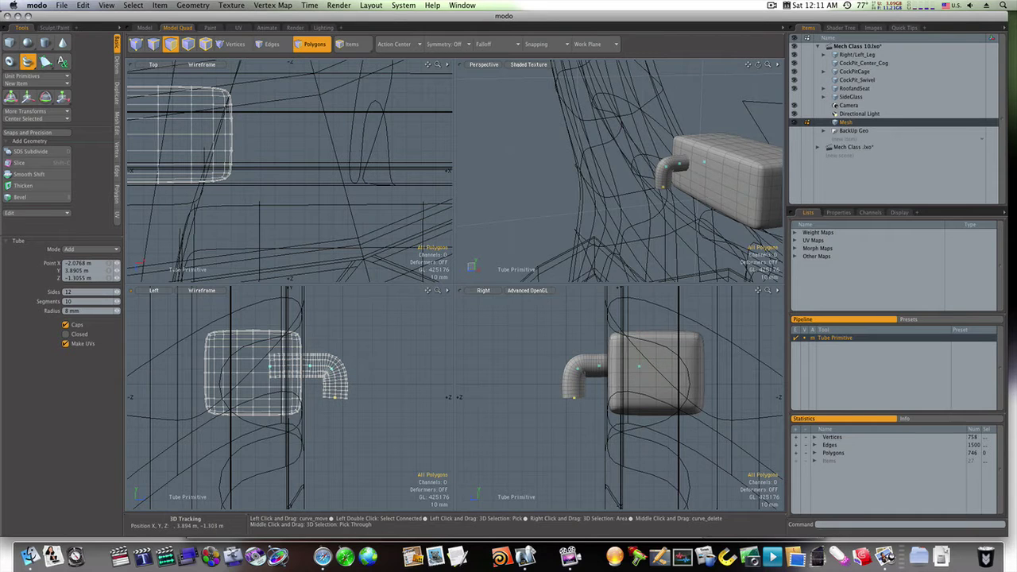
pyautogui.click(336, 422)
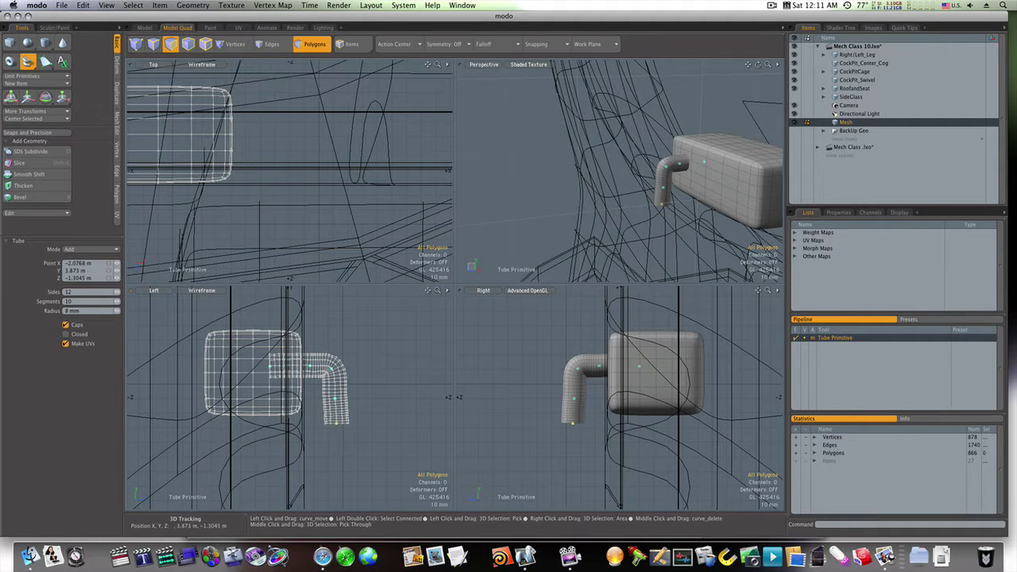
pyautogui.moveTo(335, 422); pyautogui.dragTo(336, 446)
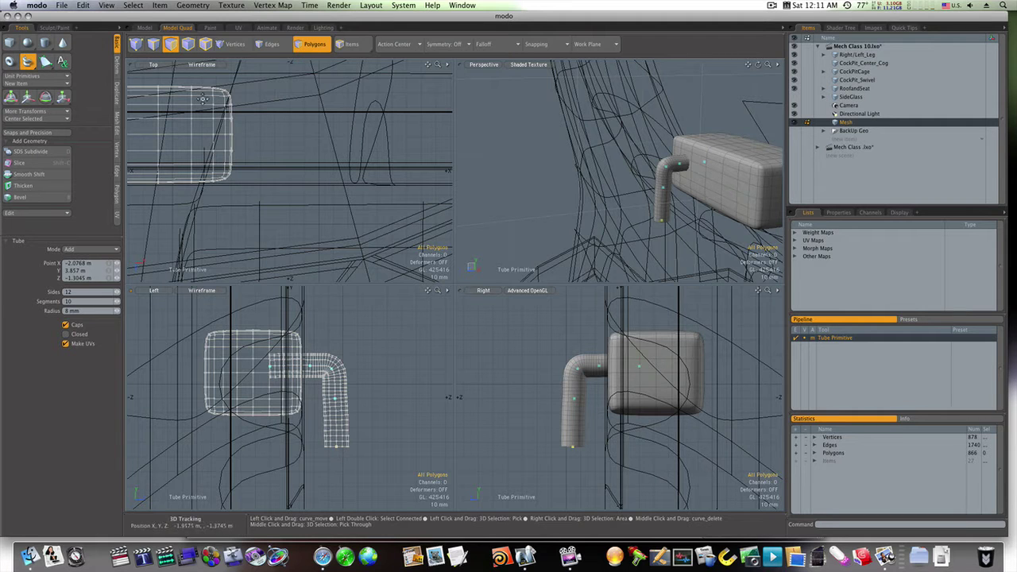
pyautogui.click(145, 27)
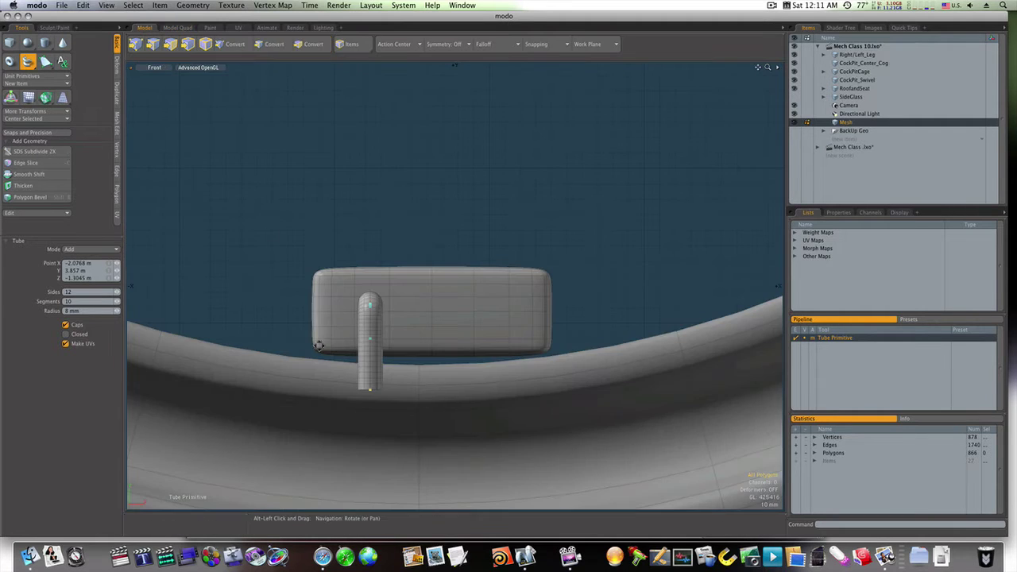
pyautogui.scroll(2, 364, 357)
pyautogui.press('3')
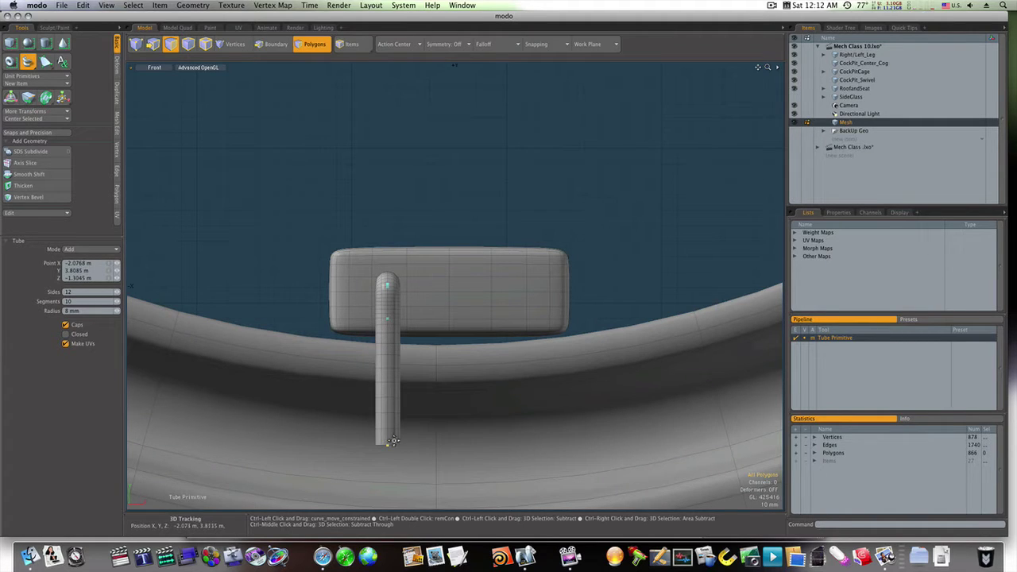
# Step: Run the tube back beneath the block with additional points, ending at Y 3.799 m and Z -1.406 m
pyautogui.click(177, 28)
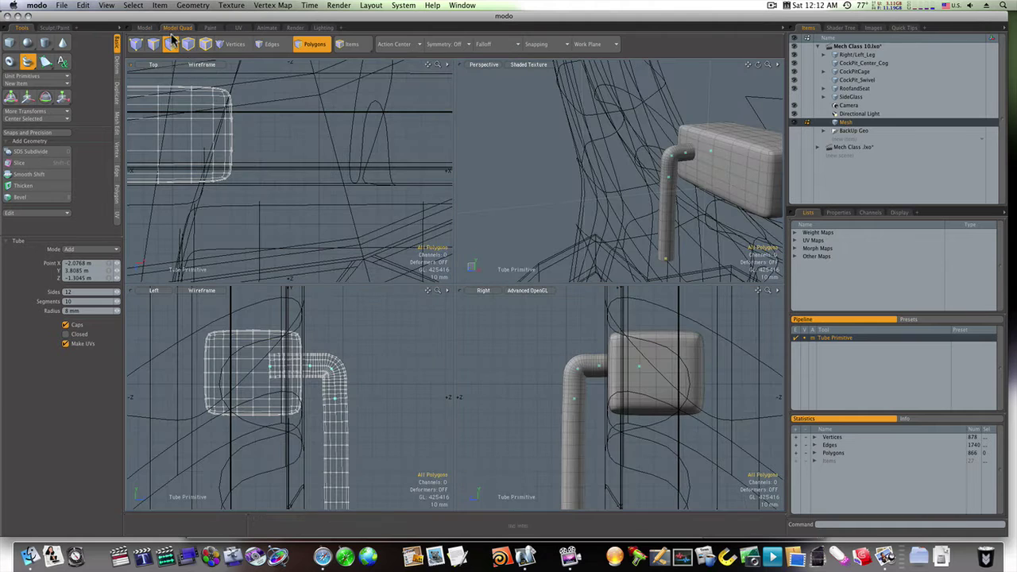
pyautogui.keyDown('alt'); pyautogui.moveTo(357, 472); pyautogui.dragTo(365, 355); pyautogui.keyUp('alt')
pyautogui.moveTo(258, 388); pyautogui.dragTo(250, 412)
pyautogui.keyDown('ctrl'); pyautogui.keyDown('alt'); pyautogui.moveTo(316, 411); pyautogui.dragTo(249, 413); pyautogui.keyUp('alt'); pyautogui.keyUp('ctrl')
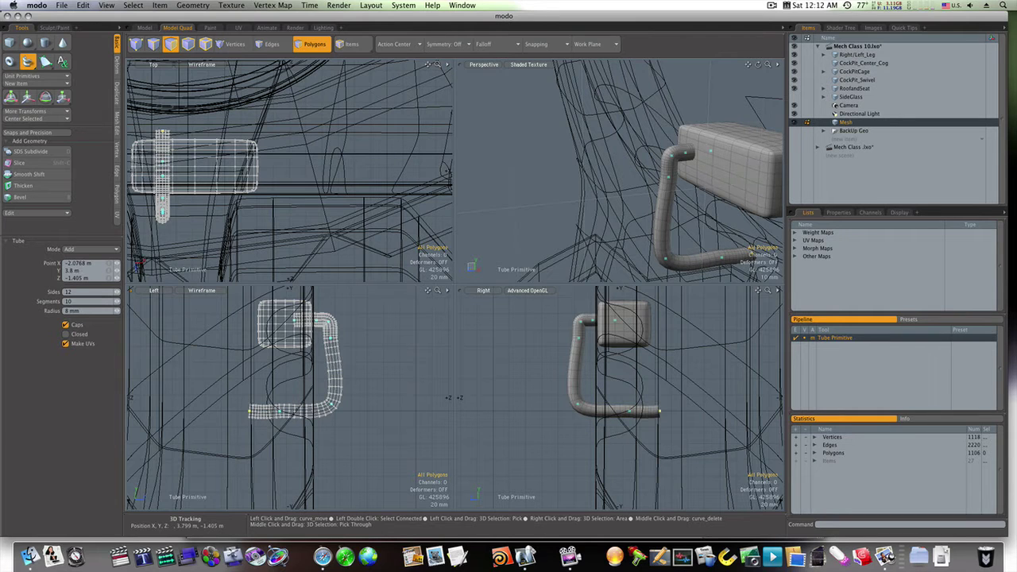
pyautogui.click(280, 413)
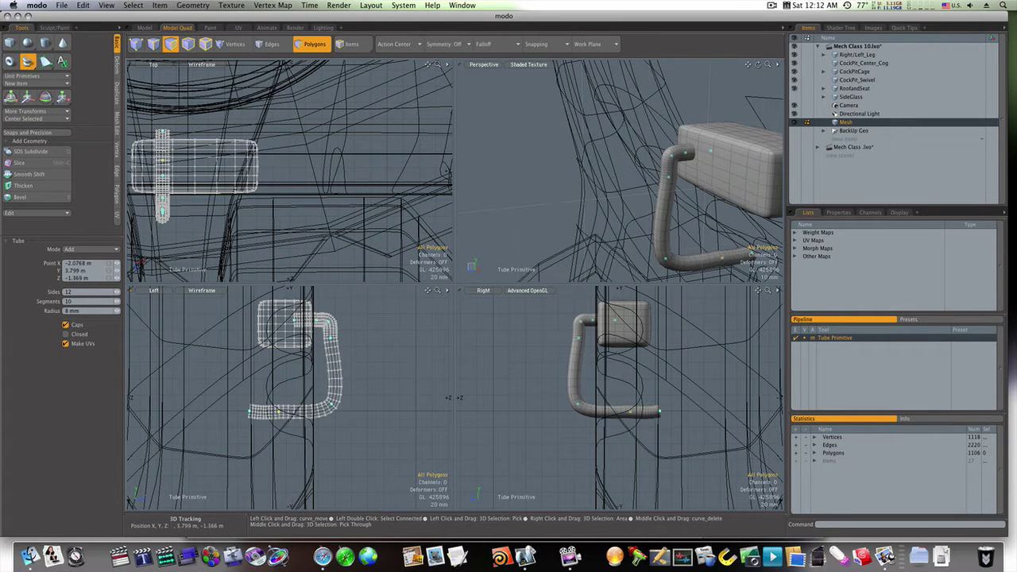
pyautogui.moveTo(251, 413); pyautogui.dragTo(248, 413)
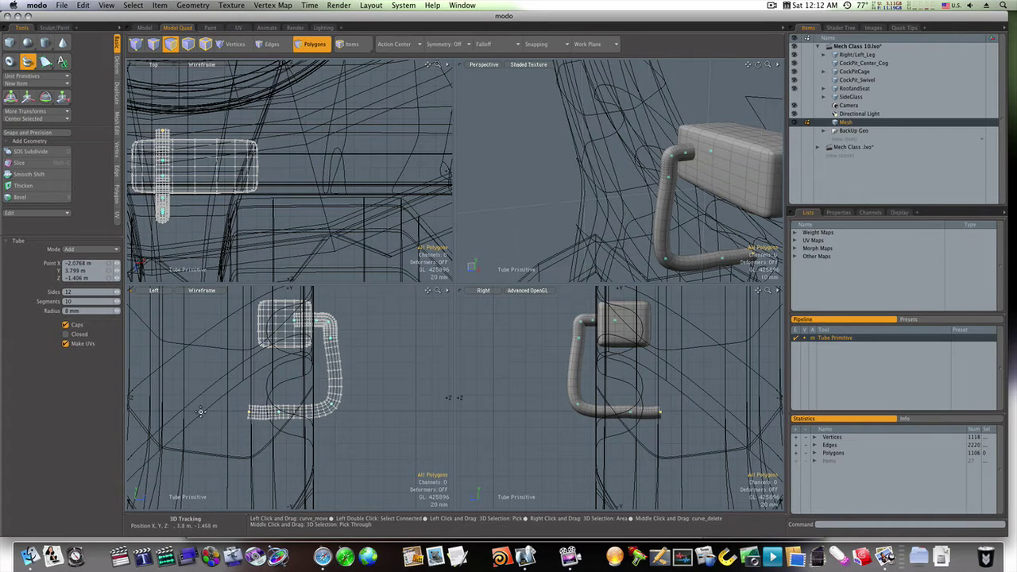
# Step: Extend the tube's lower run straight back with two more points, at Z -1.451 m and Z -1.526 m
pyautogui.keyDown('ctrl'); pyautogui.keyDown('alt'); pyautogui.moveTo(224, 413); pyautogui.dragTo(261, 413); pyautogui.keyUp('alt'); pyautogui.keyUp('ctrl')
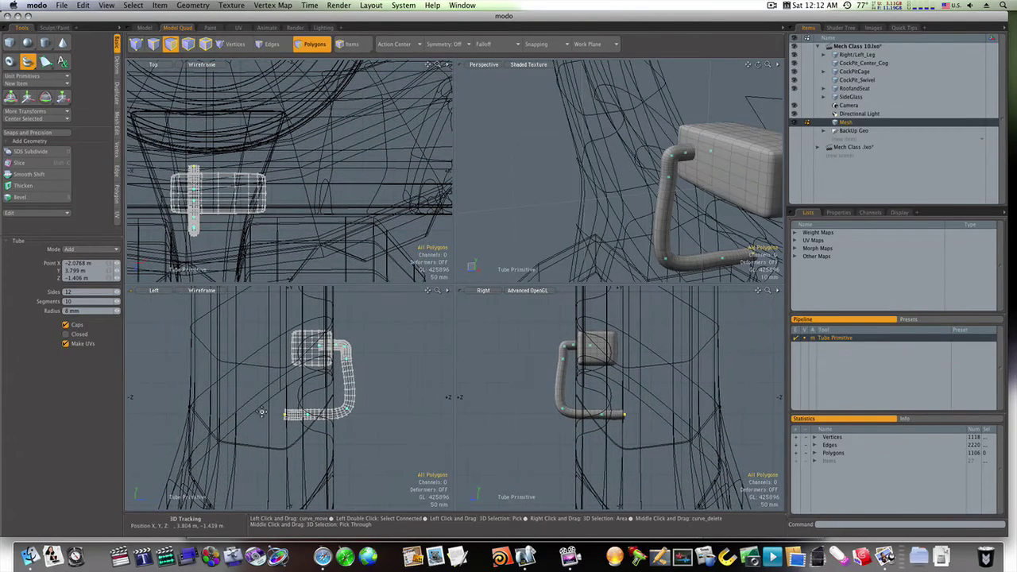
pyautogui.click(261, 412)
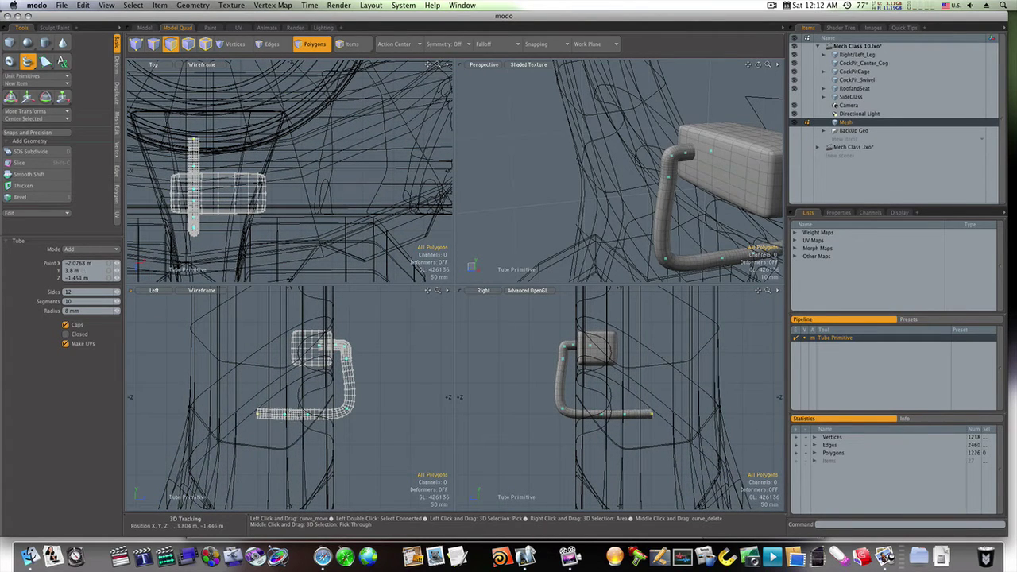
pyautogui.click(144, 27)
pyautogui.keyDown('ctrl'); pyautogui.keyDown('alt'); pyautogui.moveTo(279, 200); pyautogui.dragTo(672, 331); pyautogui.keyUp('alt'); pyautogui.keyUp('ctrl')
pyautogui.hotkey('ctrl', 'space')
pyautogui.click(394, 314)
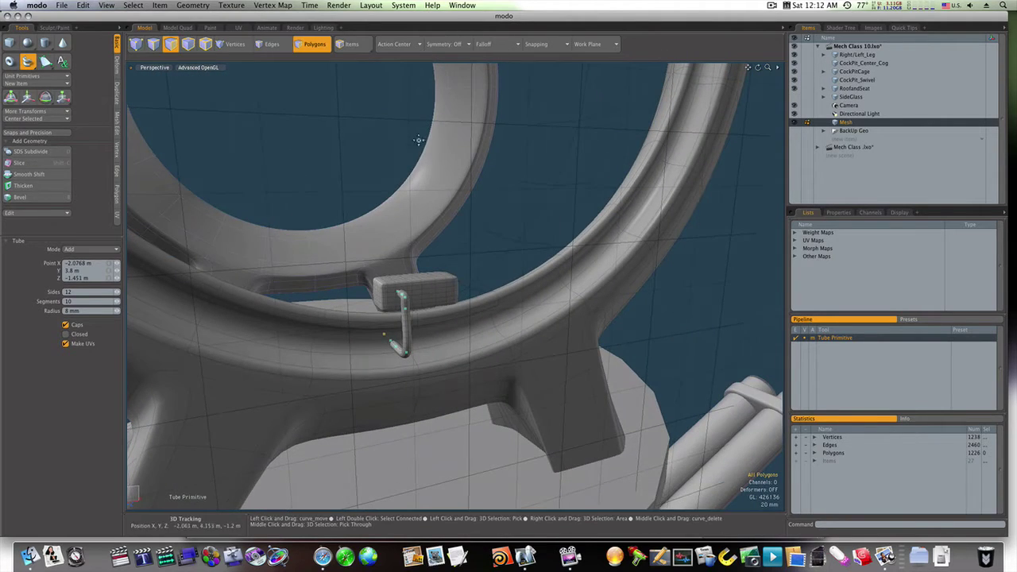
pyautogui.click(182, 28)
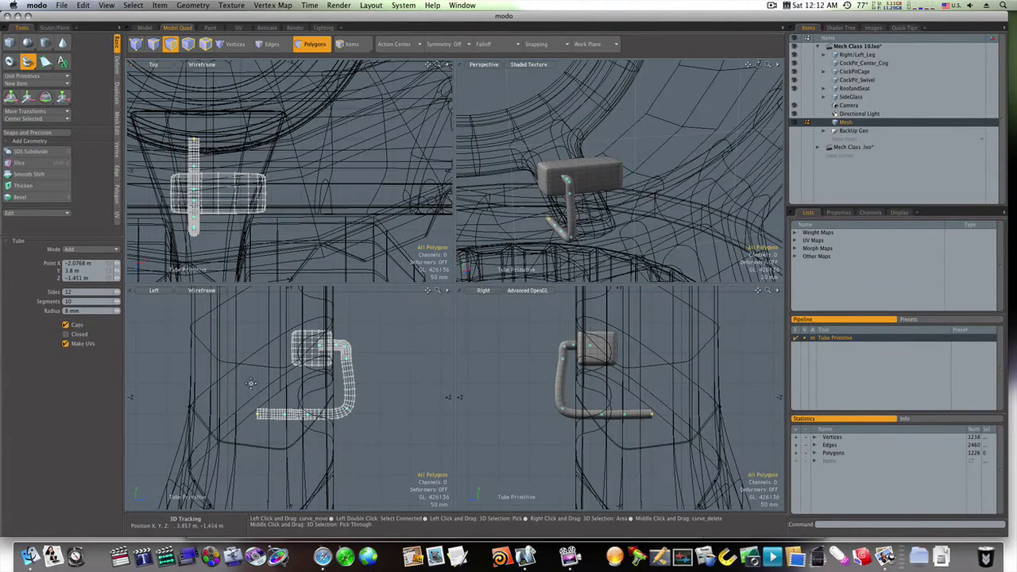
pyautogui.click(213, 412)
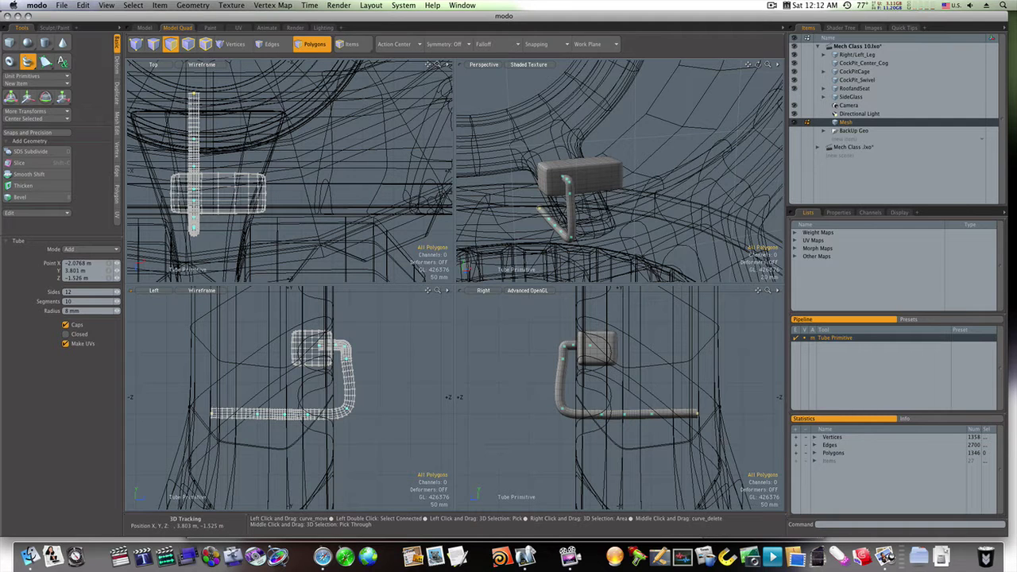
# Step: Turn the tube up to Y 3.908 m and back toward the block at Z -1.459 m, then make it closed
pyautogui.click(216, 352)
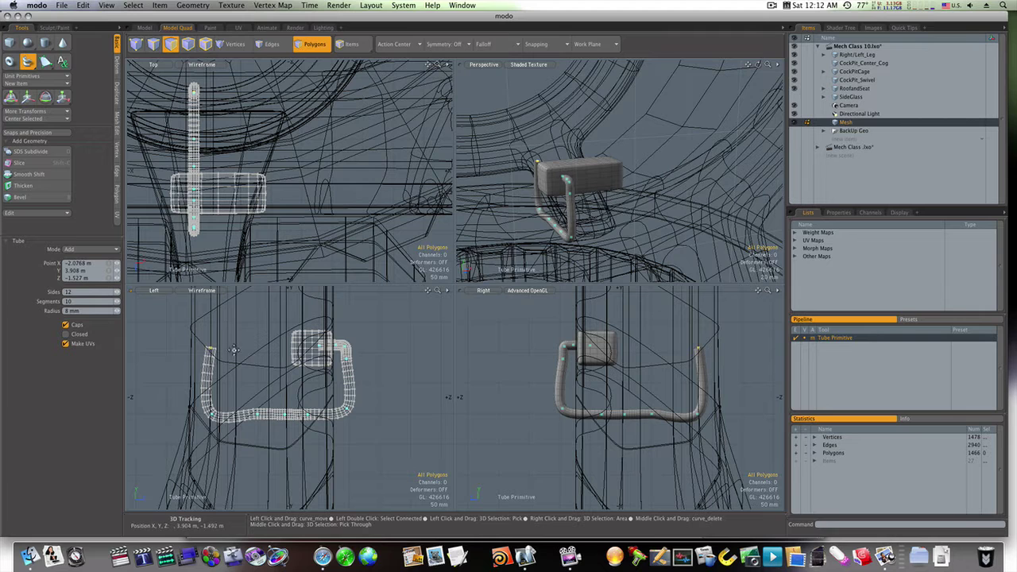
pyautogui.moveTo(248, 350); pyautogui.dragTo(251, 343)
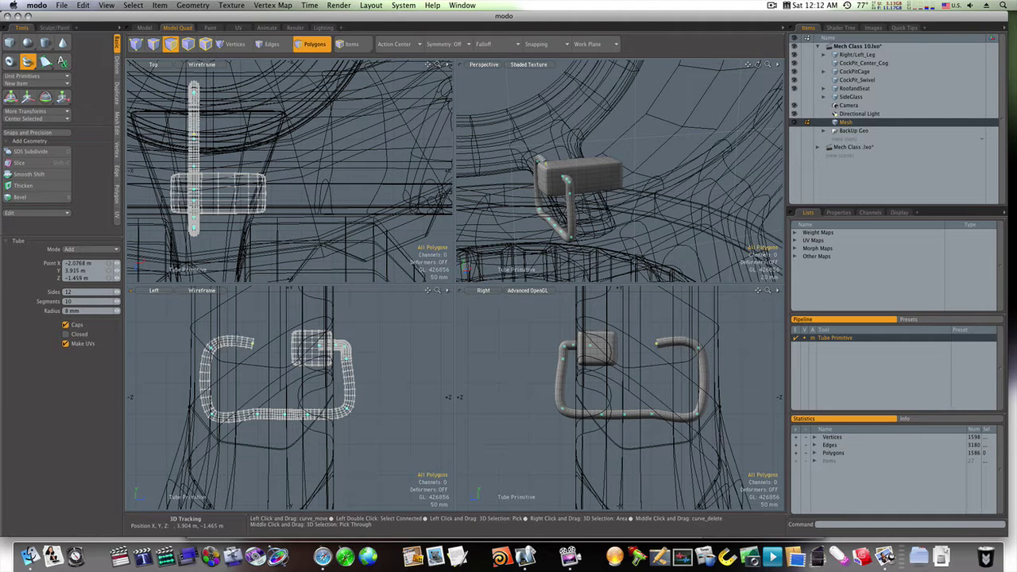
pyautogui.click(66, 333)
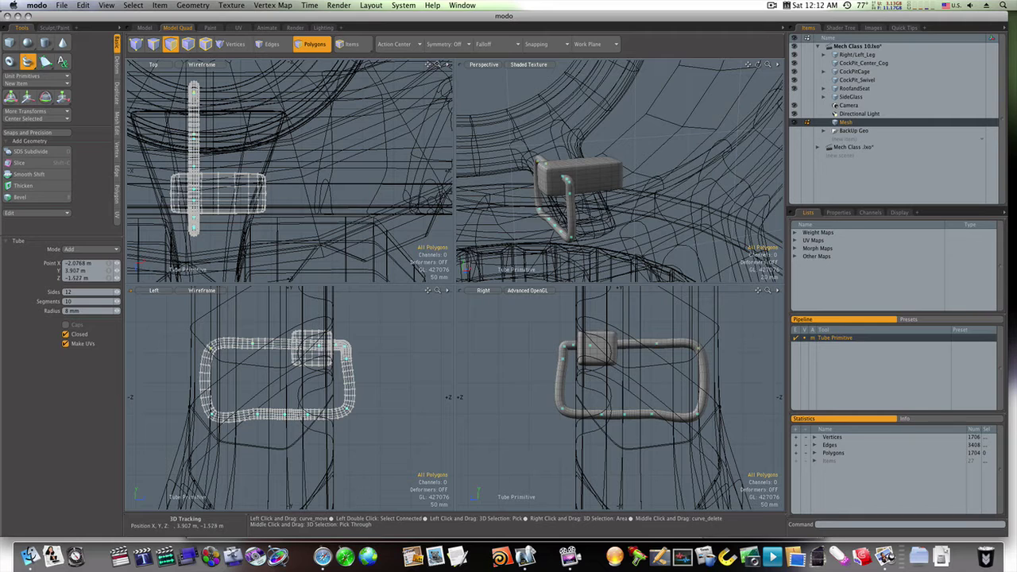
# Step: Nudge the closed tube's corner and lower points to even out the loop, placing the front lower corner at Z -1.3095 m
pyautogui.moveTo(210, 348); pyautogui.dragTo(209, 349)
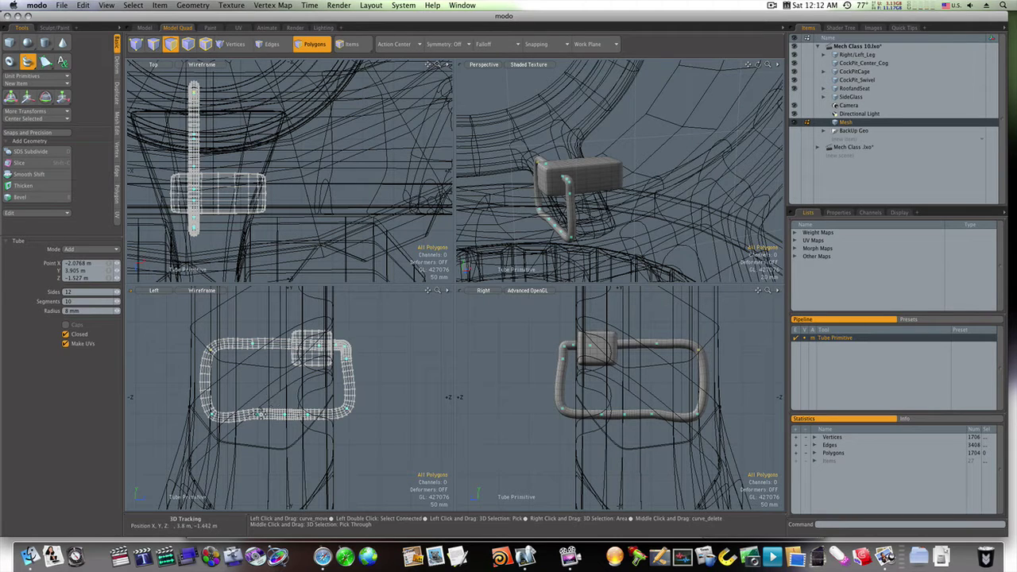
pyautogui.moveTo(259, 420); pyautogui.dragTo(272, 414)
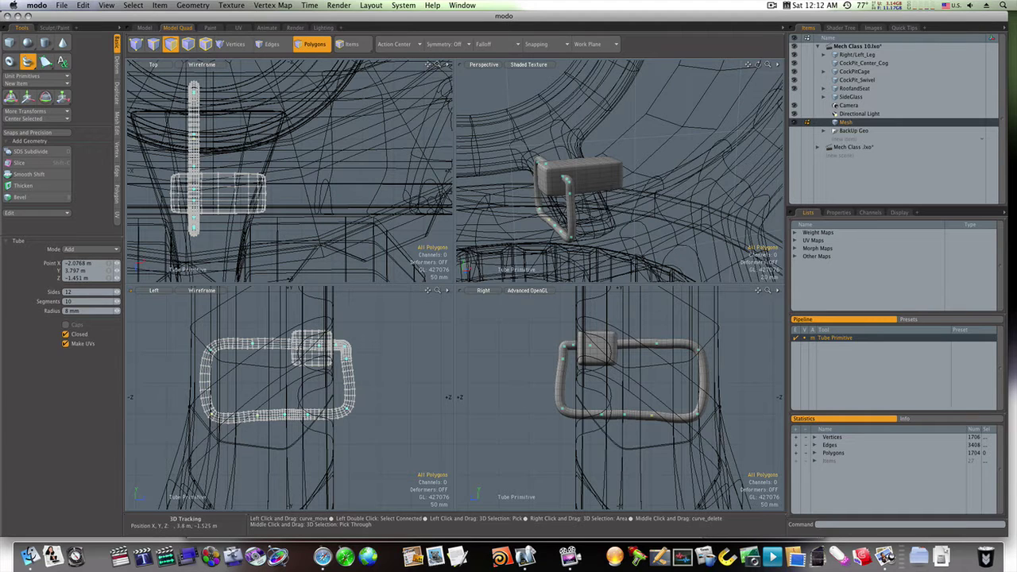
pyautogui.moveTo(212, 413); pyautogui.dragTo(213, 410)
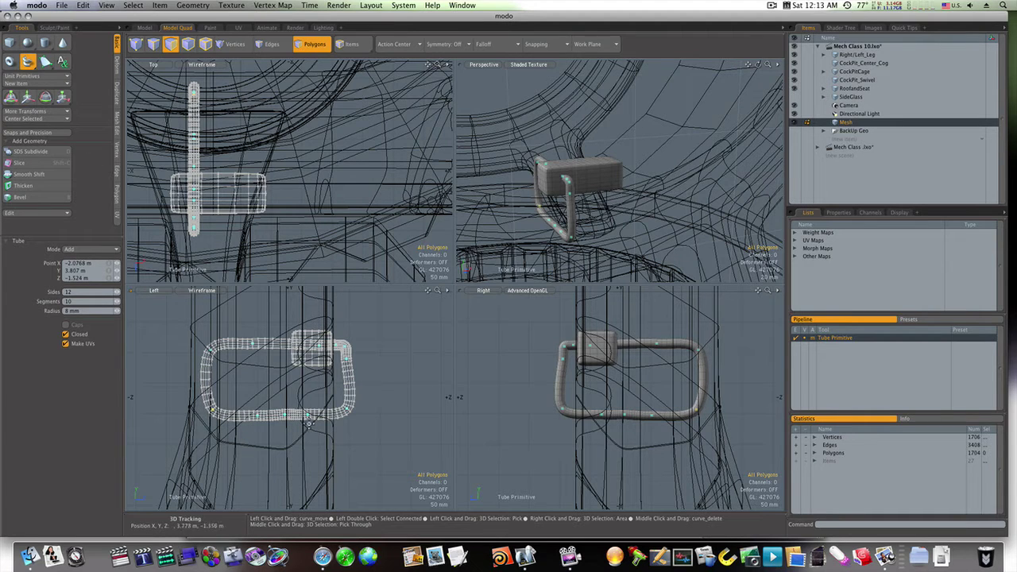
pyautogui.click(284, 415)
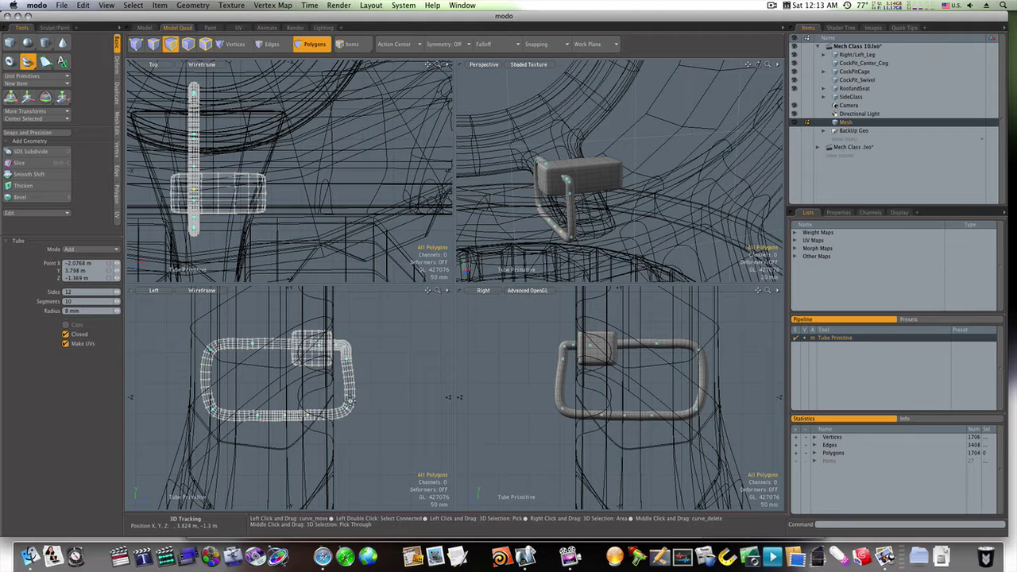
pyautogui.moveTo(348, 410); pyautogui.dragTo(345, 410)
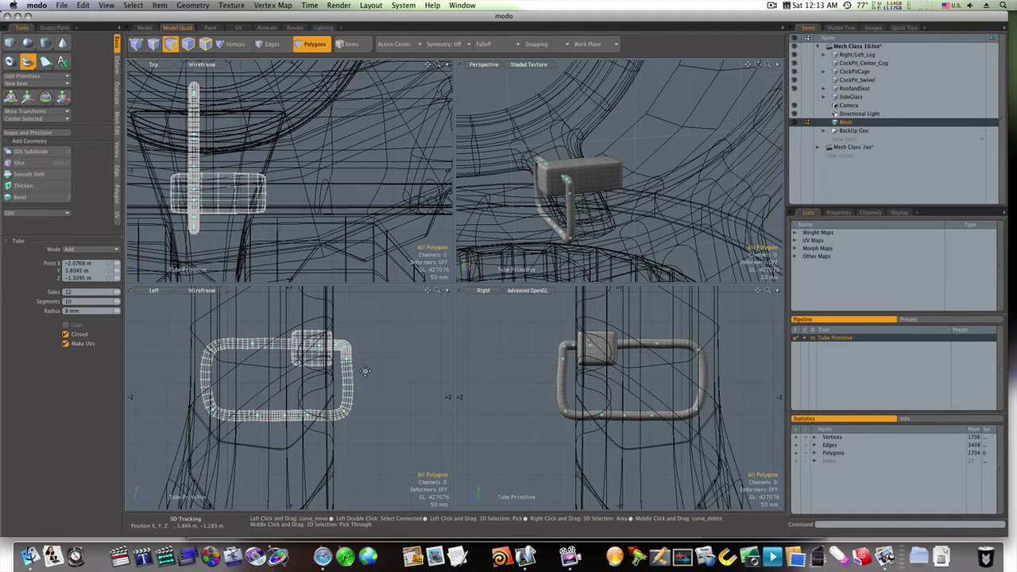
# Step: Shorten the tube loop by pulling its rear points forward, with the upper corner at Z -1.431 m and the lower at Z -1.433 m
pyautogui.click(144, 27)
pyautogui.keyDown('alt'); pyautogui.moveTo(372, 389); pyautogui.dragTo(533, 366); pyautogui.keyUp('alt')
pyautogui.keyDown('alt'); pyautogui.moveTo(335, 445); pyautogui.dragTo(291, 344); pyautogui.keyUp('alt')
pyautogui.press('3')
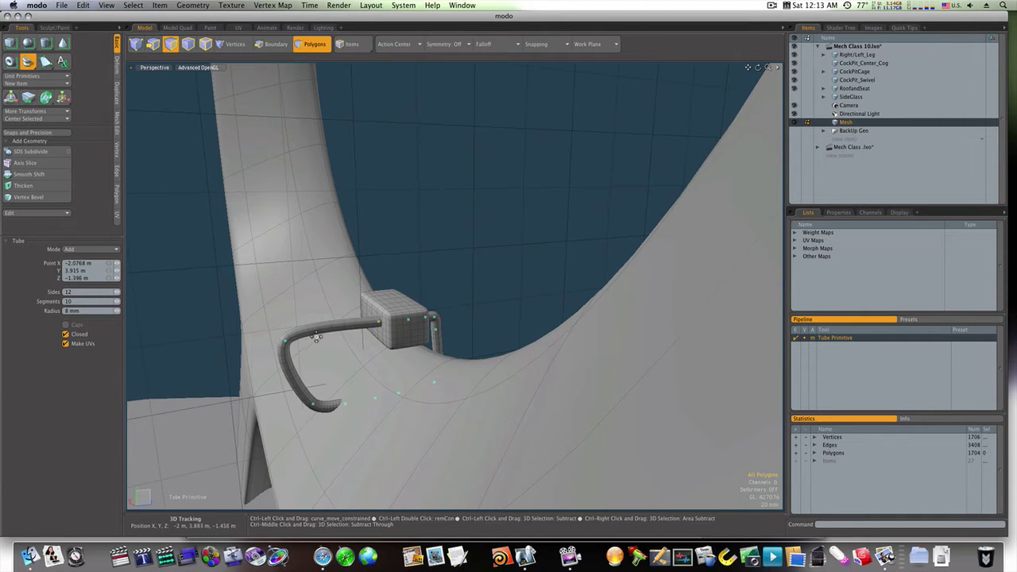
pyautogui.moveTo(316, 338); pyautogui.dragTo(355, 330)
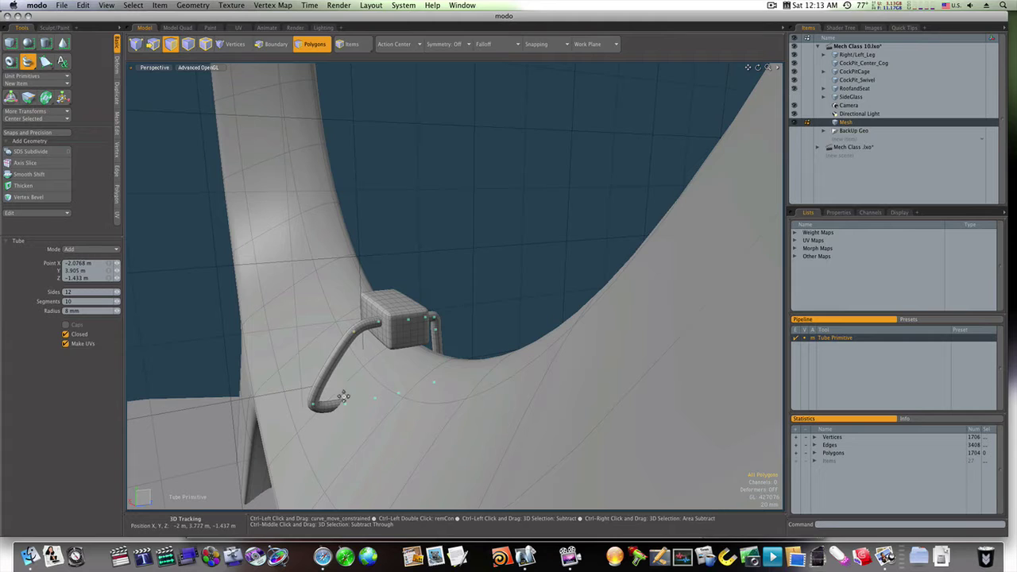
pyautogui.click(375, 398)
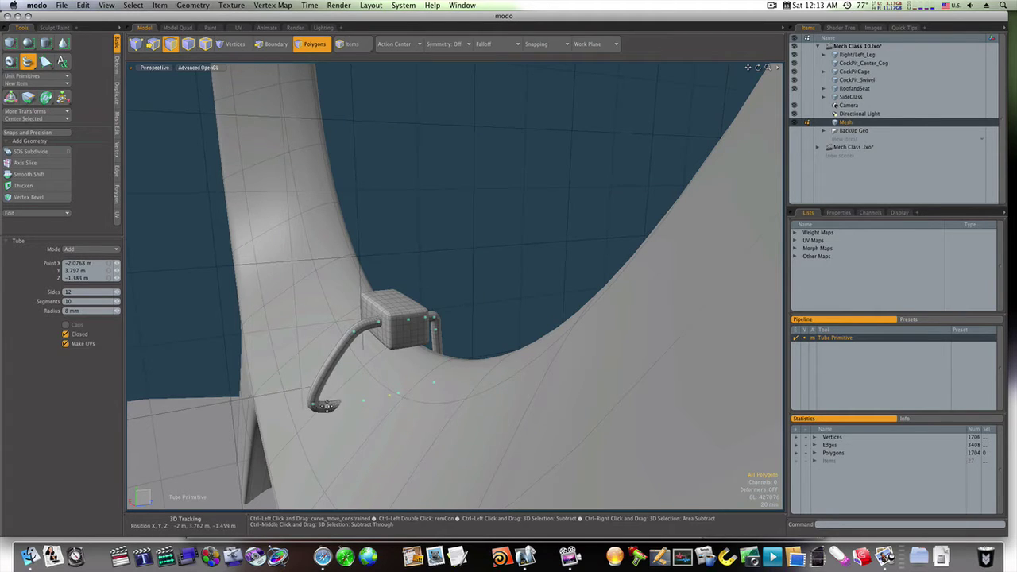
pyautogui.moveTo(314, 407); pyautogui.dragTo(340, 398)
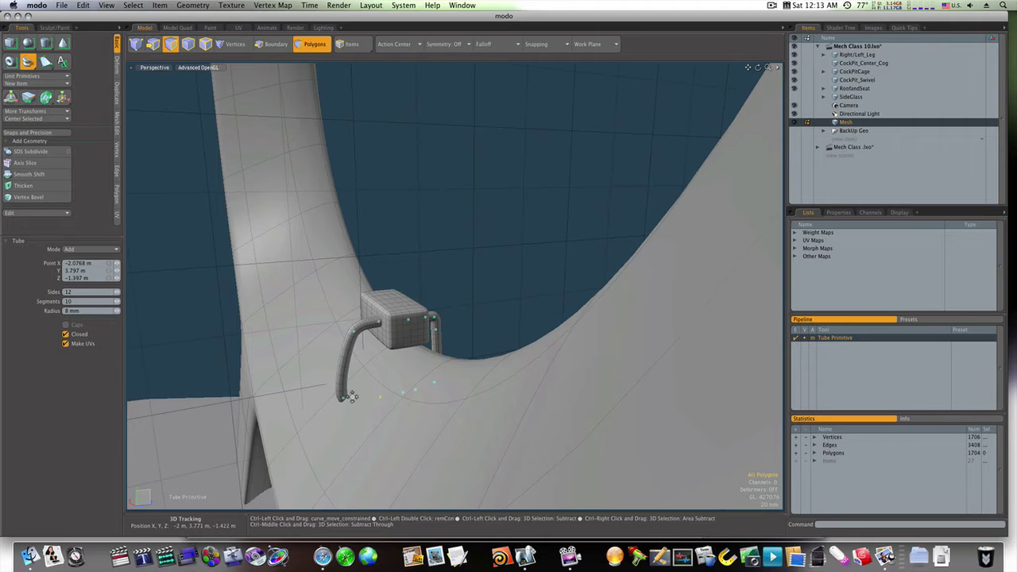
pyautogui.moveTo(344, 402)
pyautogui.mouseDown()
pyautogui.moveTo(350, 344)
pyautogui.moveTo(355, 393)
pyautogui.mouseUp()
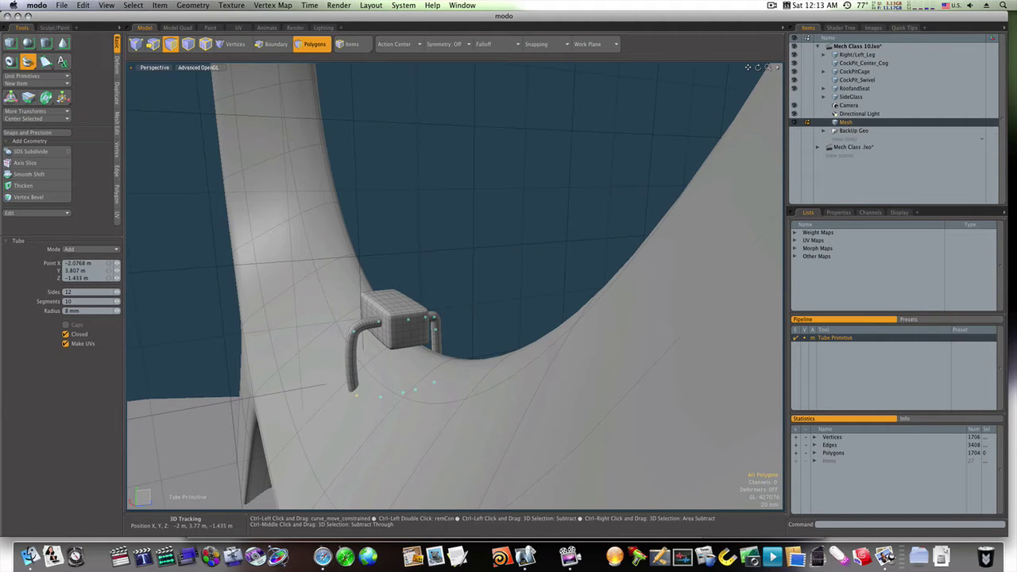
pyautogui.keyDown('alt'); pyautogui.moveTo(416, 395); pyautogui.dragTo(278, 404); pyautogui.keyUp('alt')
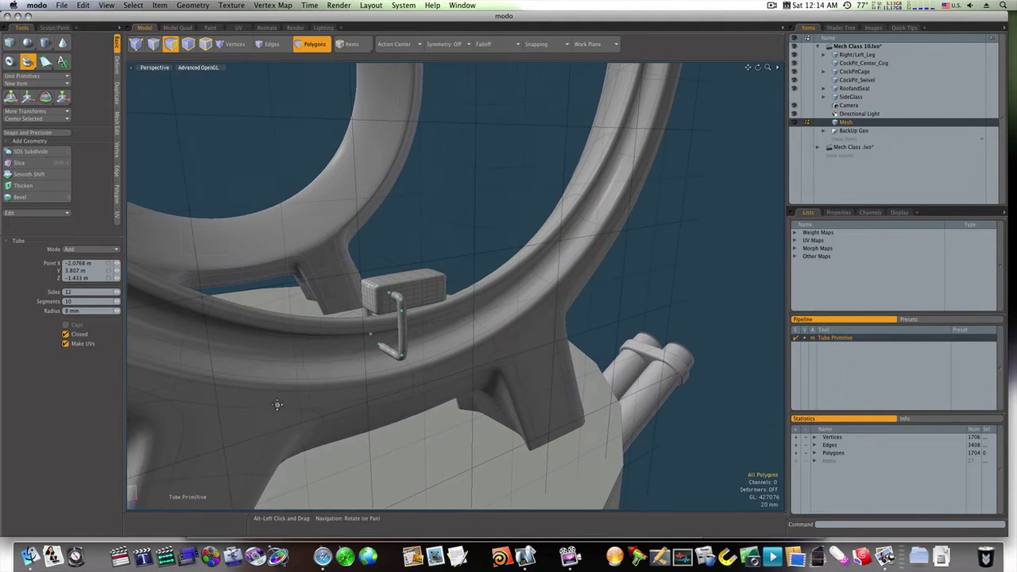
pyautogui.press('space')
# Step: Select the whole rounded block and move it down slightly toward the cockpit ring
pyautogui.doubleClick(387, 302)
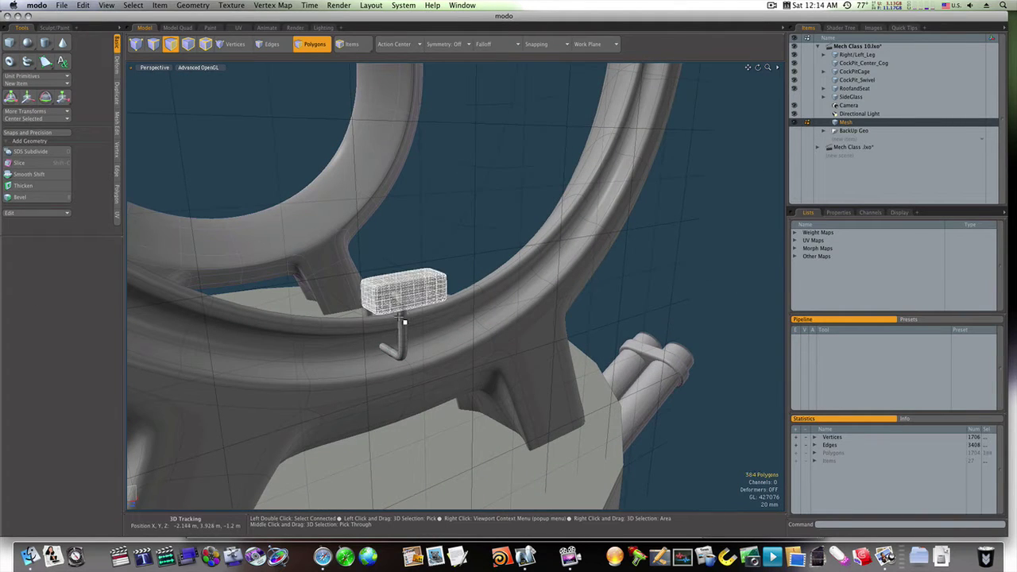
pyautogui.press('w')
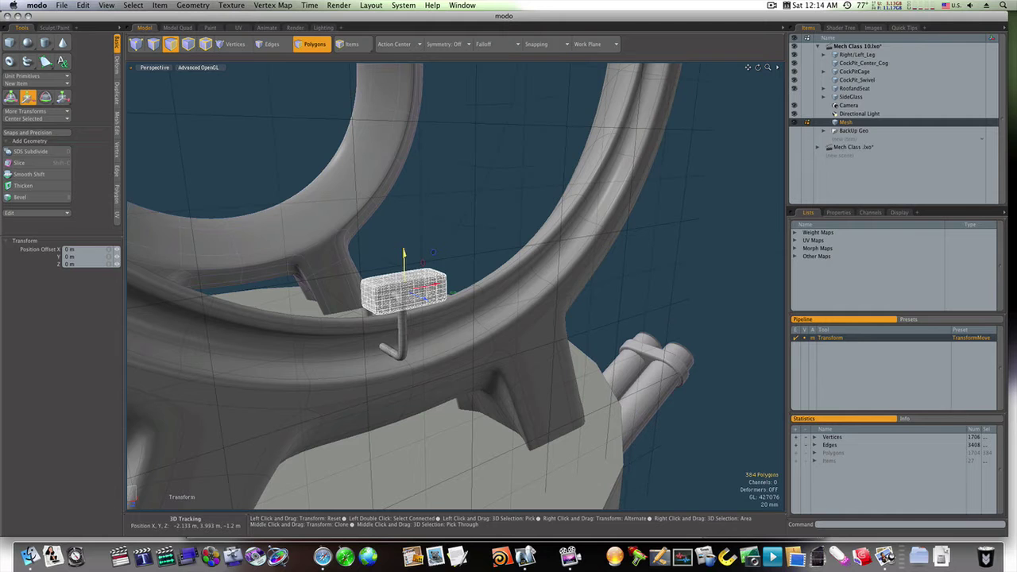
pyautogui.moveTo(403, 268); pyautogui.dragTo(406, 318)
pyautogui.press('space')
pyautogui.click(426, 257)
# Step: Select the whole tube loop, scale it down slightly in height and clear the selection
pyautogui.press('3')
pyautogui.doubleClick(404, 328)
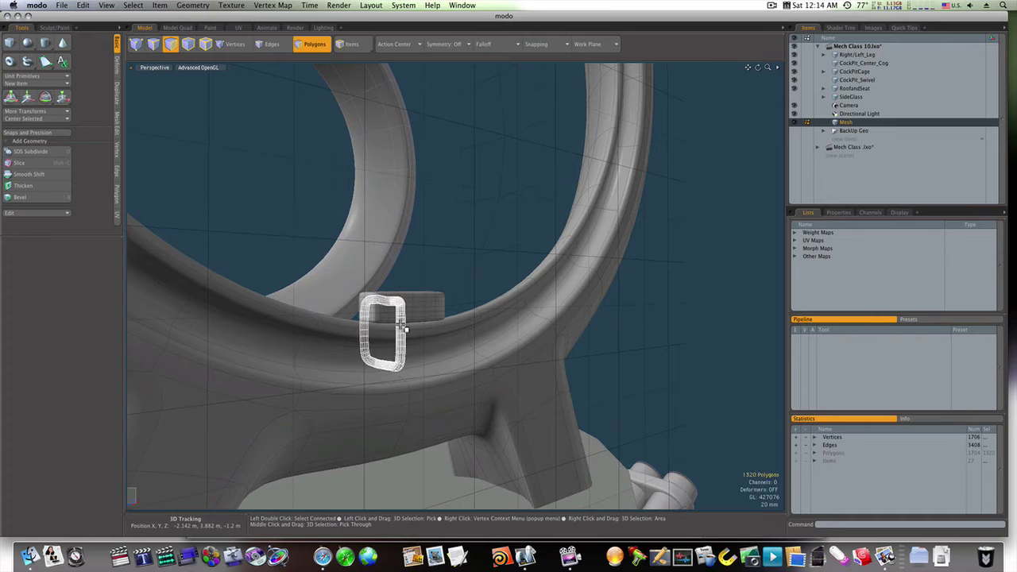
pyautogui.press('r')
pyautogui.moveTo(384, 304); pyautogui.dragTo(383, 316)
pyautogui.press('Escape')
pyautogui.press('Escape')
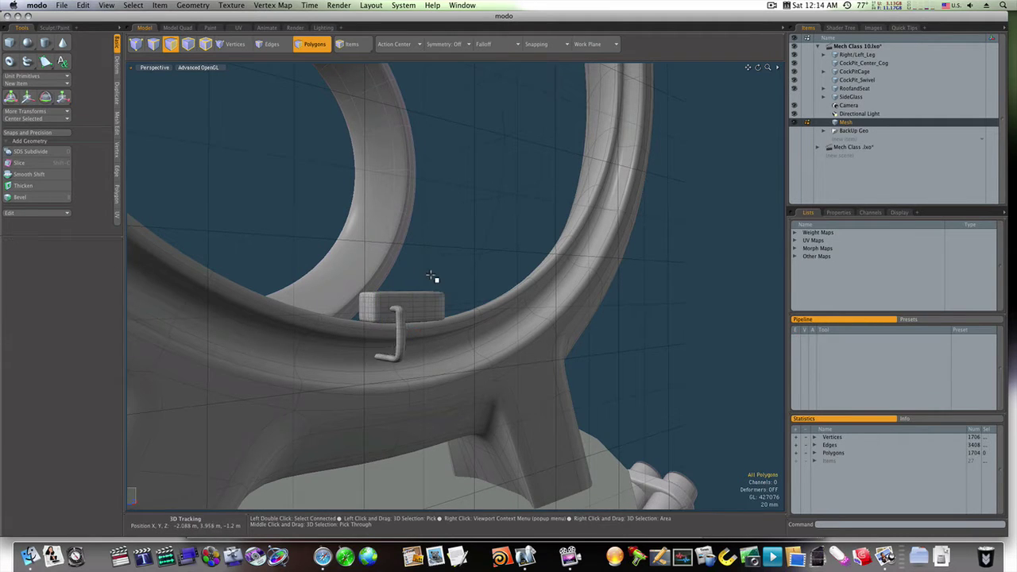
# Step: Extrude the band of polygons around the tube's lower arm in place and try scaling the band to 128%
pyautogui.keyDown('alt'); pyautogui.moveTo(435, 282); pyautogui.dragTo(483, 343); pyautogui.keyUp('alt')
pyautogui.press('3')
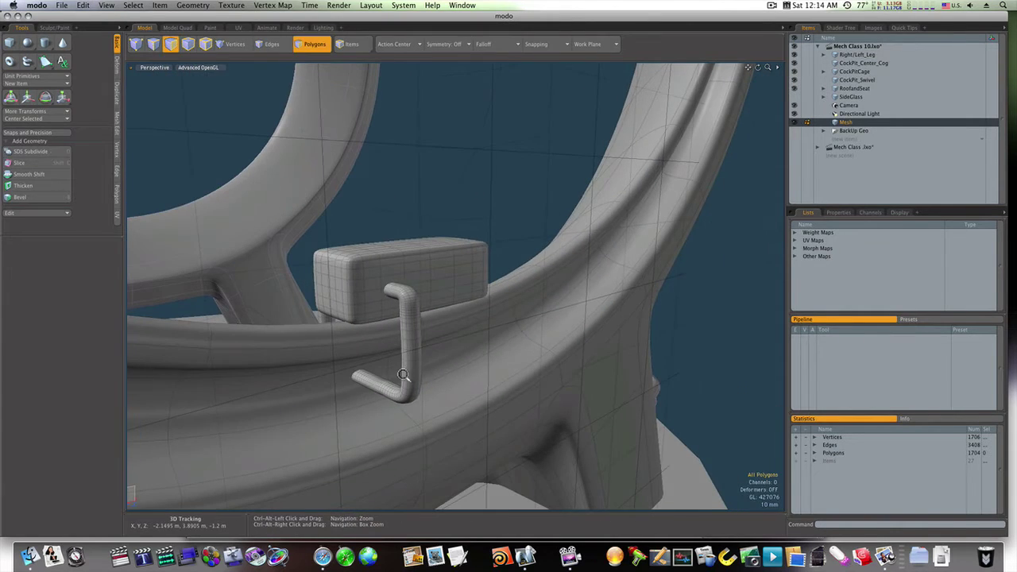
pyautogui.scroll(3, 445, 365)
pyautogui.click(344, 382)
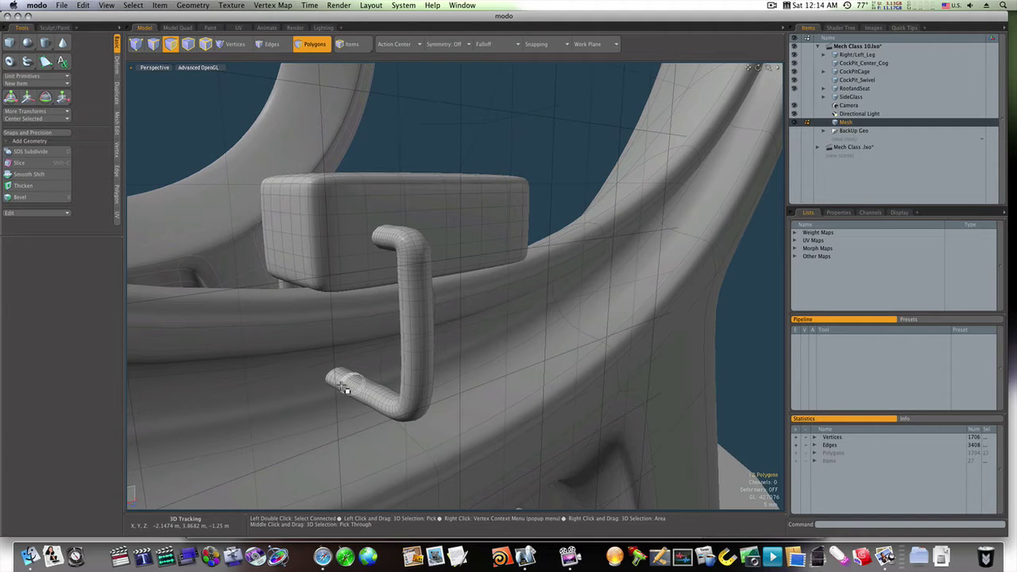
pyautogui.press('shift')
pyautogui.hotkey('shift', 'Up')
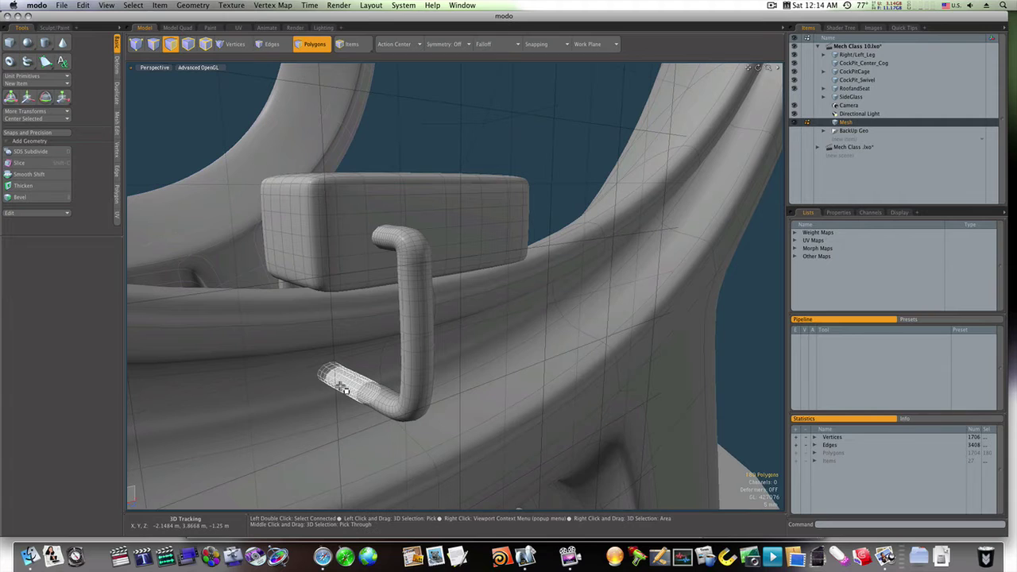
pyautogui.hotkey('shift', 'x')
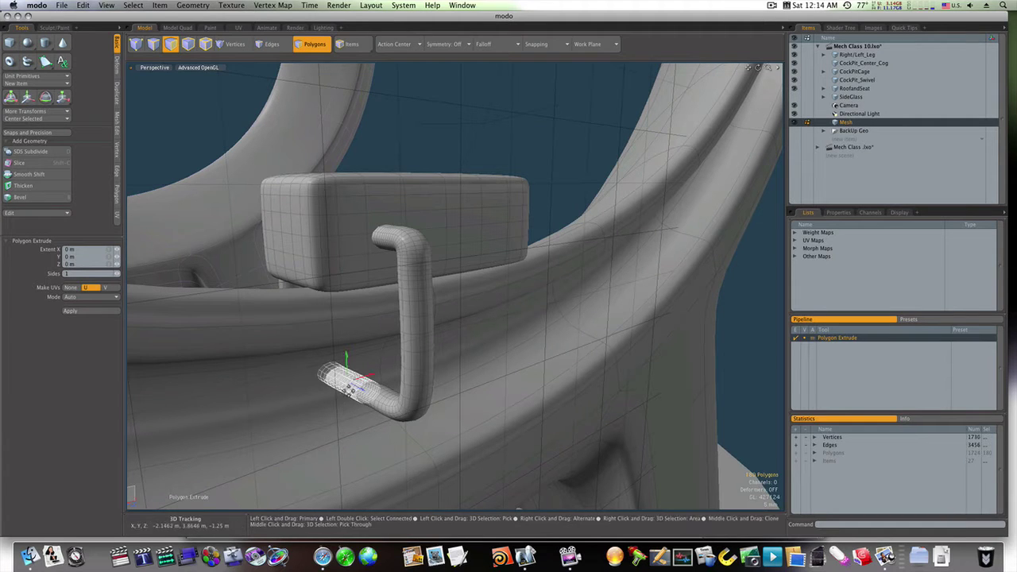
pyautogui.press('r')
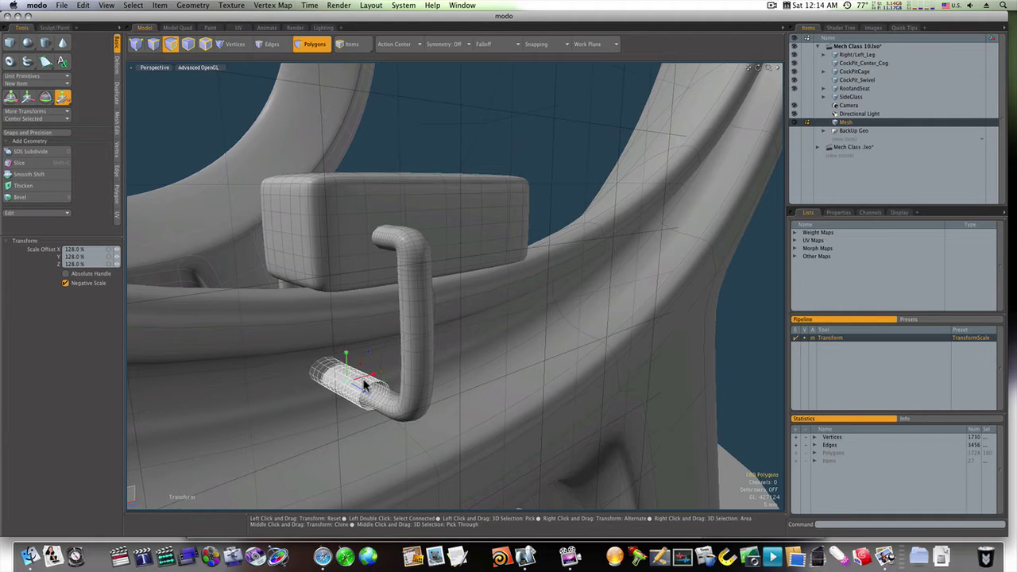
pyautogui.press('super+z')
# Step: Bevel the selected band outward with a shift of about 40 mm to form a wheel-like disc on the tube's lower arm
pyautogui.press('b')
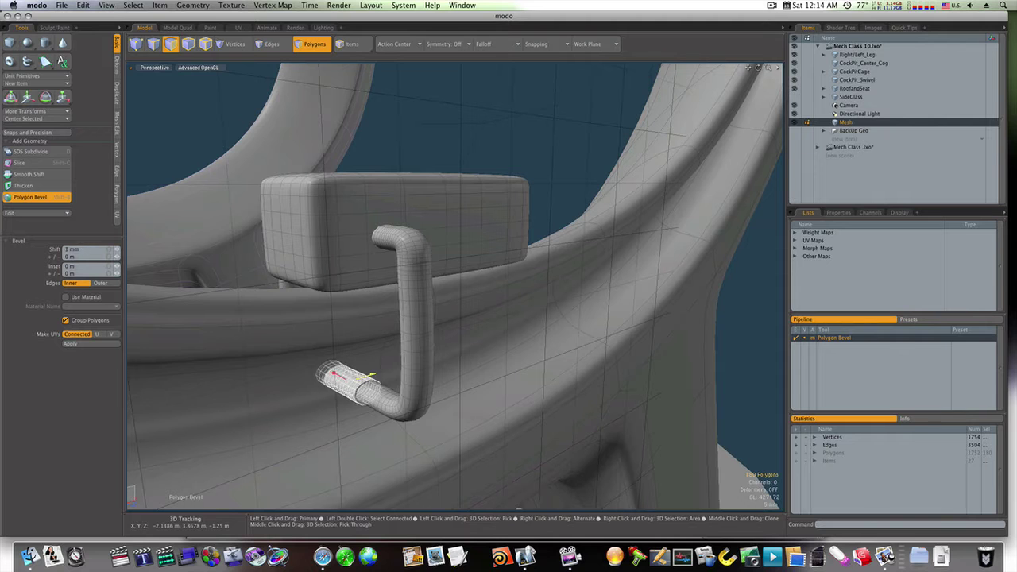
pyautogui.moveTo(372, 374); pyautogui.dragTo(300, 291)
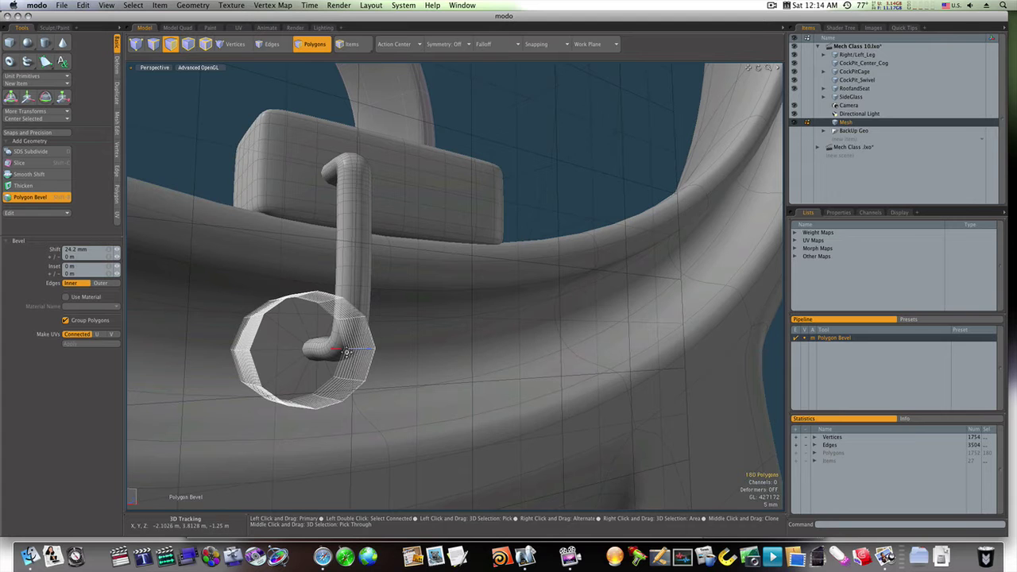
pyautogui.moveTo(371, 355); pyautogui.dragTo(397, 356)
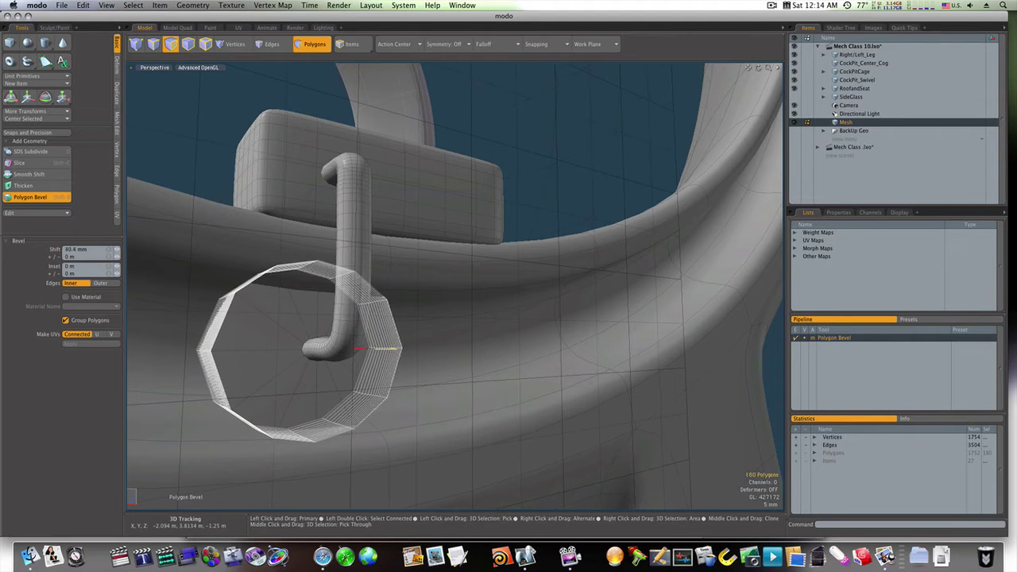
pyautogui.keyDown('ctrl'); pyautogui.keyDown('alt'); pyautogui.moveTo(422, 440); pyautogui.dragTo(383, 451); pyautogui.keyUp('alt'); pyautogui.keyUp('ctrl')
pyautogui.press('space')
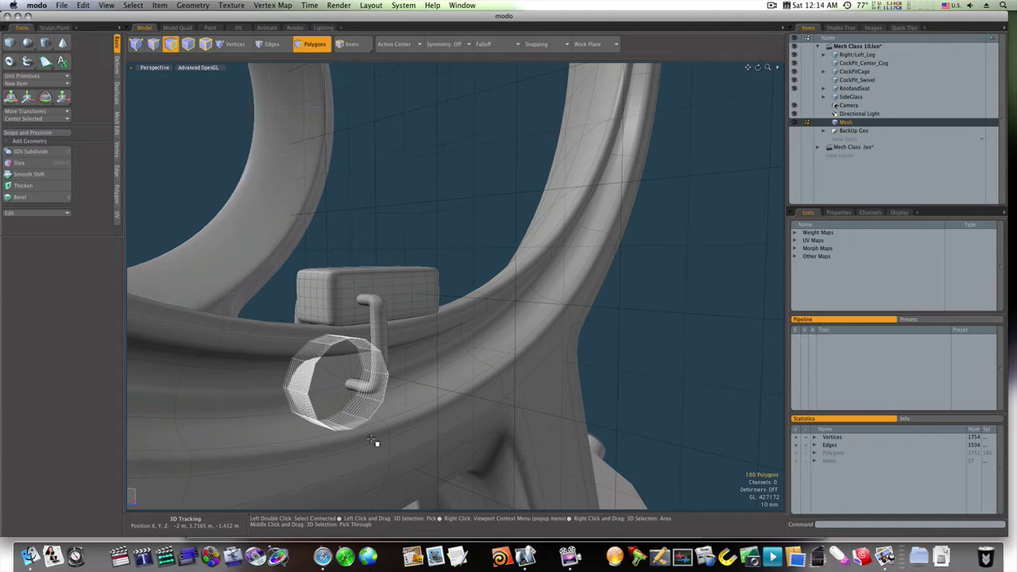
# Step: Scale the disc's outer band down slightly in height, move it down 4 mm and clear the selection
pyautogui.press('r')
pyautogui.moveTo(337, 343); pyautogui.dragTo(341, 361)
pyautogui.press('w')
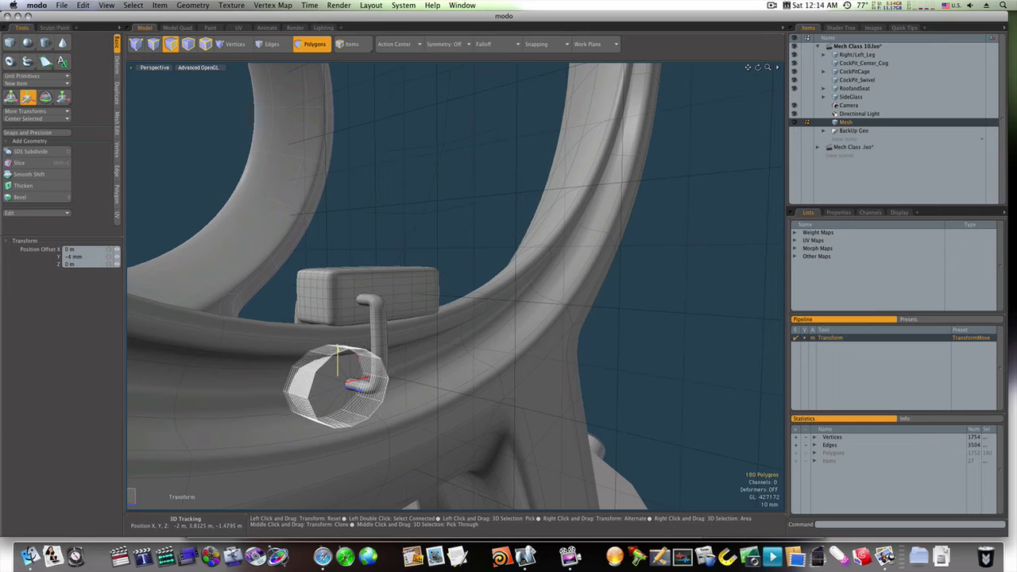
pyautogui.press('q')
pyautogui.click(609, 375)
pyautogui.moveTo(604, 379)
pyautogui.keyDown('alt'); pyautogui.mouseDown()
pyautogui.moveTo(533, 376)
pyautogui.moveTo(590, 374)
pyautogui.mouseUp(); pyautogui.keyUp('alt')
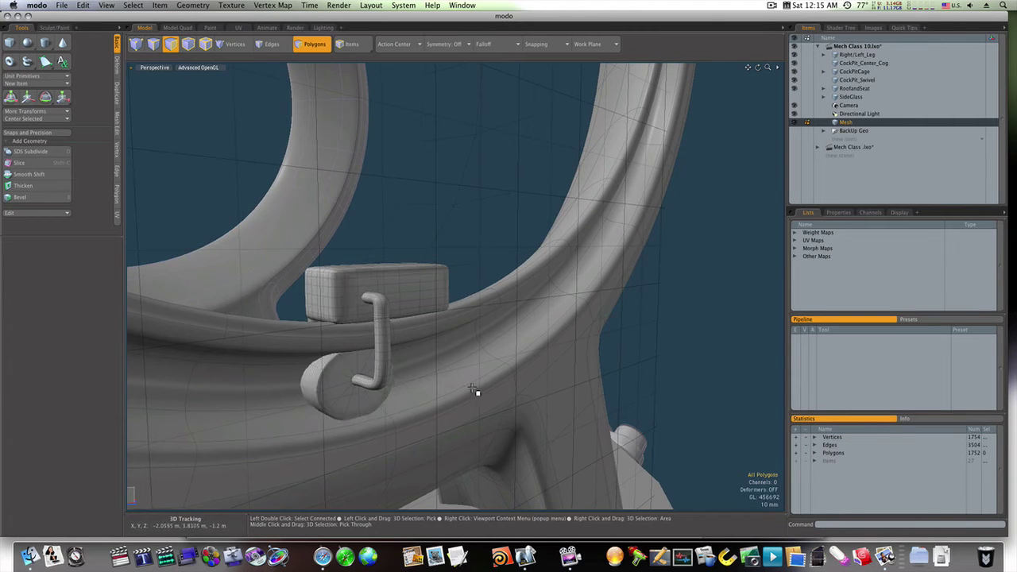
pyautogui.doubleClick(367, 383)
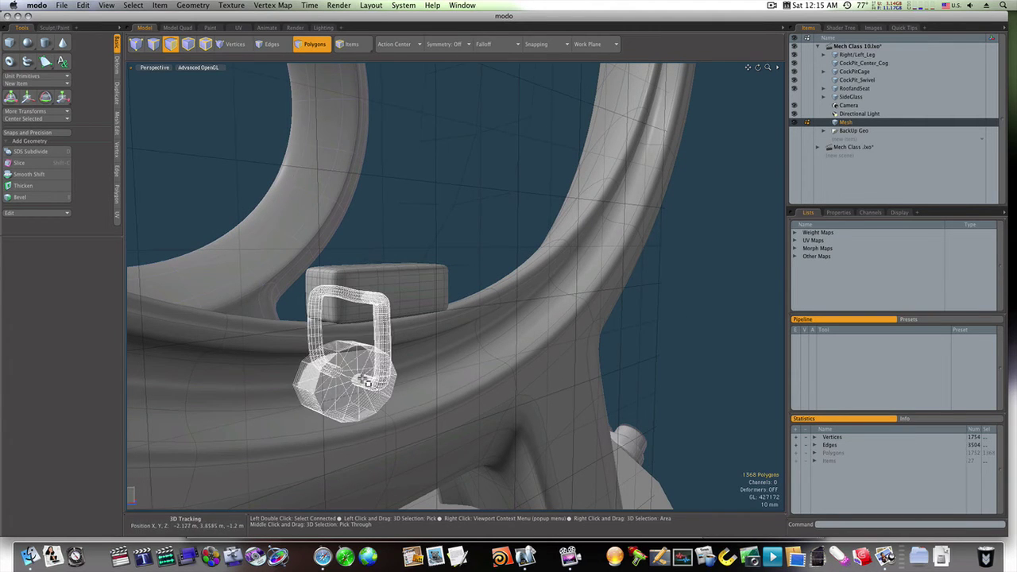
pyautogui.click(676, 382)
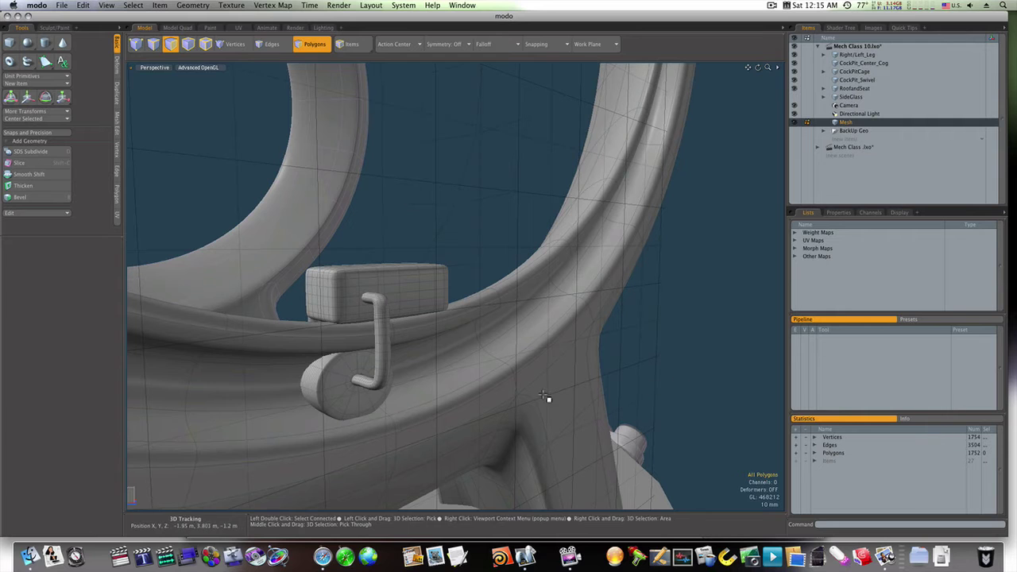
pyautogui.keyDown('alt'); pyautogui.moveTo(545, 396); pyautogui.dragTo(410, 375); pyautogui.keyUp('alt')
pyautogui.doubleClick(415, 379)
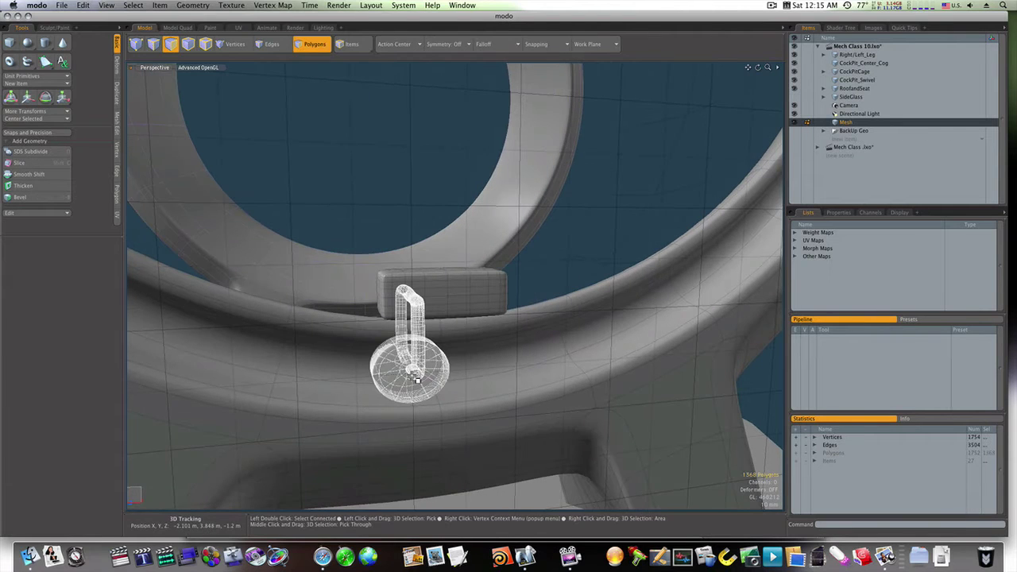
pyautogui.click(347, 209)
# Step: Move the edge loop where the tube meets the disc slightly along Z toward the disc and clear the selection
pyautogui.keyDown('ctrl'); pyautogui.keyDown('alt'); pyautogui.moveTo(391, 420); pyautogui.dragTo(458, 383); pyautogui.keyUp('alt'); pyautogui.keyUp('ctrl')
pyautogui.keyDown('ctrl'); pyautogui.keyDown('alt'); pyautogui.moveTo(282, 291); pyautogui.dragTo(411, 306); pyautogui.keyUp('alt'); pyautogui.keyUp('ctrl')
pyautogui.press('2')
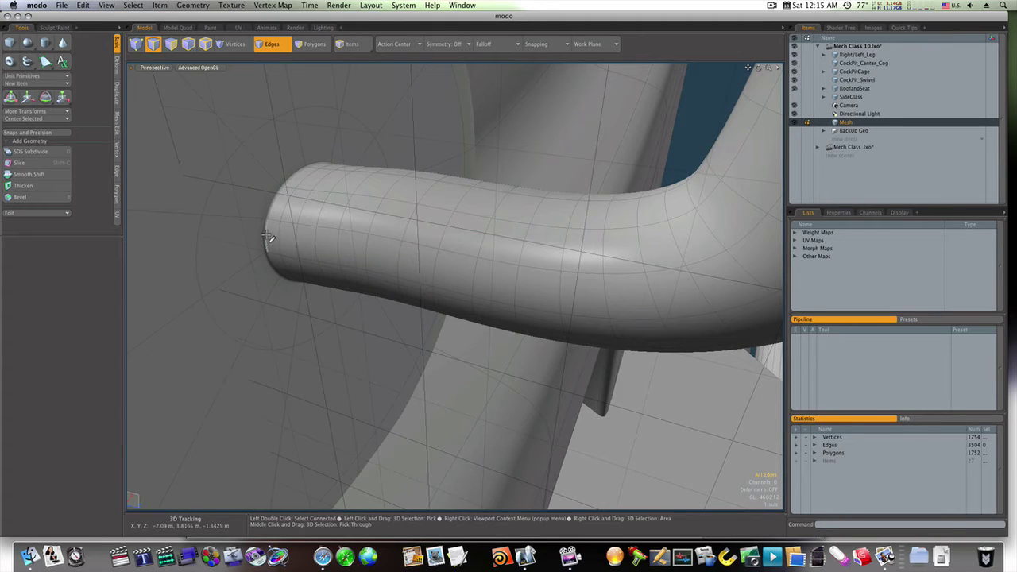
pyautogui.doubleClick(268, 237)
pyautogui.press('w')
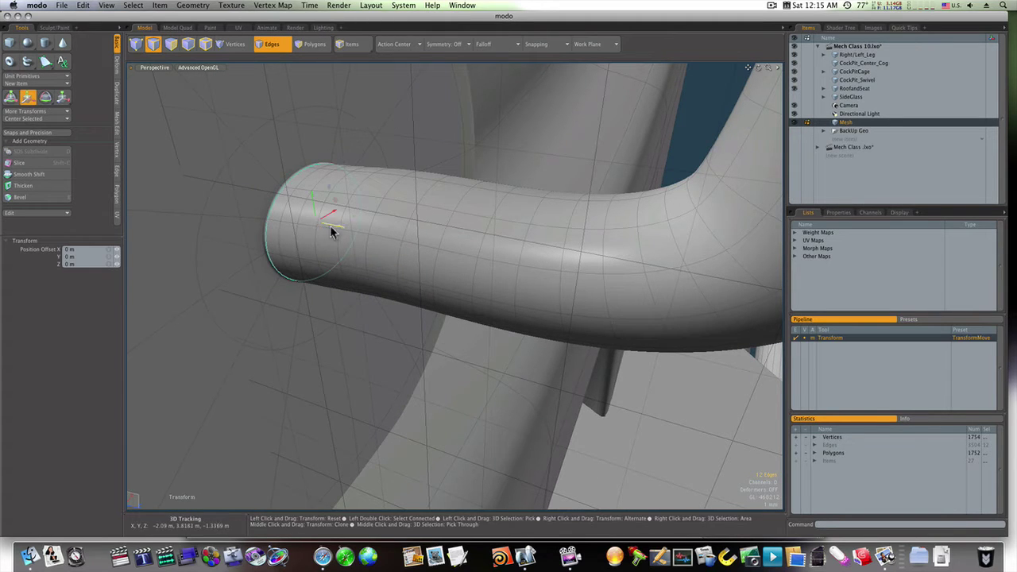
pyautogui.moveTo(338, 226); pyautogui.dragTo(310, 220)
pyautogui.press('q')
pyautogui.click(615, 432)
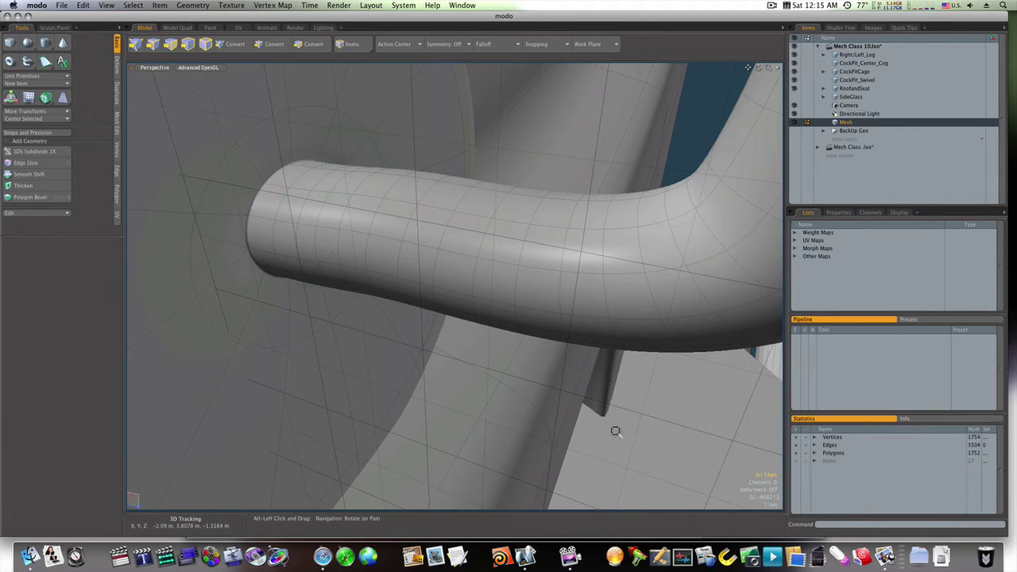
# Step: Duplicate the whole tube loop with its disc and move the copy 105 mm along X
pyautogui.keyDown('ctrl'); pyautogui.keyDown('alt'); pyautogui.moveTo(615, 431); pyautogui.dragTo(482, 379); pyautogui.keyUp('alt'); pyautogui.keyUp('ctrl')
pyautogui.press('3')
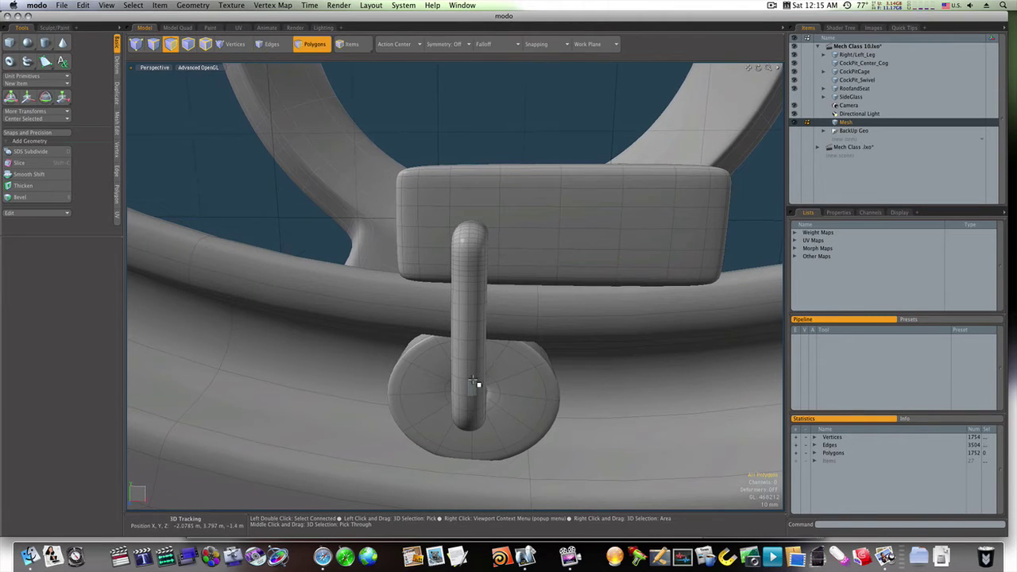
pyautogui.doubleClick(475, 382)
pyautogui.press('super+c')
pyautogui.press('super+v')
pyautogui.press('w')
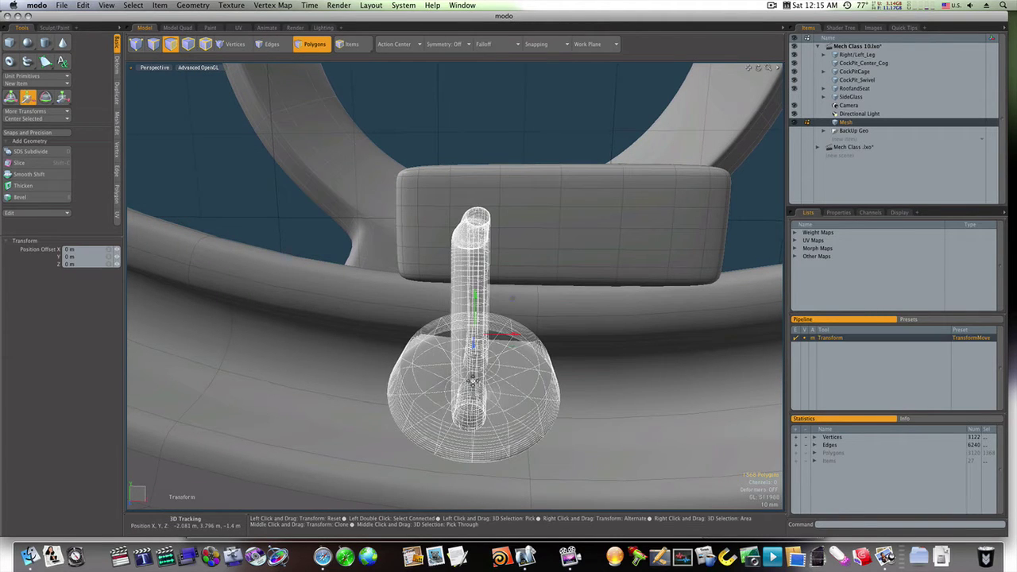
pyautogui.moveTo(508, 340); pyautogui.dragTo(504, 372)
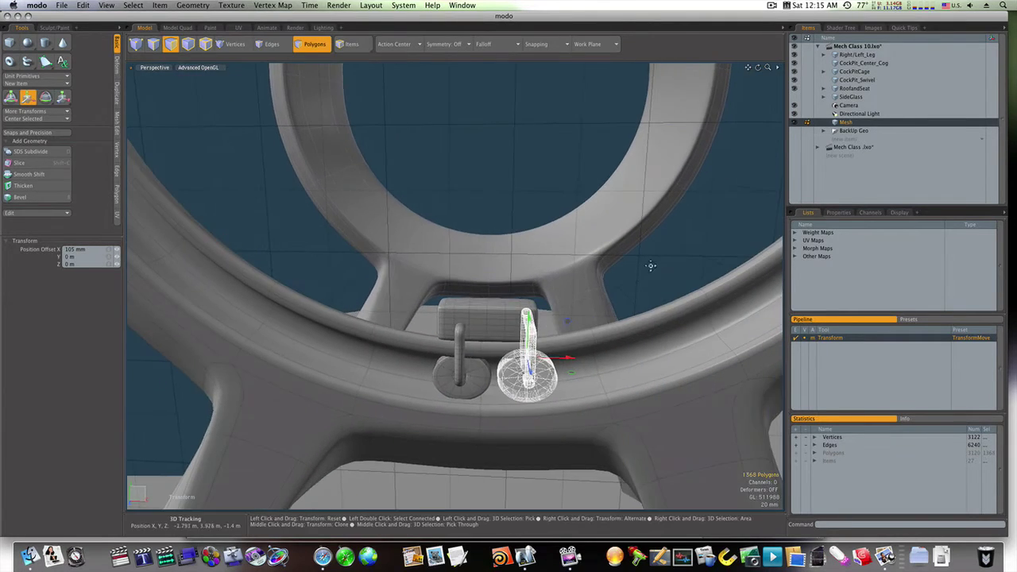
pyautogui.press('Escape')
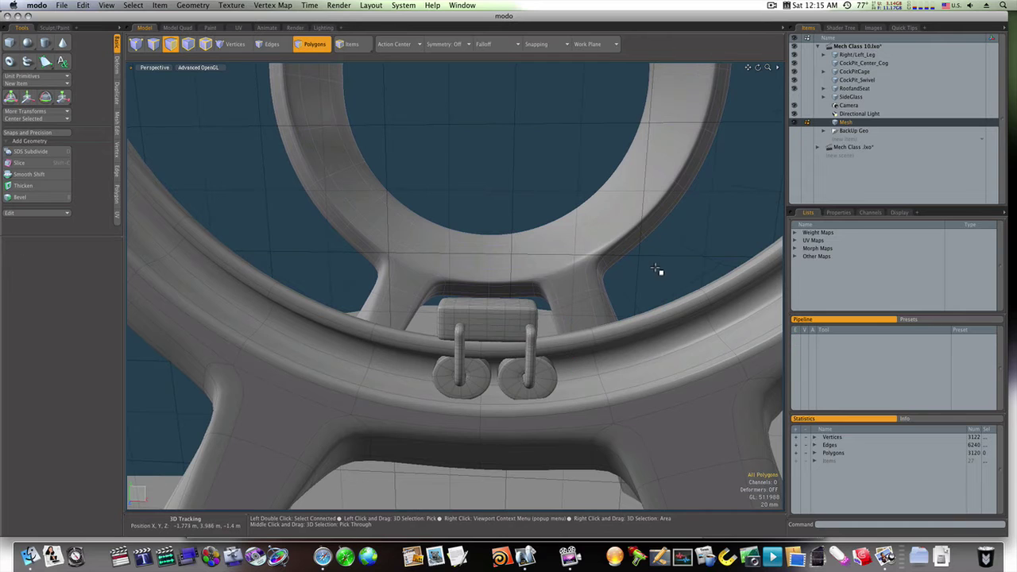
# Step: Narrow the copied tube and disc in width and move the copy slightly back toward the original
pyautogui.doubleClick(539, 384)
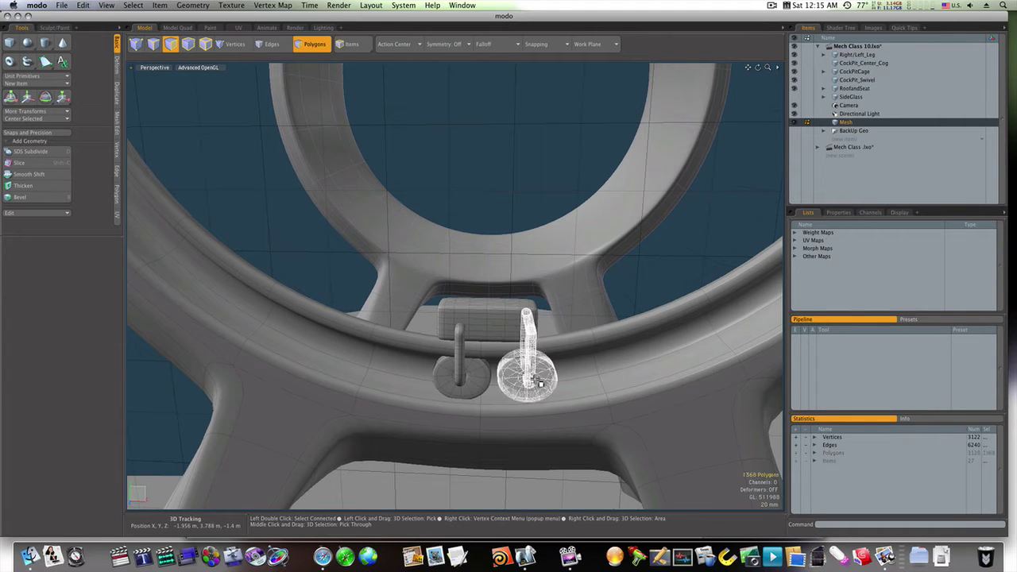
pyautogui.press('r')
pyautogui.press('w')
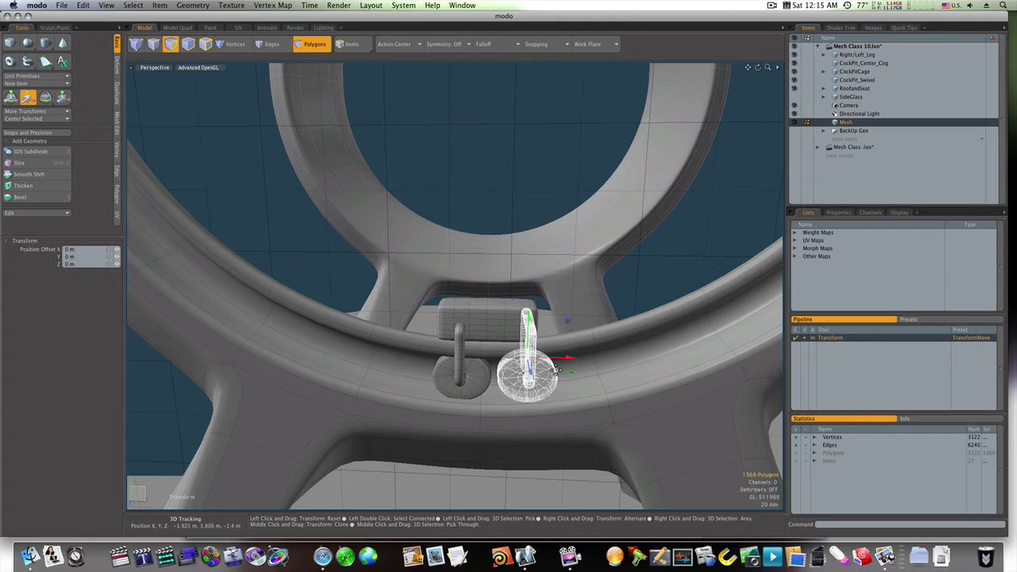
pyautogui.moveTo(567, 362); pyautogui.dragTo(503, 359)
pyautogui.press('r')
pyautogui.press('q')
# Step: Narrow the original tube and disc in width to match the copy and clear the selection
pyautogui.click(481, 372)
pyautogui.doubleClick(482, 376)
pyautogui.press('r')
pyautogui.press('q')
pyautogui.click(619, 293)
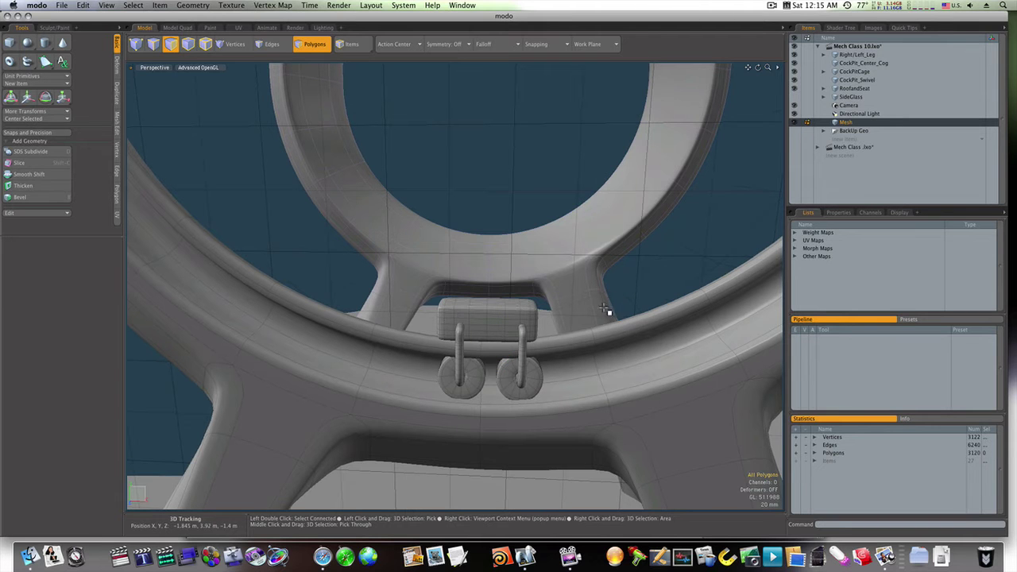
# Step: Select the block and both tube-and-disc pieces, move them along the cockpit ring and rotate them to follow its curve
pyautogui.keyDown('alt'); pyautogui.moveTo(601, 312); pyautogui.dragTo(564, 318); pyautogui.keyUp('alt')
pyautogui.keyDown('alt'); pyautogui.moveTo(581, 320); pyautogui.dragTo(567, 334); pyautogui.keyUp('alt')
pyautogui.press('3')
pyautogui.doubleClick(493, 326)
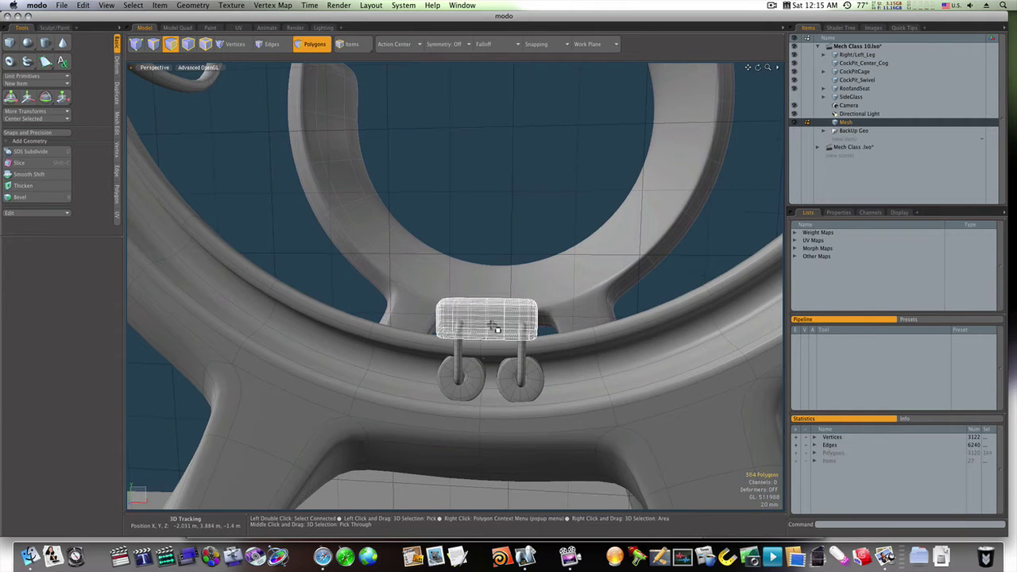
pyautogui.keyDown('shift'); pyautogui.doubleClick(465, 358); pyautogui.keyUp('shift')
pyautogui.keyDown('shift'); pyautogui.doubleClick(527, 365); pyautogui.keyUp('shift')
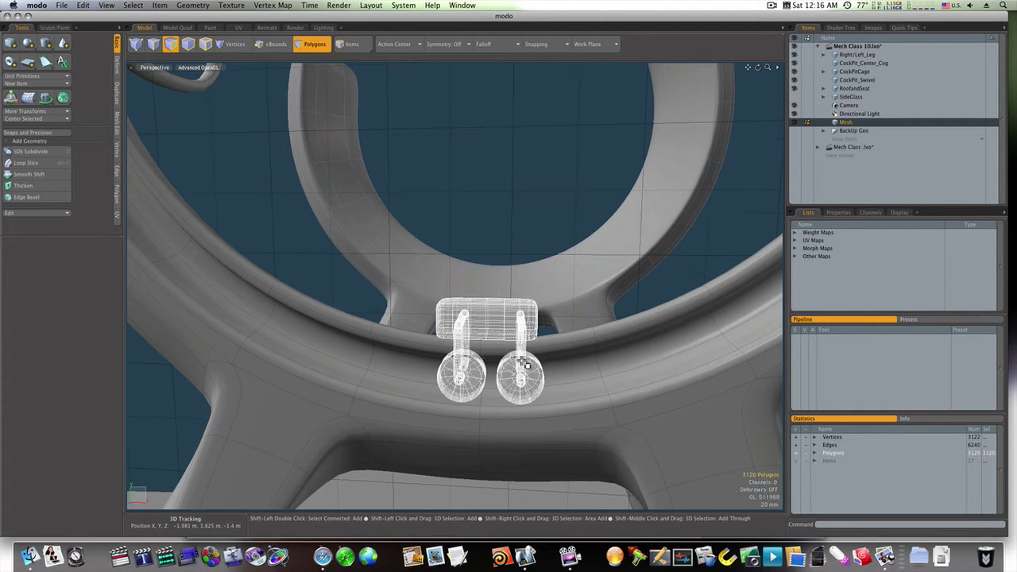
pyautogui.press('w')
pyautogui.moveTo(537, 359); pyautogui.dragTo(403, 352)
pyautogui.press('e')
pyautogui.press('q')
pyautogui.click(477, 223)
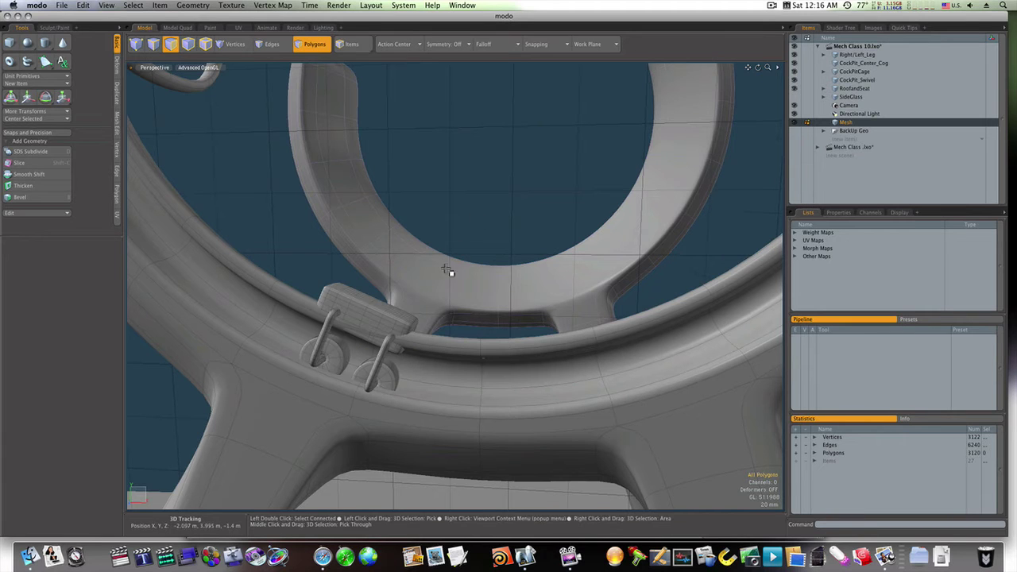
# Step: Restore the assembly's selection, fine-tune its rotation, move it up 19 mm and clear the selection
pyautogui.keyDown('alt'); pyautogui.moveTo(449, 273); pyautogui.dragTo(414, 341); pyautogui.keyUp('alt')
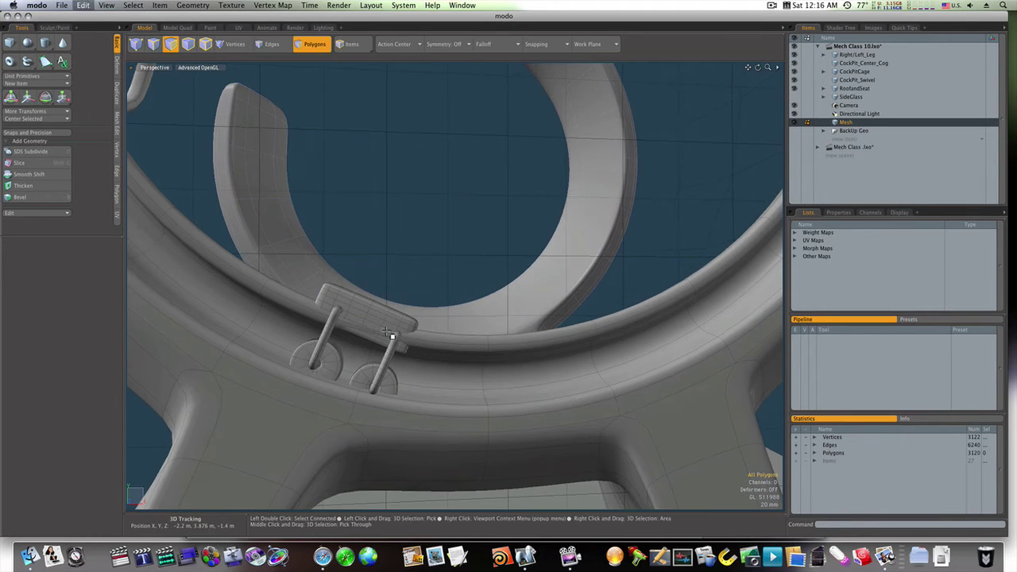
pyautogui.press('super+z')
pyautogui.press('e')
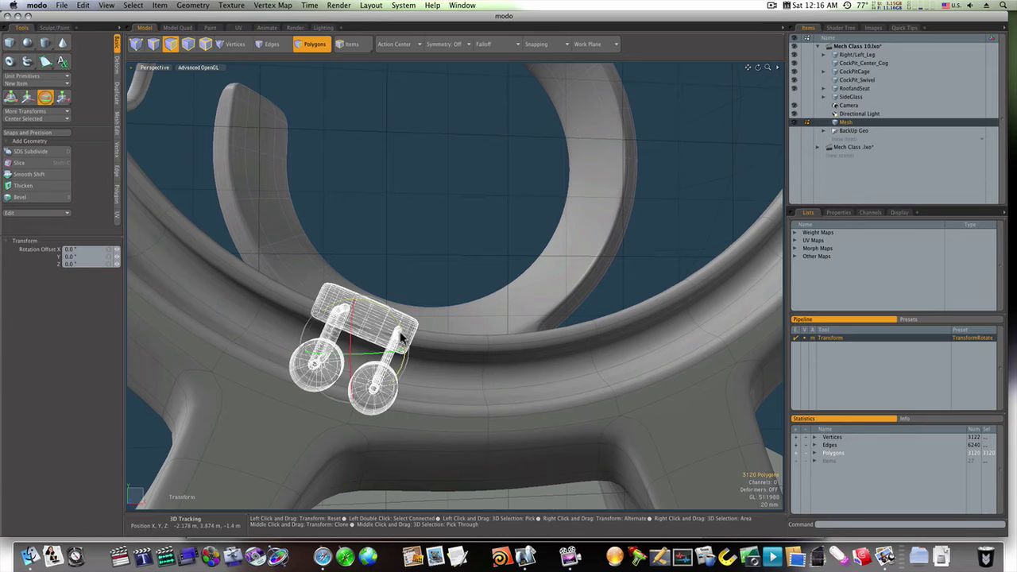
pyautogui.moveTo(404, 365); pyautogui.dragTo(352, 338)
pyautogui.press('w')
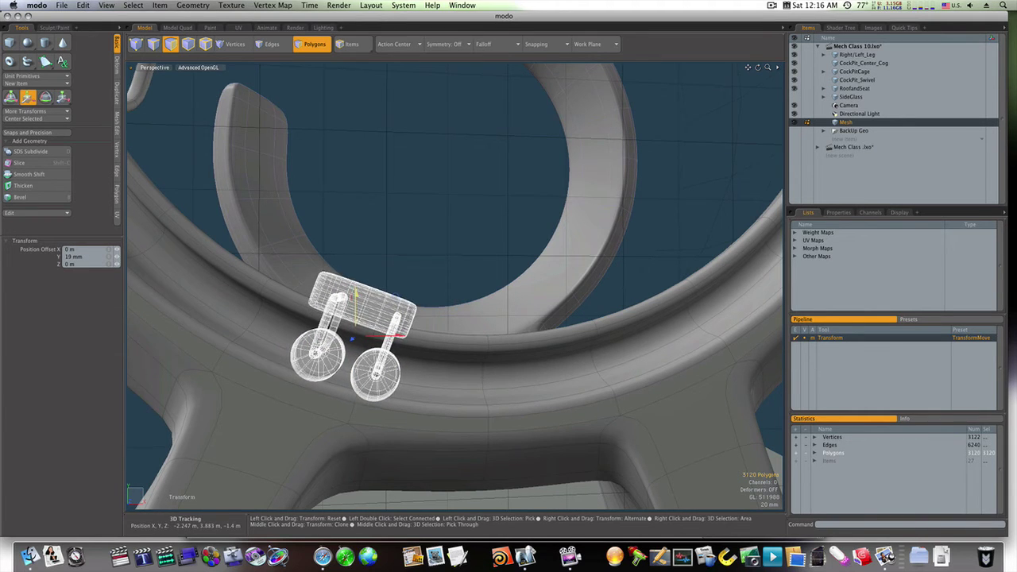
pyautogui.press('space')
pyautogui.click(444, 246)
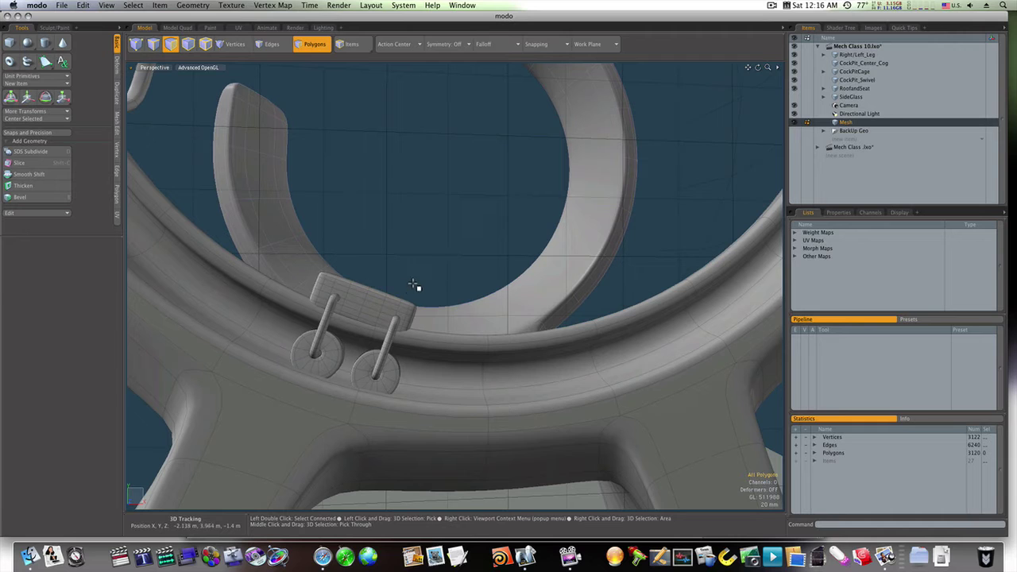
# Step: Select the whole block-and-disc assembly, raise it another 8 mm and clear the selection
pyautogui.doubleClick(373, 304)
pyautogui.press('w')
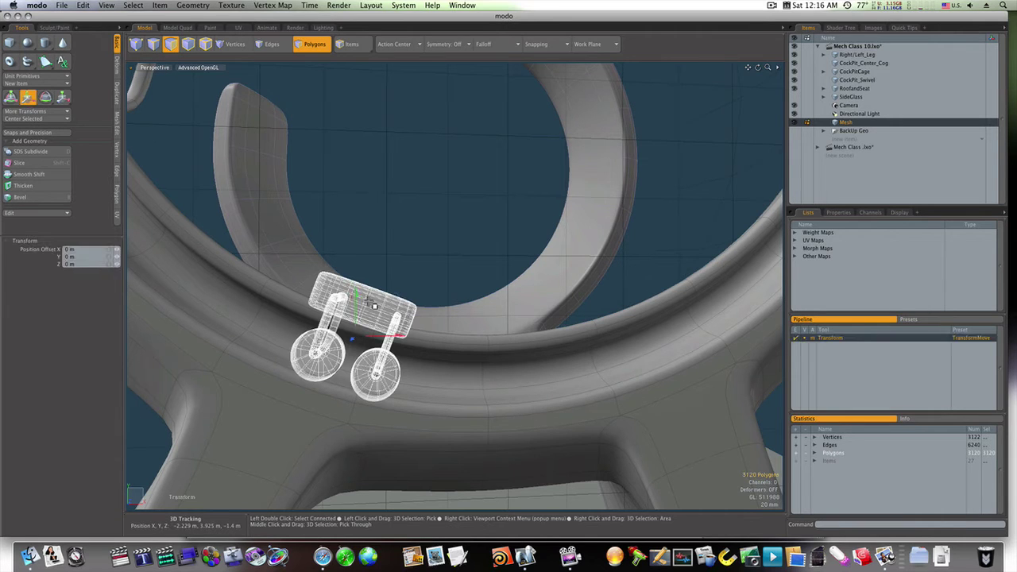
pyautogui.moveTo(356, 302); pyautogui.dragTo(355, 296)
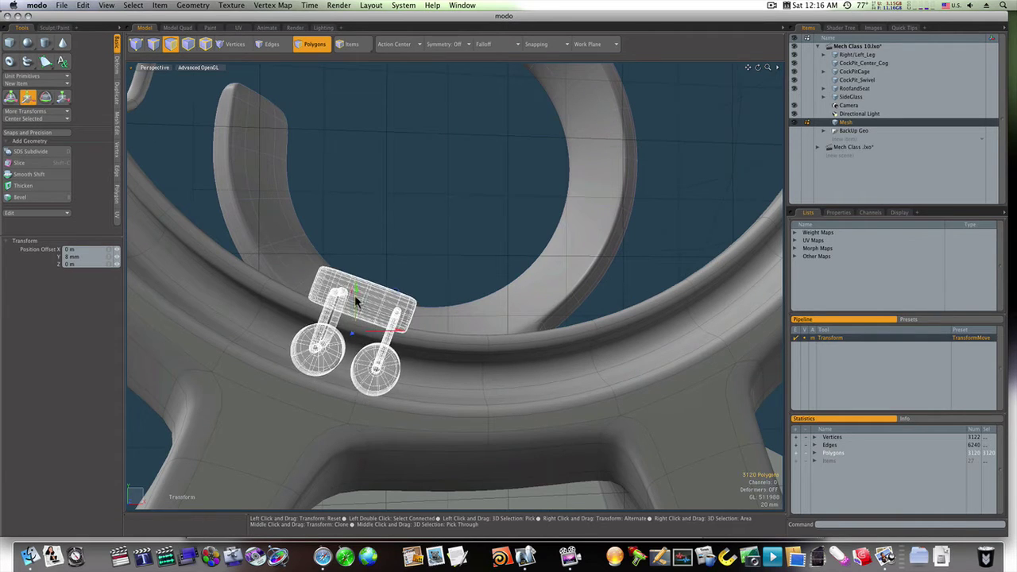
pyautogui.press('space')
pyautogui.click(414, 249)
# Step: Mirror the block-and-roller assembly along the X axis about the cockpit ring's vertical centre line, viewed from the front
pyautogui.keyDown('alt'); pyautogui.moveTo(418, 273); pyautogui.dragTo(366, 311); pyautogui.keyUp('alt')
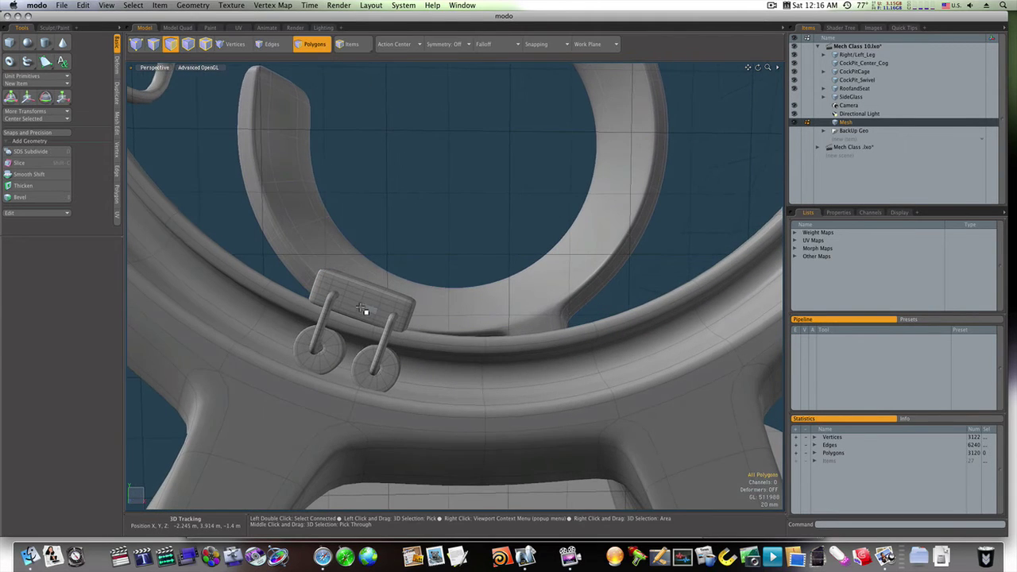
pyautogui.doubleClick(364, 310)
pyautogui.click(386, 236)
pyautogui.click(116, 91)
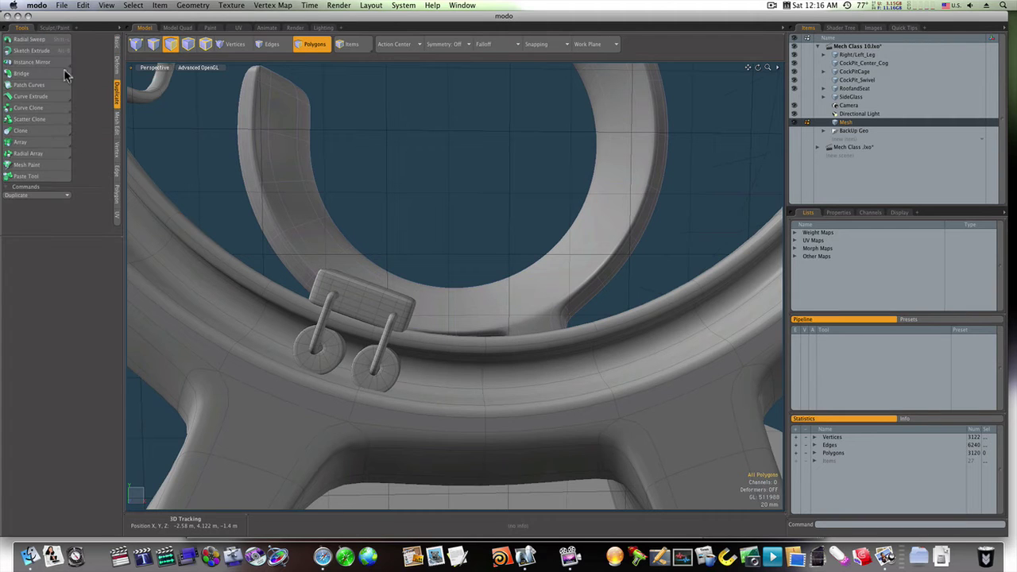
pyautogui.click(53, 60)
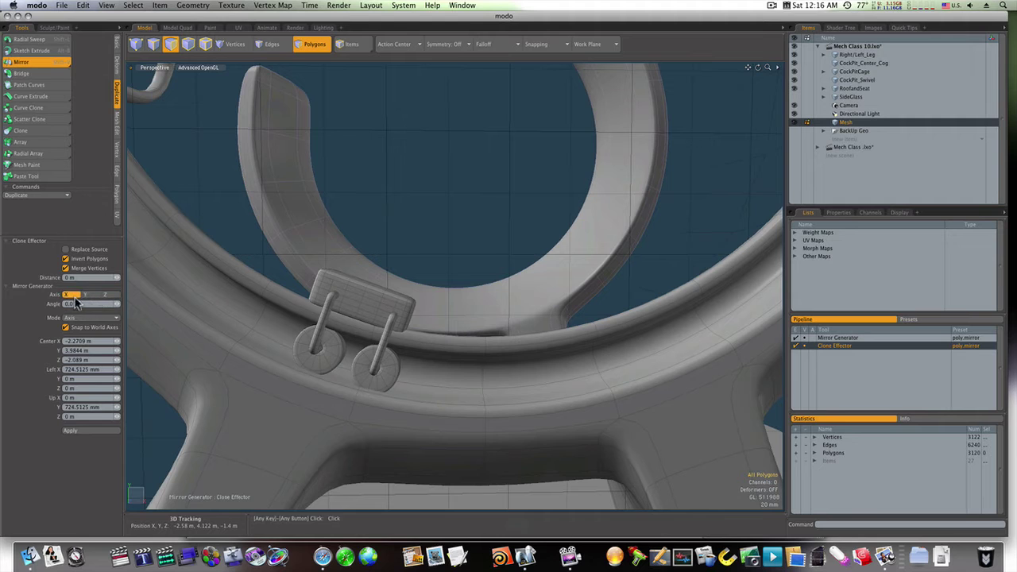
pyautogui.keyDown('alt'); pyautogui.keyDown('shift'); pyautogui.moveTo(470, 350); pyautogui.dragTo(447, 351); pyautogui.keyUp('shift'); pyautogui.keyUp('alt')
pyautogui.hotkey('ctrl', 'space')
pyautogui.click(469, 362)
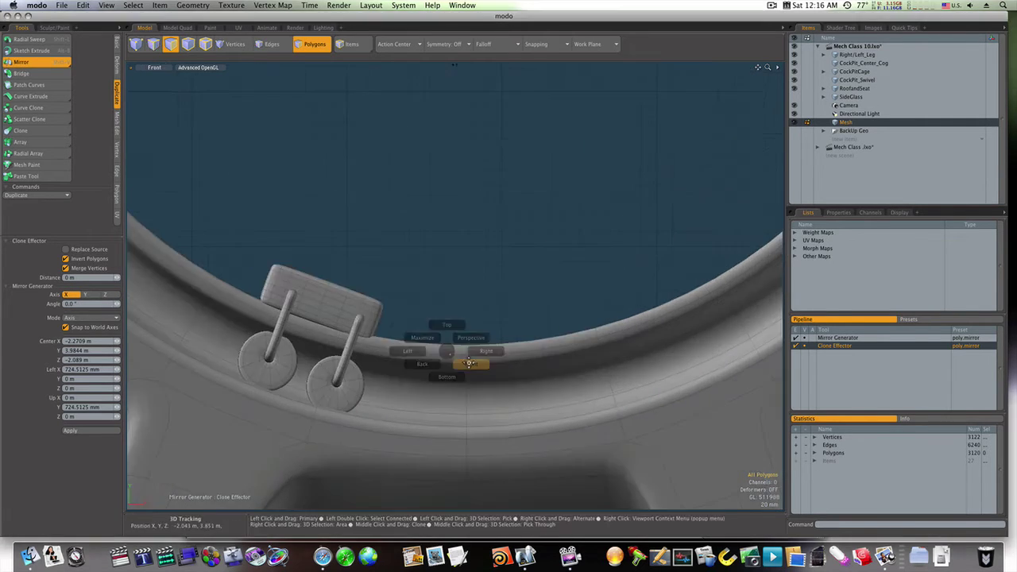
pyautogui.scroll(-4, 472, 357)
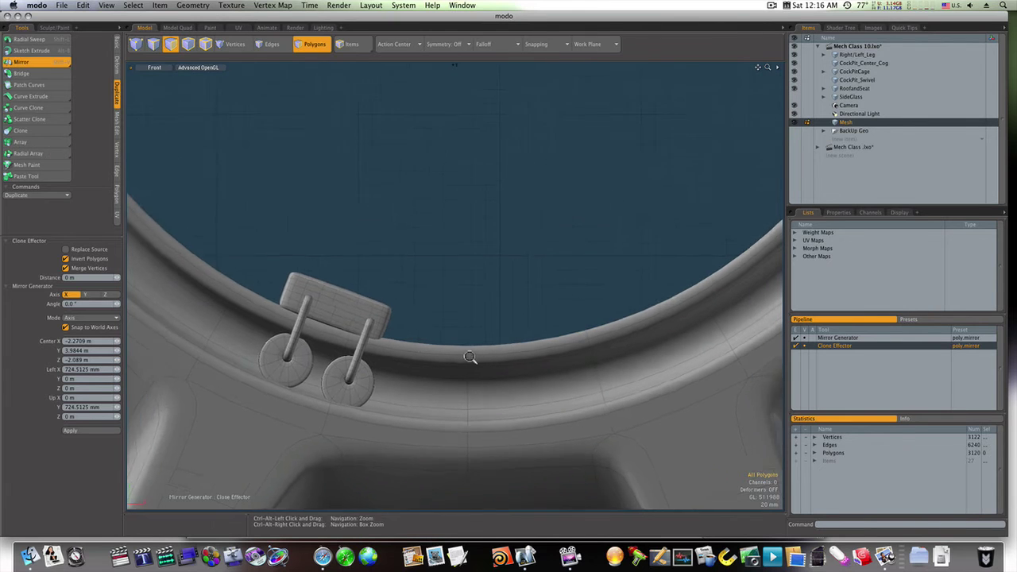
pyautogui.keyDown('alt'); pyautogui.keyDown('shift'); pyautogui.moveTo(480, 357); pyautogui.dragTo(445, 356); pyautogui.keyUp('shift'); pyautogui.keyUp('alt')
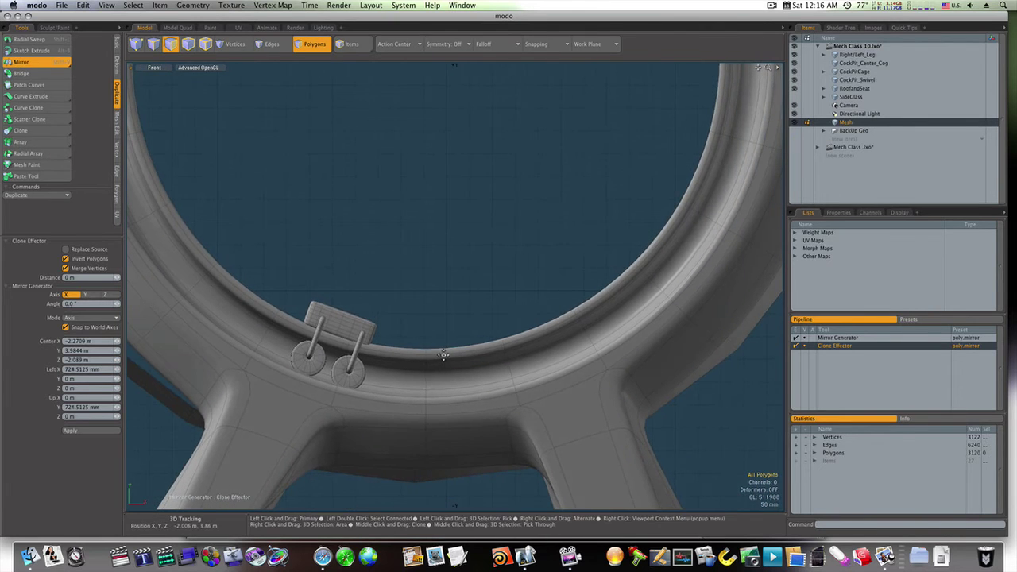
pyautogui.click(426, 354)
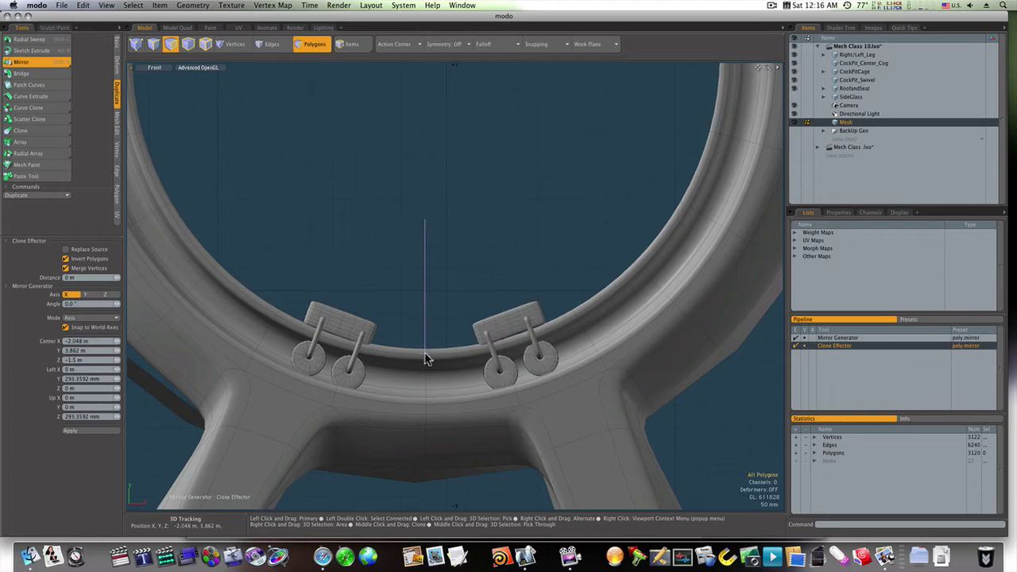
pyautogui.press('space')
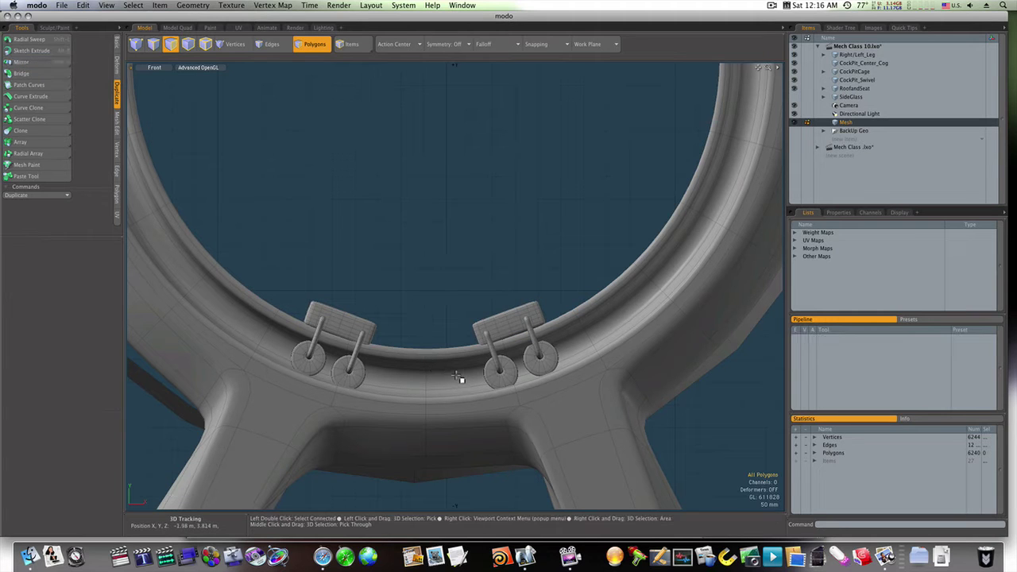
# Step: Create a flat 24-sided cylinder disc of 18 mm X and Y radius along Z at the middle of the original block's side face
pyautogui.hotkey('ctrl', 'space')
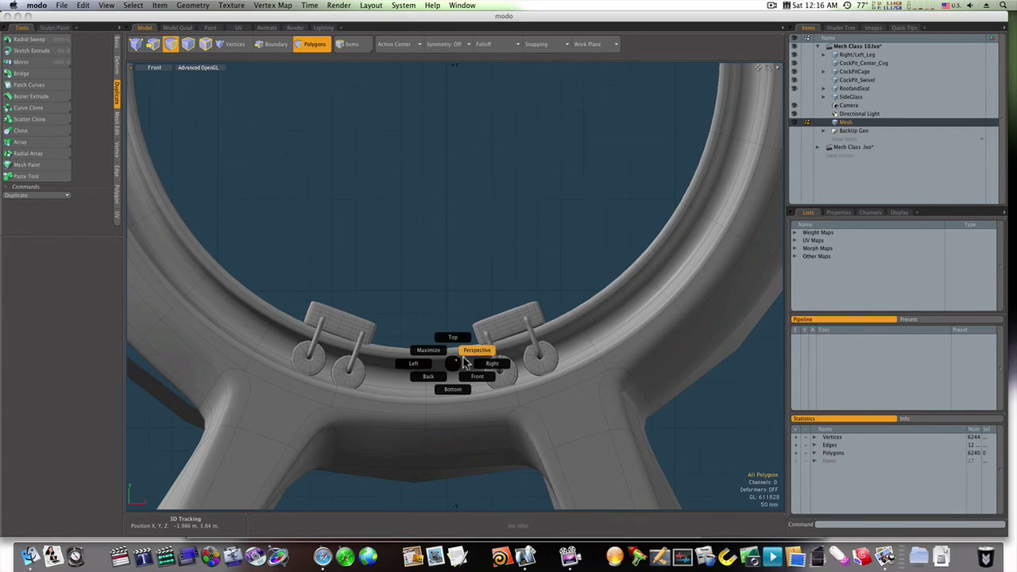
pyautogui.click(465, 362)
pyautogui.keyDown('alt'); pyautogui.moveTo(448, 352); pyautogui.dragTo(461, 369); pyautogui.keyUp('alt')
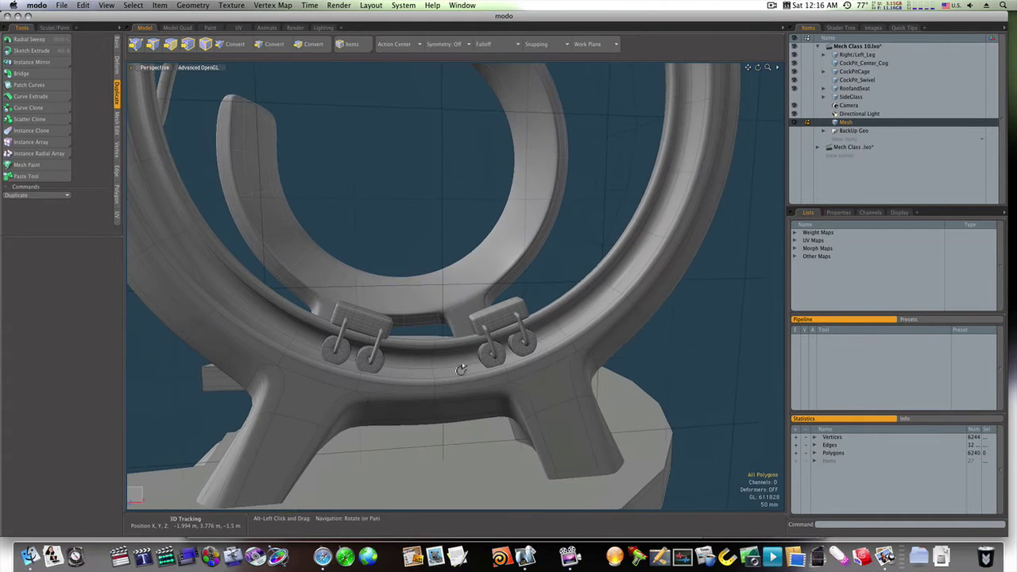
pyautogui.press('ctrl')
pyautogui.keyDown('ctrl'); pyautogui.keyDown('alt'); pyautogui.moveTo(401, 354); pyautogui.dragTo(413, 337); pyautogui.keyUp('alt'); pyautogui.keyUp('ctrl')
pyautogui.keyDown('alt'); pyautogui.keyDown('shift'); pyautogui.moveTo(390, 304); pyautogui.dragTo(431, 310); pyautogui.keyUp('shift'); pyautogui.keyUp('alt')
pyautogui.scroll(2, 431, 310)
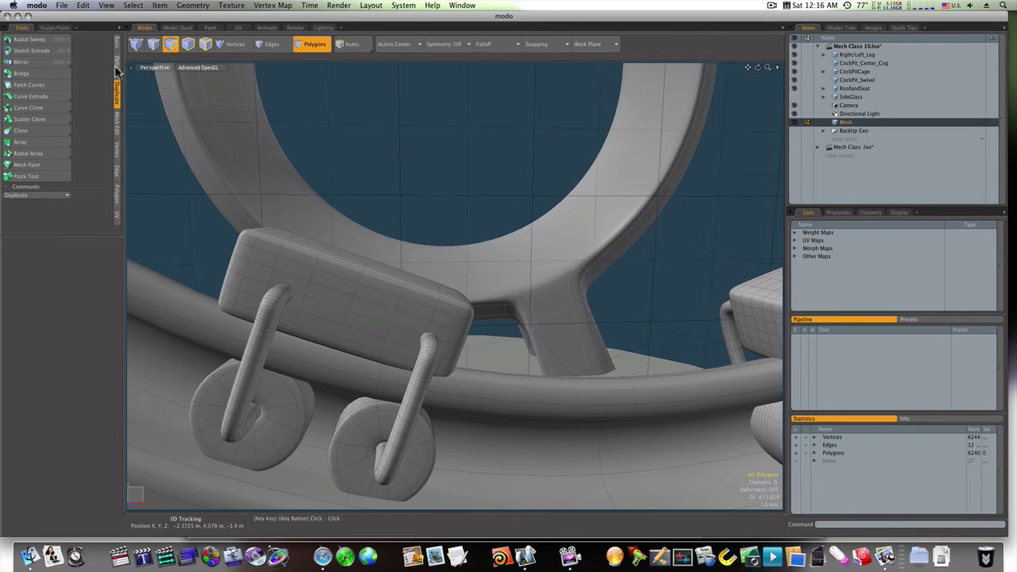
pyautogui.press('1')
pyautogui.click(117, 43)
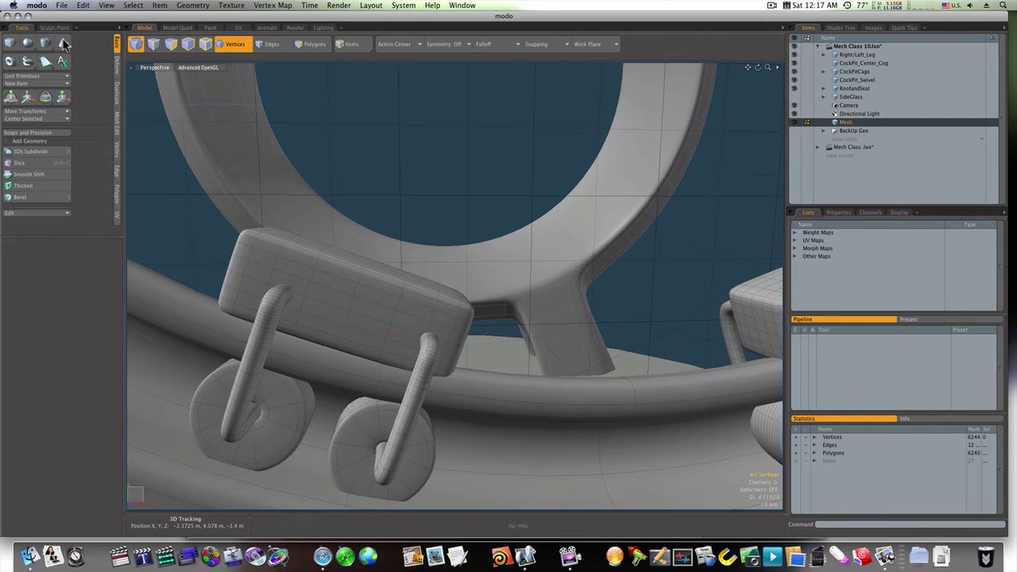
pyautogui.click(45, 42)
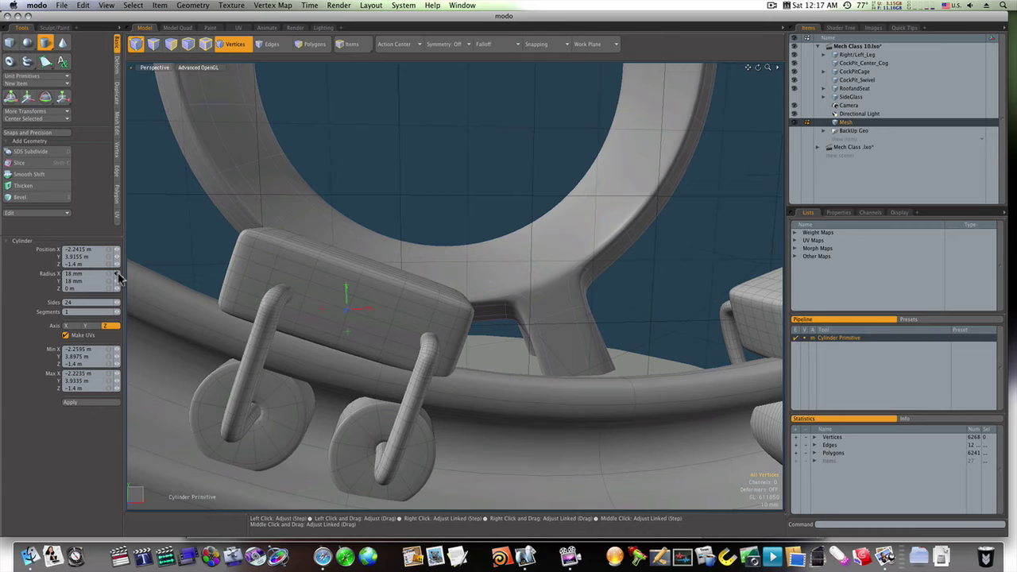
# Step: Extend the disc along Z to a radius of 44 mm so it protrudes from the block, and finish the cylinder
pyautogui.keyDown('alt'); pyautogui.moveTo(320, 297); pyautogui.dragTo(242, 309); pyautogui.keyUp('alt')
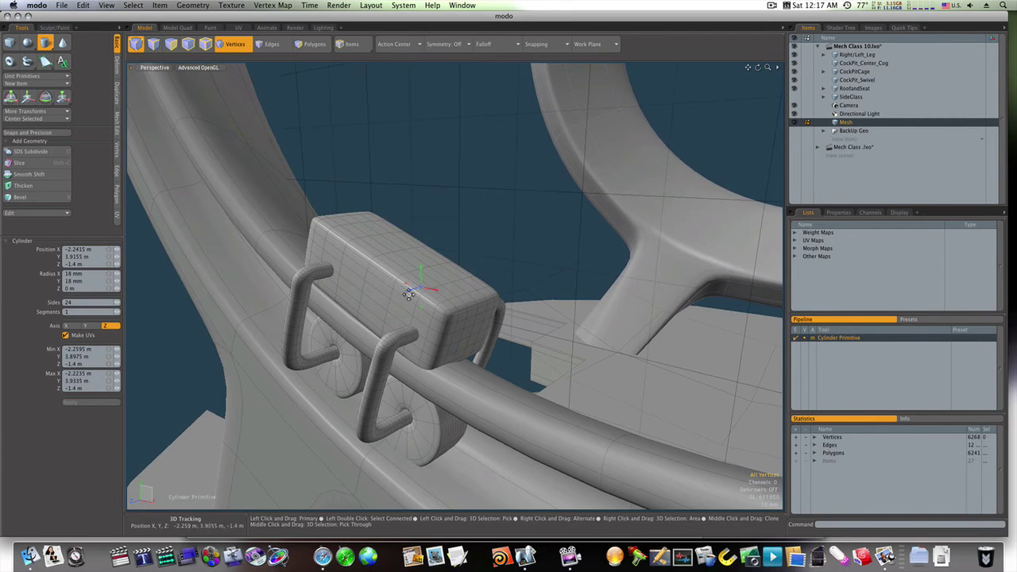
pyautogui.moveTo(386, 297); pyautogui.dragTo(577, 307)
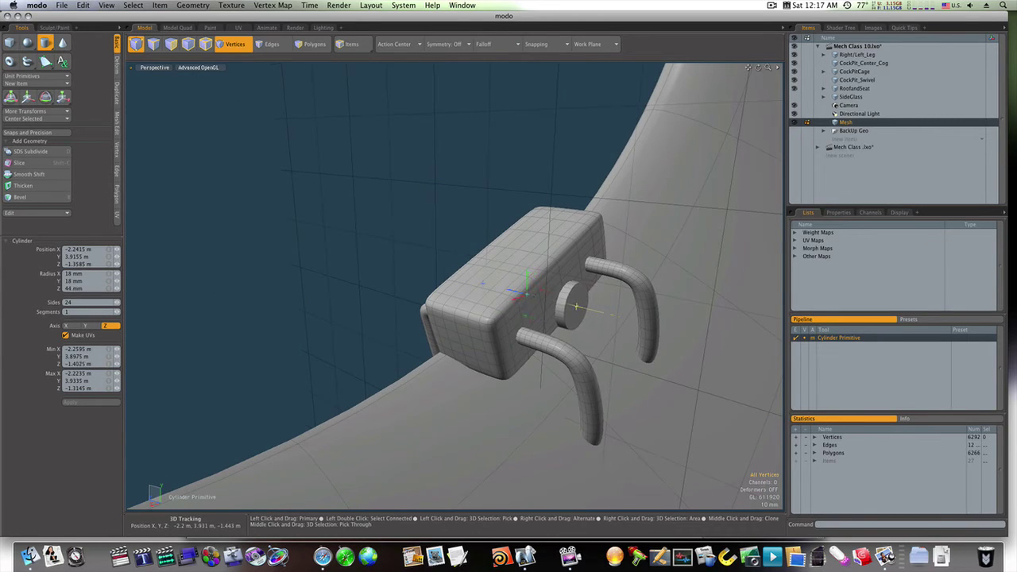
pyautogui.press('space')
pyautogui.press('space')
pyautogui.press('space')
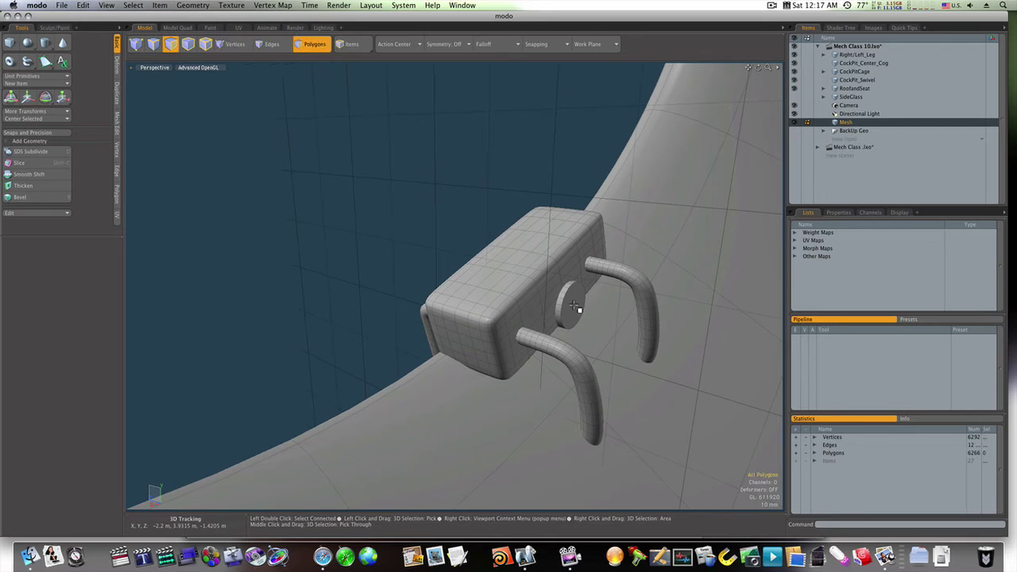
# Step: Bevel the cylinder's end cap outward with a -4 mm inset, then bevel it again with an 8 mm shift and 5.4 mm inset
pyautogui.click(575, 308)
pyautogui.press('b')
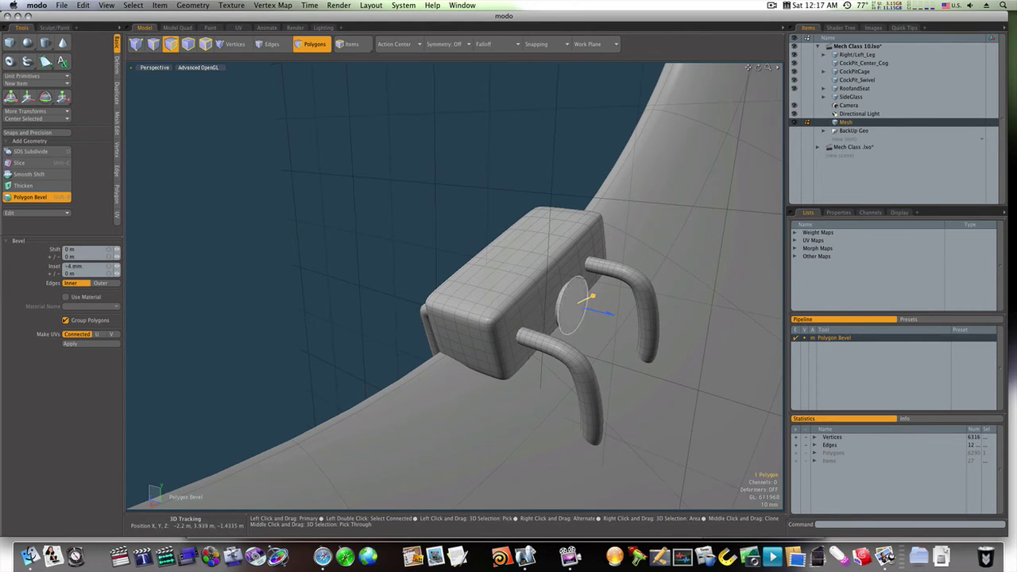
pyautogui.press('space')
pyautogui.press('b')
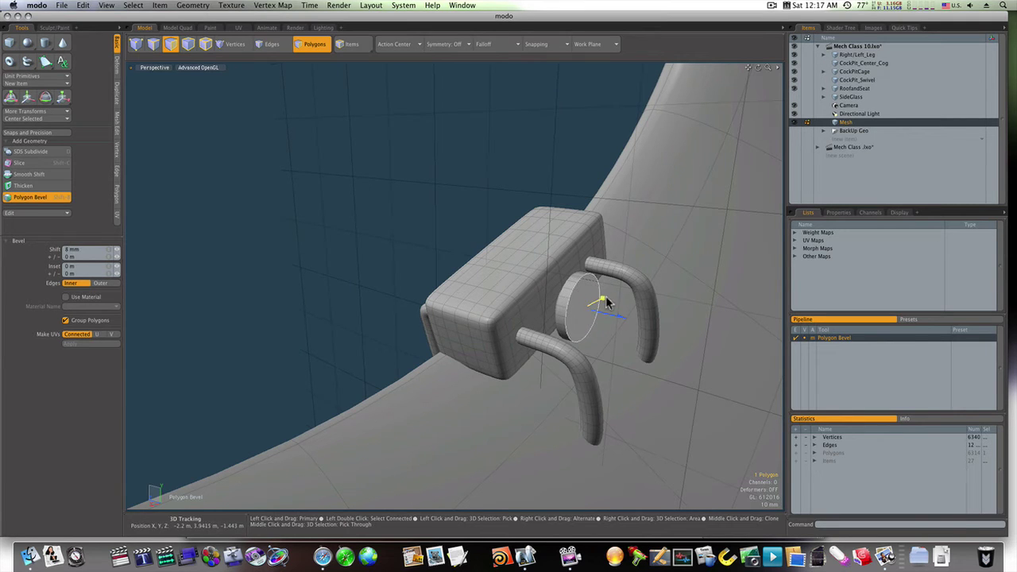
pyautogui.moveTo(603, 298); pyautogui.dragTo(614, 294)
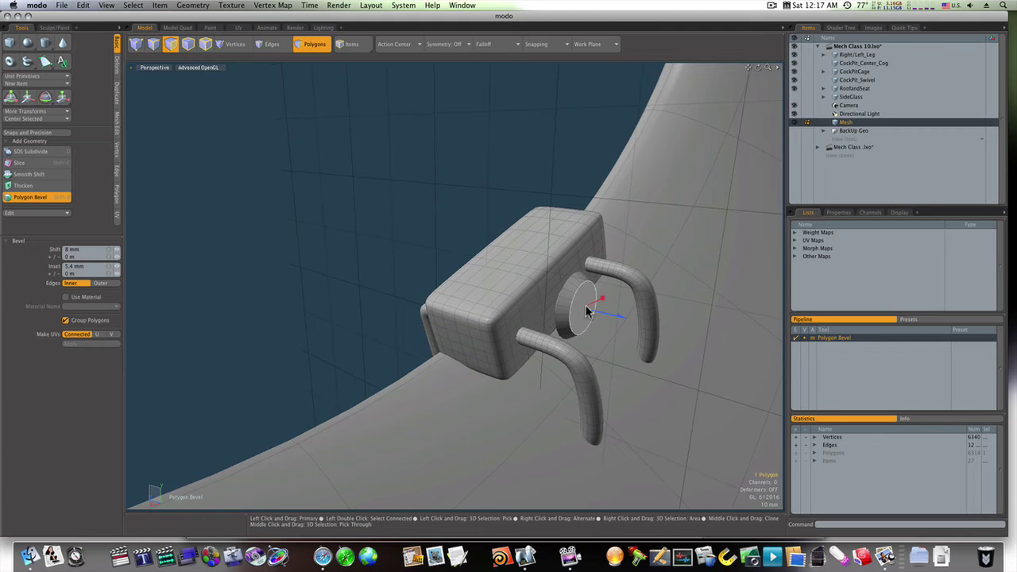
pyautogui.press('space')
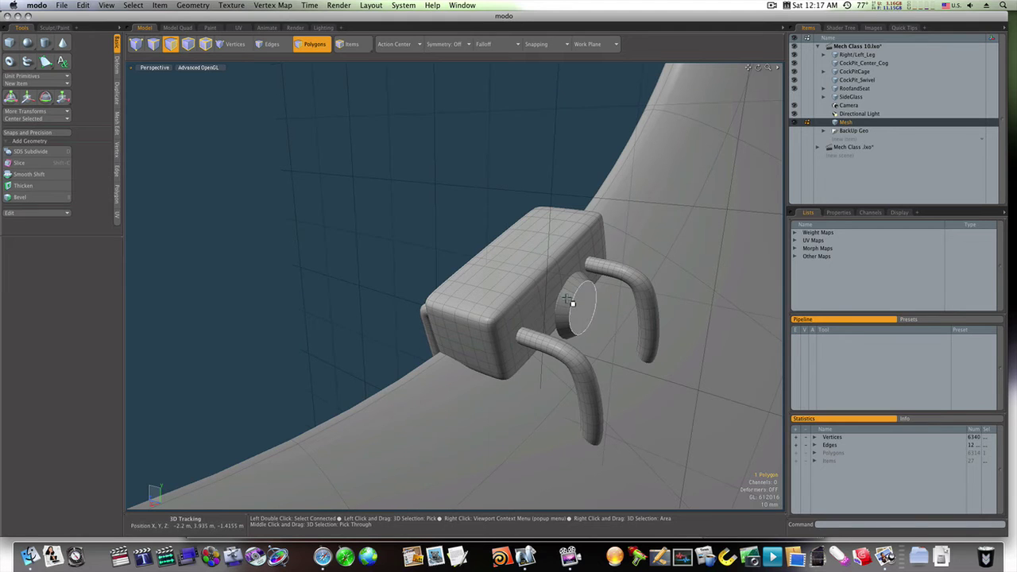
# Step: Select the loop of 24 side polygons around the bevelled cylinder and move it 4.5 mm along Z toward the block
pyautogui.moveTo(567, 299)
pyautogui.mouseDown()
pyautogui.moveTo(563, 313)
pyautogui.moveTo(561, 304)
pyautogui.mouseUp()
pyautogui.press('l')
pyautogui.press('w')
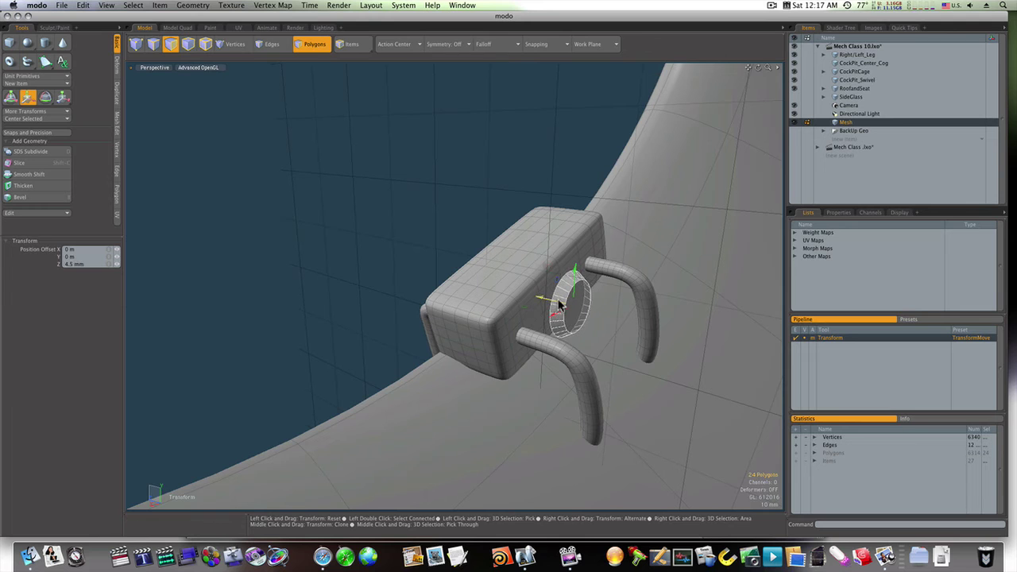
pyautogui.press('space')
# Step: Select the cylinder's outer end cap and move it -8 mm along Z
pyautogui.keyDown('alt'); pyautogui.moveTo(472, 254); pyautogui.dragTo(502, 246); pyautogui.keyUp('alt')
pyautogui.click(495, 232)
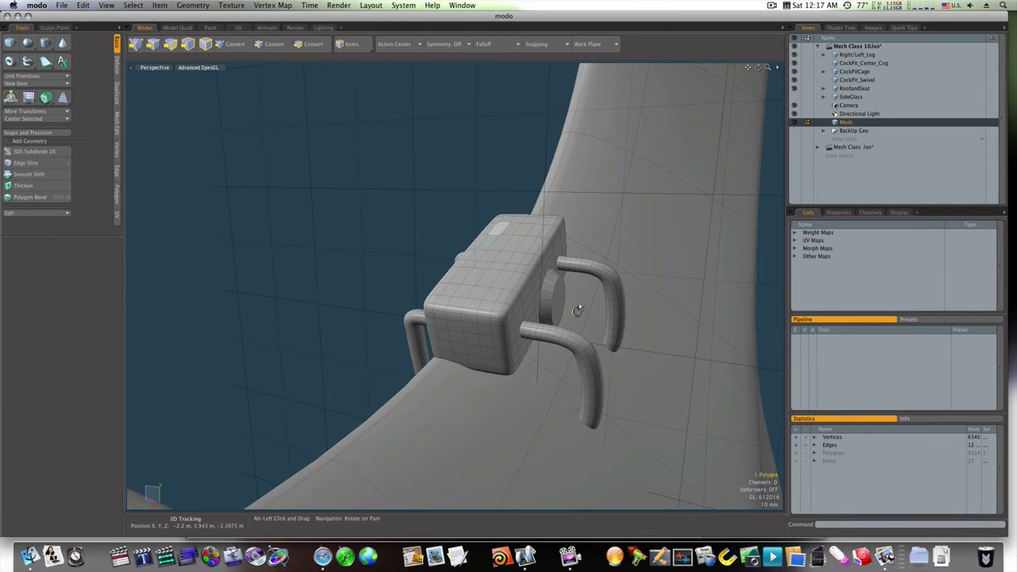
pyautogui.keyDown('alt'); pyautogui.moveTo(579, 307); pyautogui.dragTo(695, 289); pyautogui.keyUp('alt')
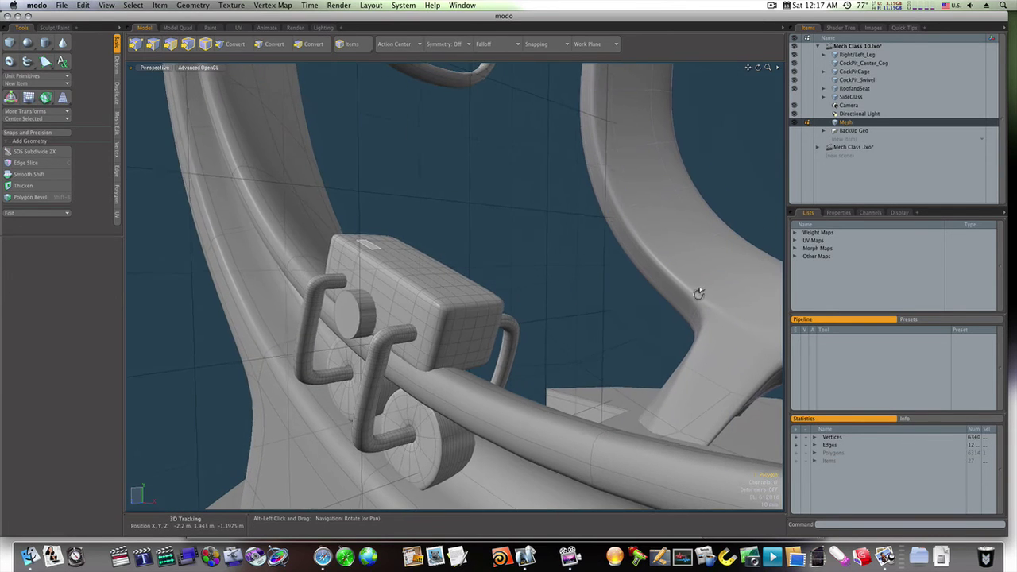
pyautogui.click(359, 322)
pyautogui.press('w')
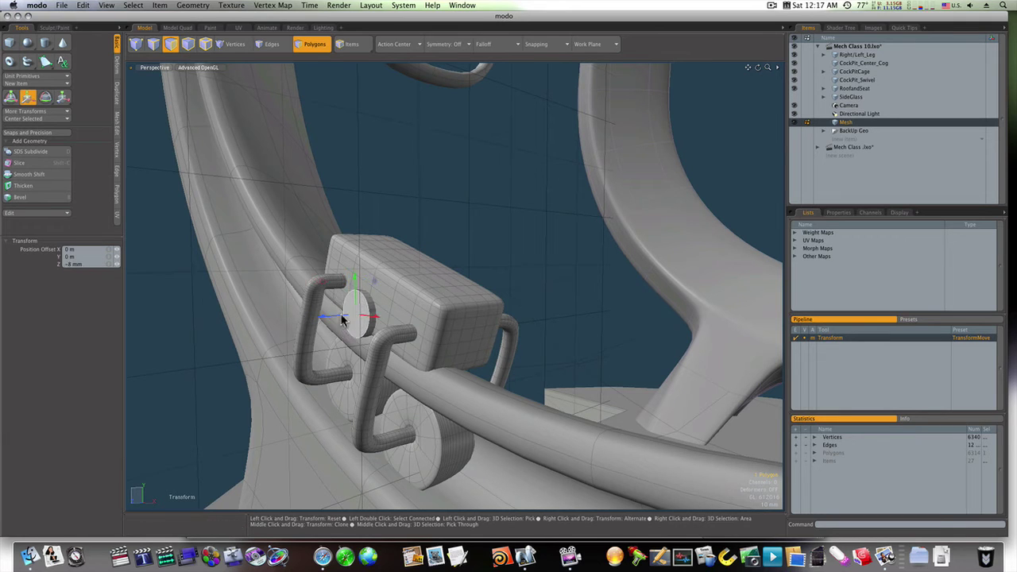
pyautogui.press('space')
# Step: Bevel the end cap with a -3.4 mm inset, then extrude it outward into a long, thicker cylinder section
pyautogui.press('b')
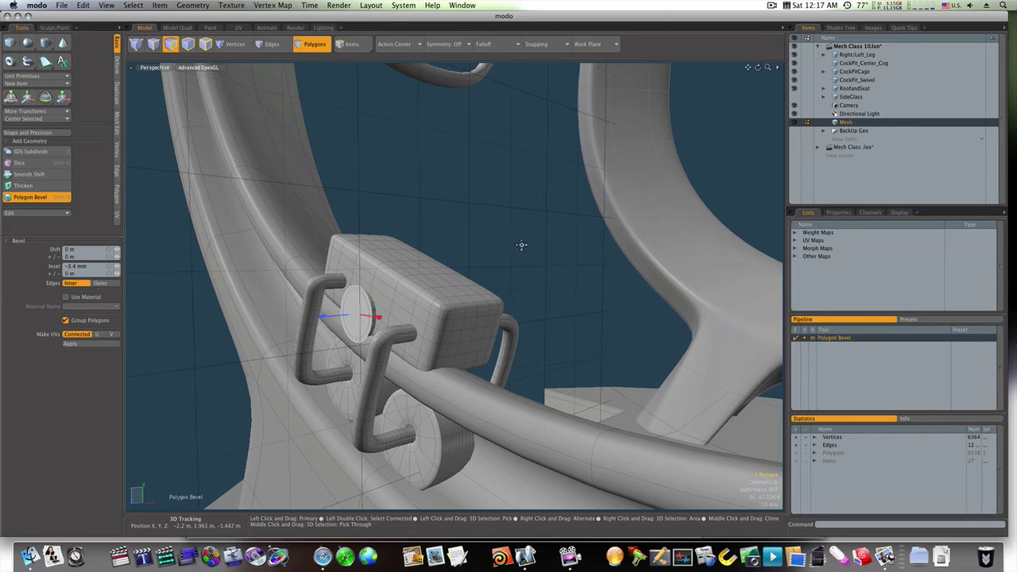
pyautogui.click(359, 291)
pyautogui.moveTo(322, 317); pyautogui.dragTo(214, 324)
pyautogui.keyDown('ctrl'); pyautogui.keyDown('alt'); pyautogui.moveTo(316, 341); pyautogui.dragTo(468, 385); pyautogui.keyUp('alt'); pyautogui.keyUp('ctrl')
pyautogui.press('space')
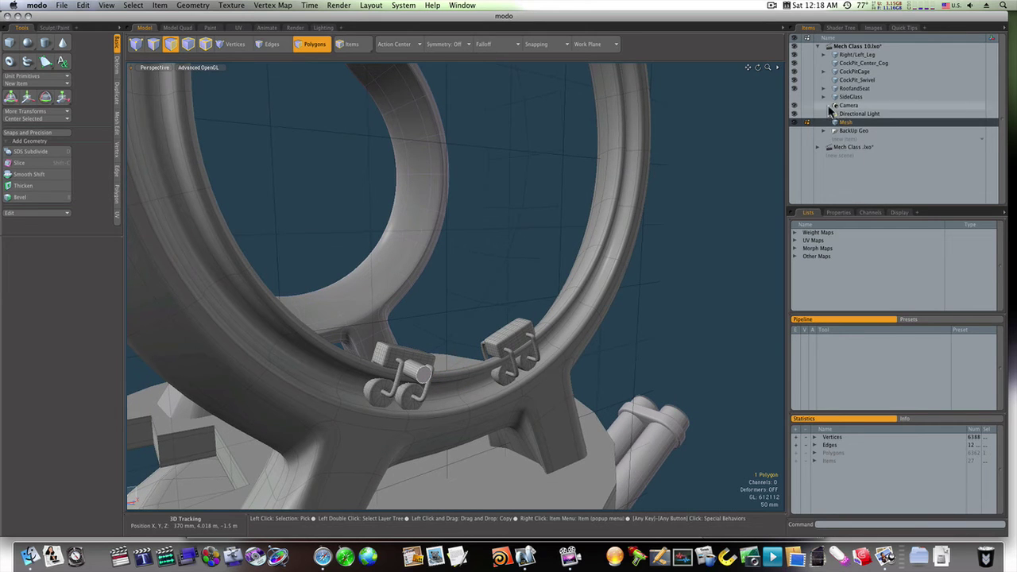
# Step: Show the SideGlass item, clear the polygon selection and activate all the mech's items together for editing
pyautogui.click(794, 97)
pyautogui.keyDown('alt'); pyautogui.moveTo(340, 384); pyautogui.dragTo(545, 466); pyautogui.keyUp('alt')
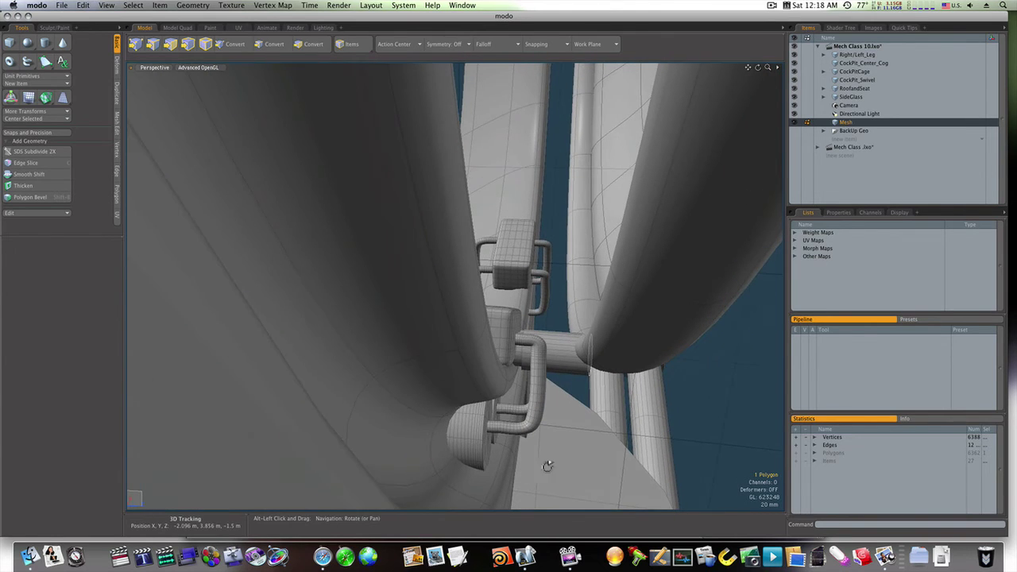
pyautogui.click(648, 330)
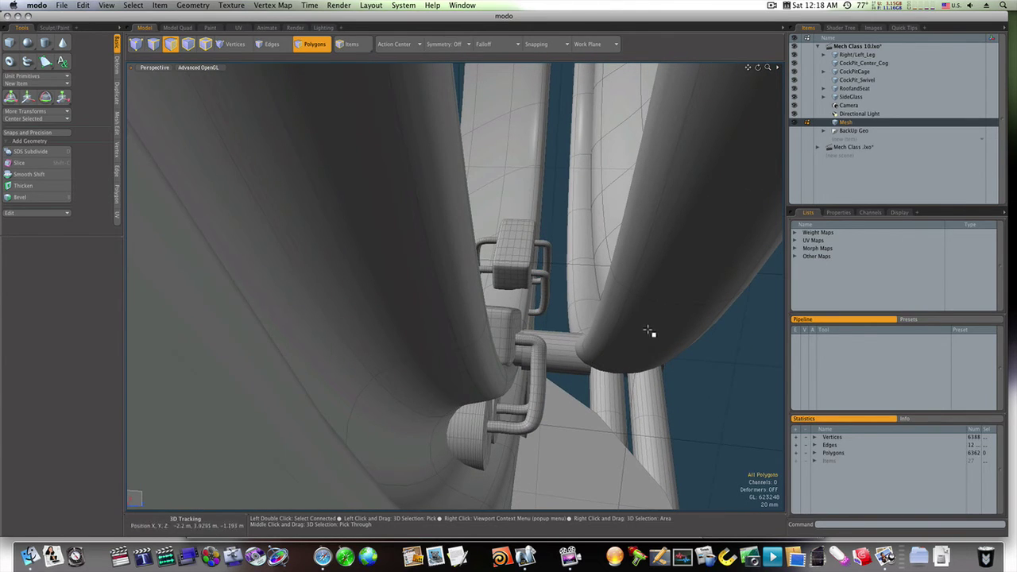
pyautogui.keyDown('shift'); pyautogui.click(884, 55); pyautogui.keyUp('shift')
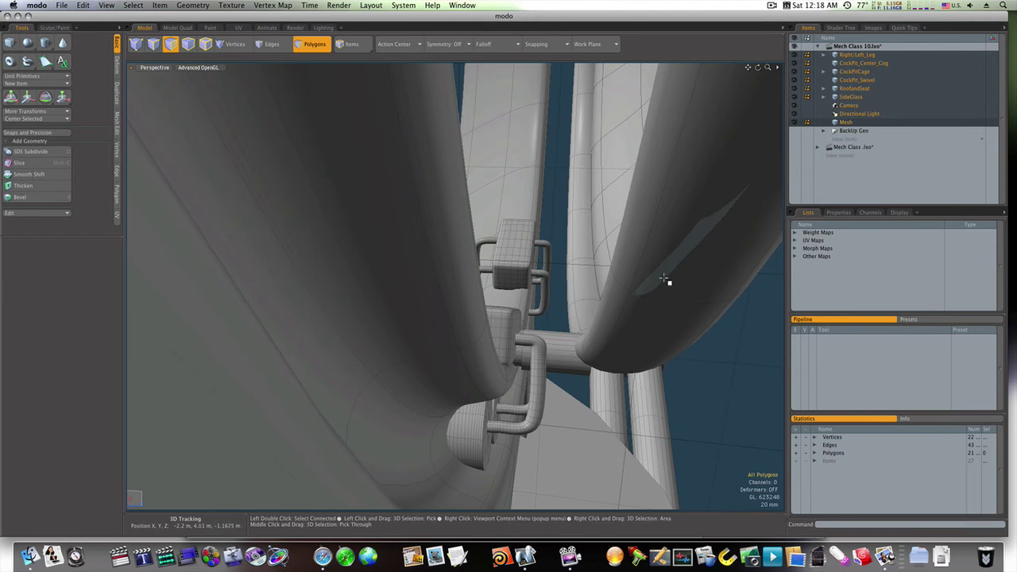
# Step: Select the rounded side glass frame beside the cylinder's end, move it down slightly and clear the selection
pyautogui.doubleClick(585, 234)
pyautogui.press('w')
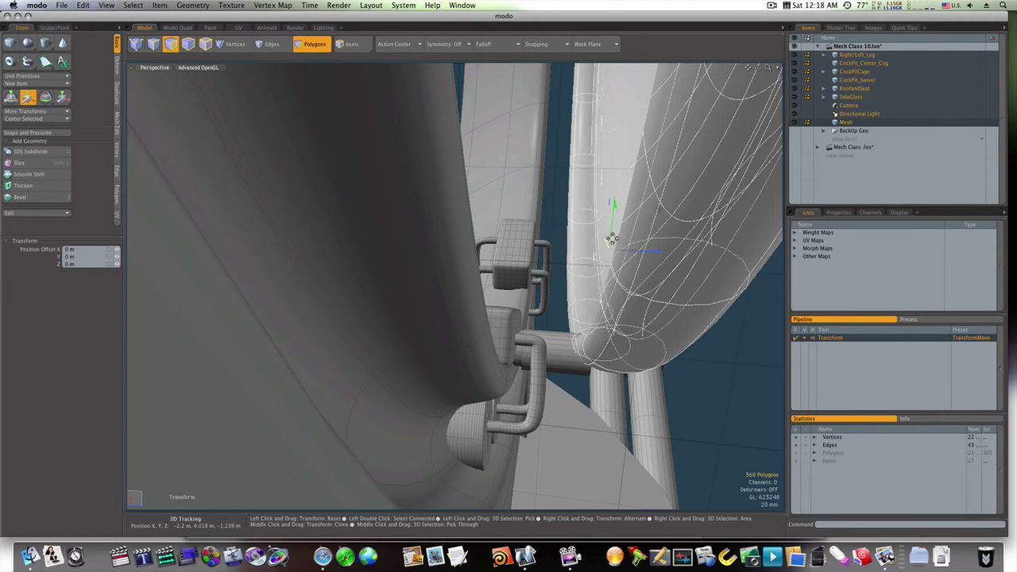
pyautogui.moveTo(611, 239)
pyautogui.mouseDown()
pyautogui.moveTo(612, 258)
pyautogui.moveTo(609, 249)
pyautogui.mouseUp()
pyautogui.press('q')
pyautogui.click(694, 433)
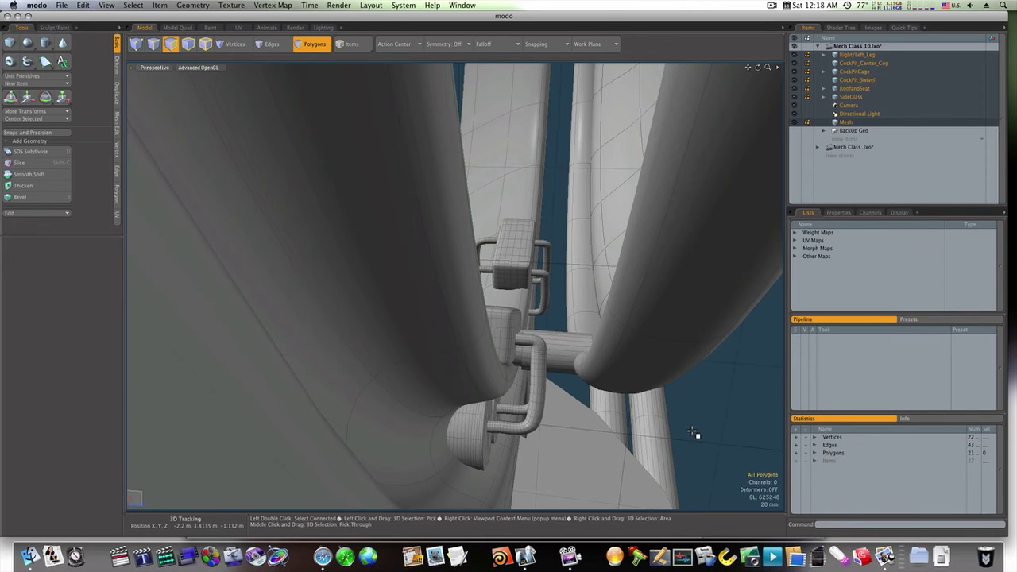
# Step: Select the whole stepped cylinder, shorten it along its length and move it -11 mm along Z
pyautogui.moveTo(692, 422)
pyautogui.keyDown('alt'); pyautogui.mouseDown()
pyautogui.moveTo(676, 418)
pyautogui.moveTo(688, 421)
pyautogui.mouseUp(); pyautogui.keyUp('alt')
pyautogui.press('3')
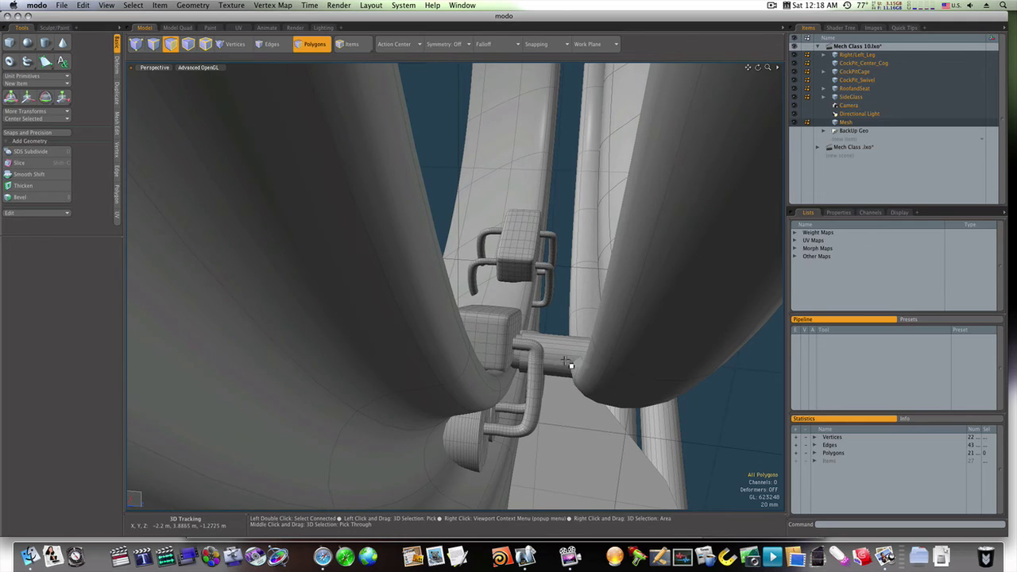
pyautogui.doubleClick(567, 363)
pyautogui.press('r')
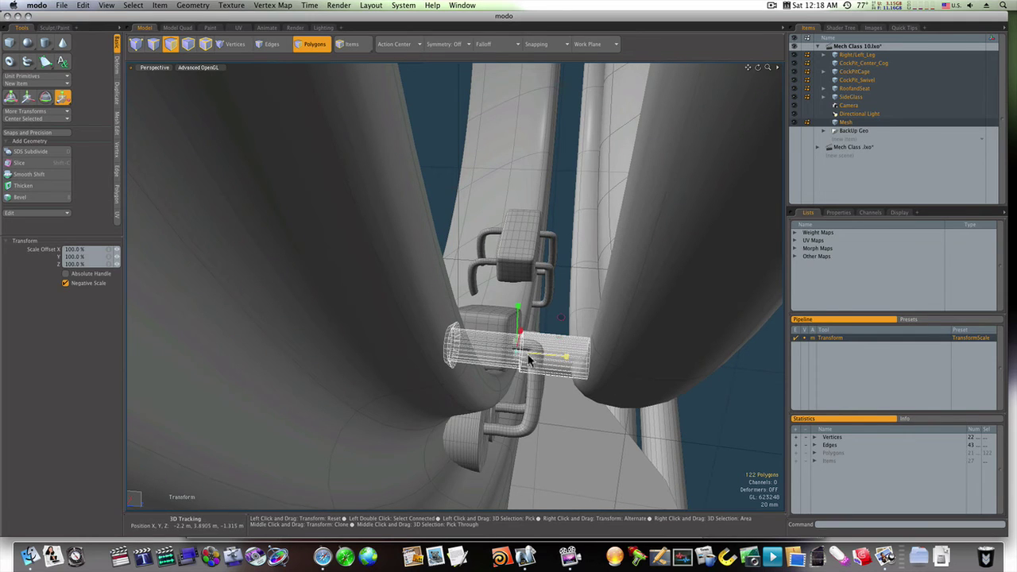
pyautogui.moveTo(520, 356); pyautogui.dragTo(499, 357)
pyautogui.press('w')
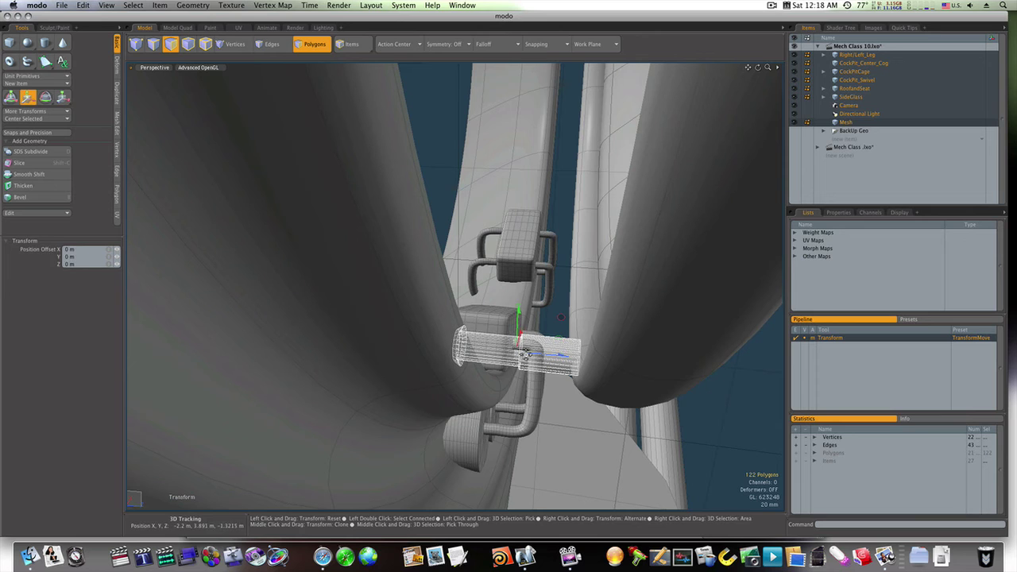
pyautogui.moveTo(560, 317); pyautogui.dragTo(550, 315)
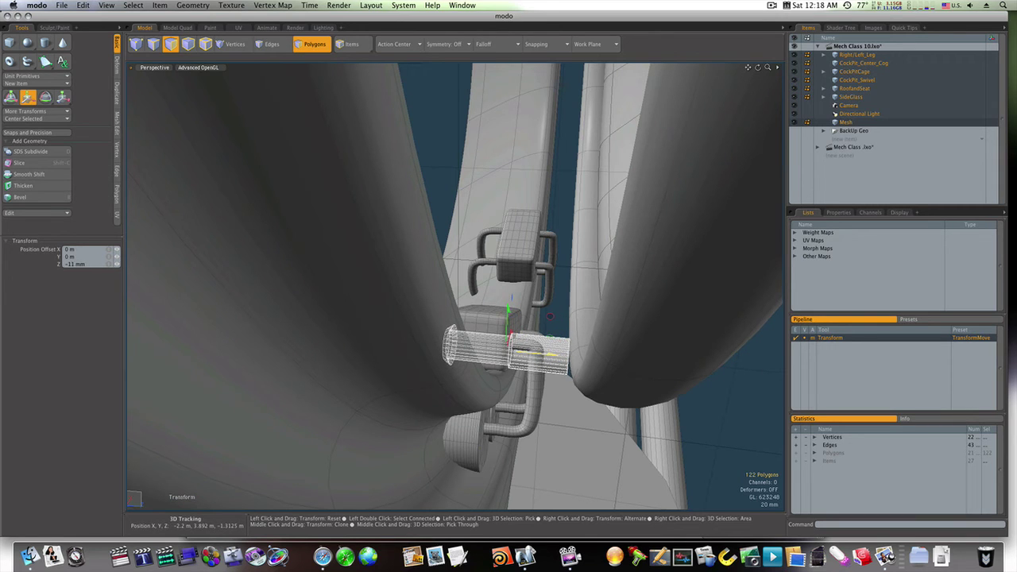
# Step: Select the polygon capping the stepped cylinder's outer end and move it 5.5 mm along Z toward the side glass frame
pyautogui.press('space')
pyautogui.keyDown('alt'); pyautogui.moveTo(555, 354); pyautogui.dragTo(570, 340); pyautogui.keyUp('alt')
pyautogui.click(567, 343)
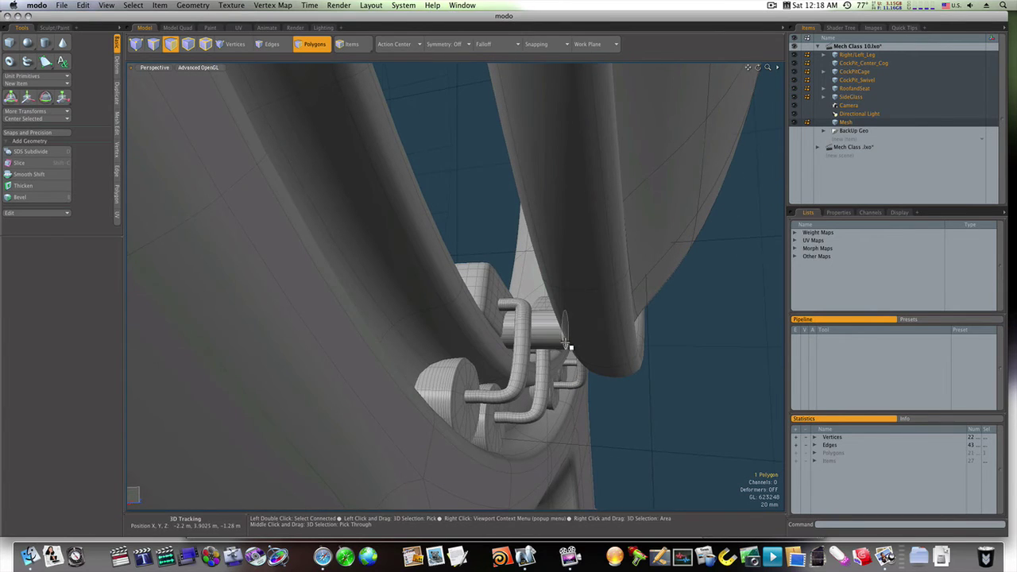
pyautogui.press('w')
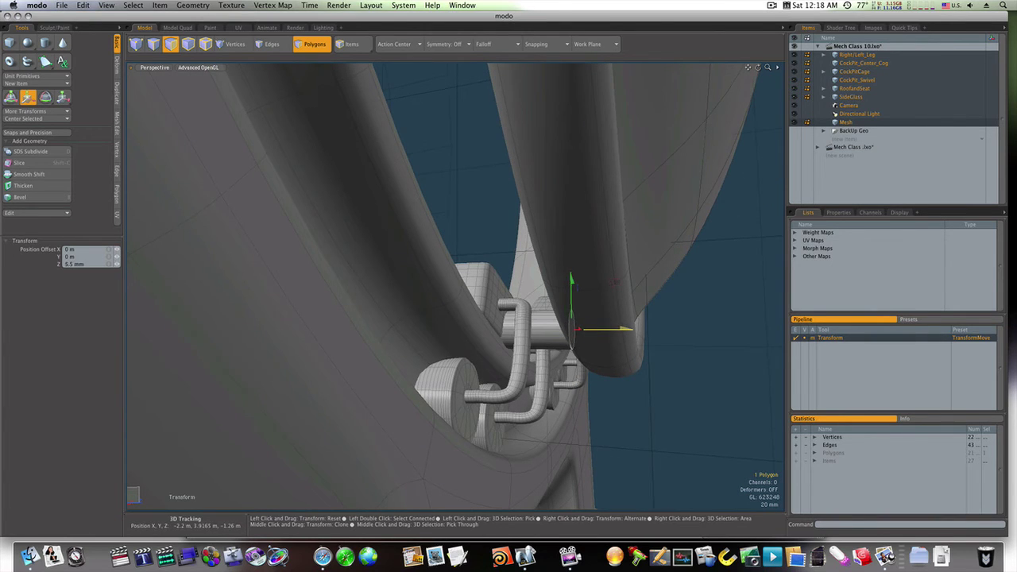
pyautogui.press('q')
# Step: Make Mesh the only active item and hide the SideGlass item
pyautogui.keyDown('alt'); pyautogui.moveTo(613, 371); pyautogui.dragTo(614, 407); pyautogui.keyUp('alt')
pyautogui.click(842, 124)
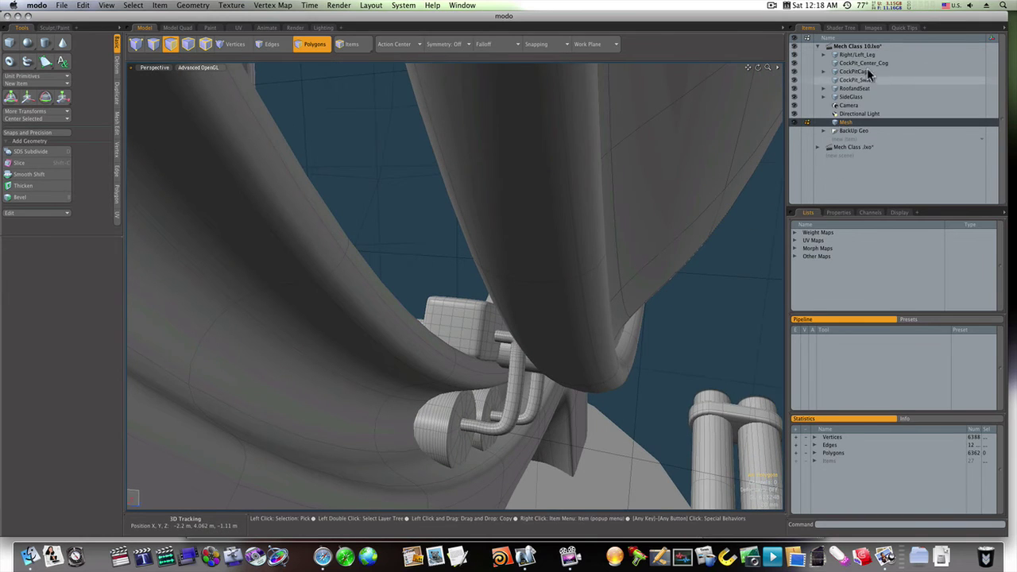
pyautogui.click(795, 97)
pyautogui.keyDown('alt'); pyautogui.moveTo(637, 281); pyautogui.dragTo(534, 272); pyautogui.keyUp('alt')
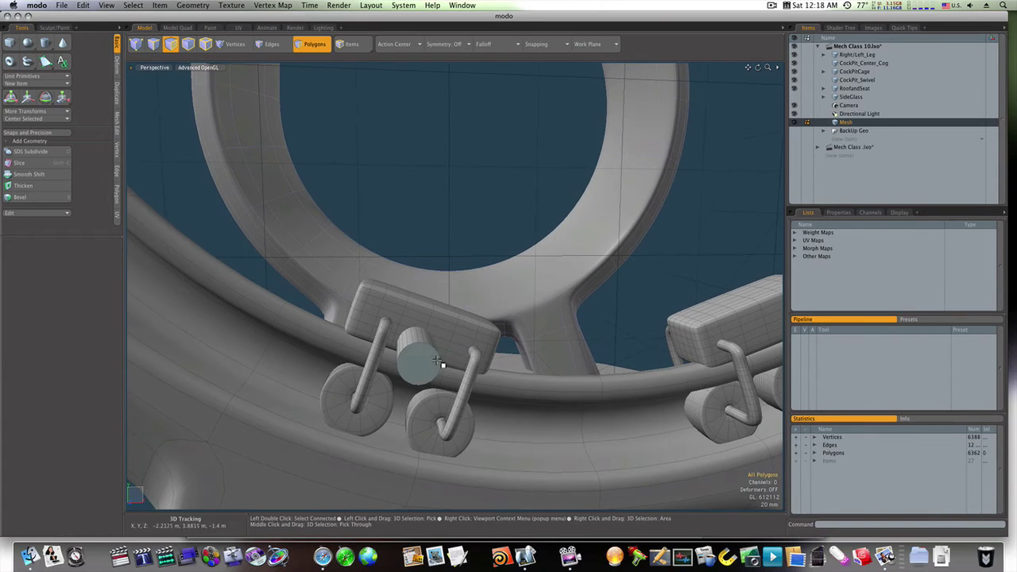
# Step: Duplicate the whole stepped cylinder, move the copy along X to the middle of the neighbouring roller-handle block and clear the selection
pyautogui.doubleClick(438, 362)
pyautogui.press('super+v')
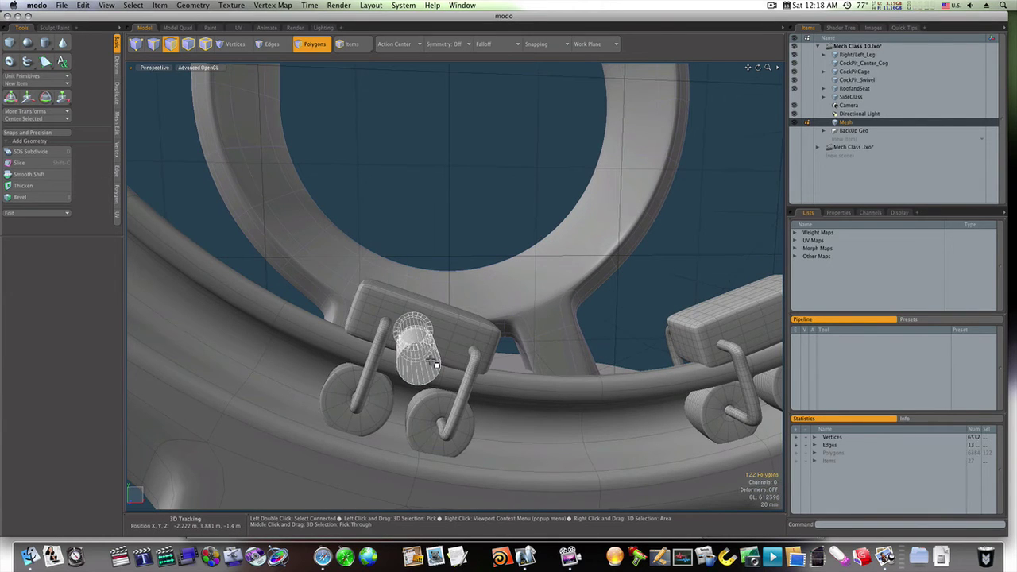
pyautogui.press('w')
pyautogui.moveTo(463, 343); pyautogui.dragTo(793, 344)
pyautogui.keyDown('alt'); pyautogui.keyDown('shift'); pyautogui.moveTo(680, 352); pyautogui.dragTo(425, 337); pyautogui.keyUp('shift'); pyautogui.keyUp('alt')
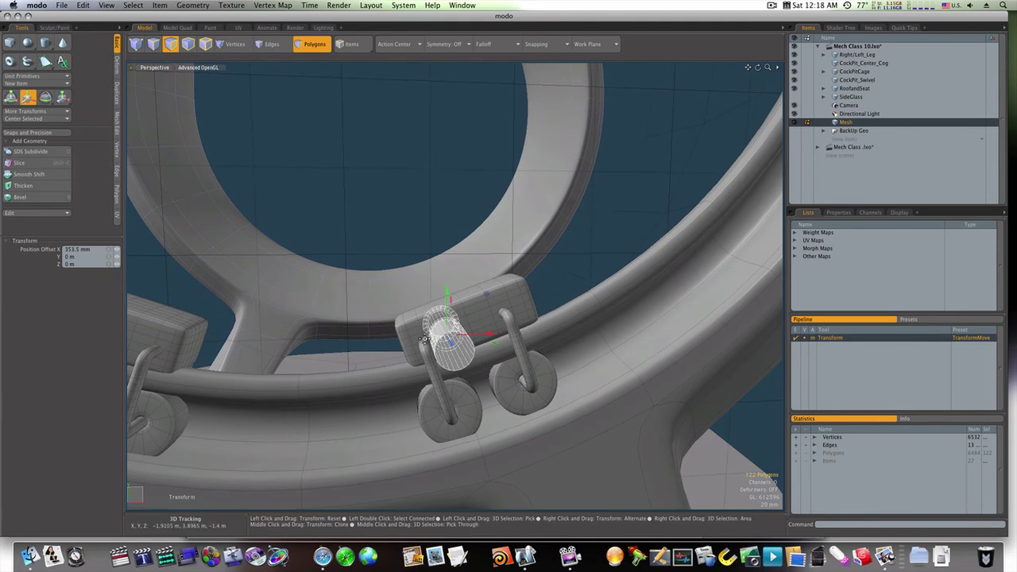
pyautogui.moveTo(491, 338); pyautogui.dragTo(517, 338)
pyautogui.press('q')
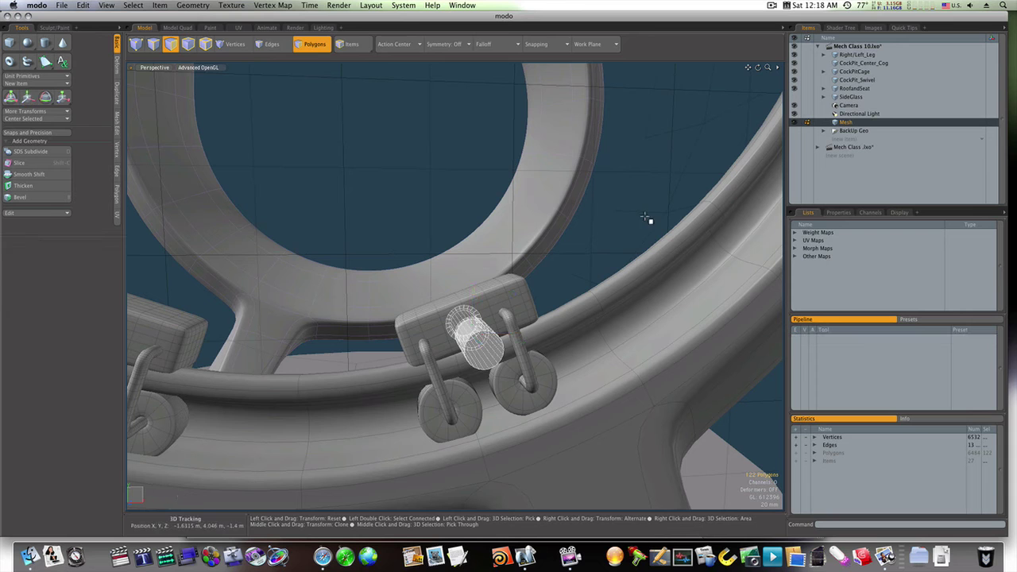
pyautogui.click(649, 220)
# Step: Toggle the SideGlass item's visibility to examine how the two cylinders line up with the side glass
pyautogui.keyDown('ctrl'); pyautogui.keyDown('alt'); pyautogui.moveTo(590, 306); pyautogui.dragTo(616, 291); pyautogui.keyUp('alt'); pyautogui.keyUp('ctrl')
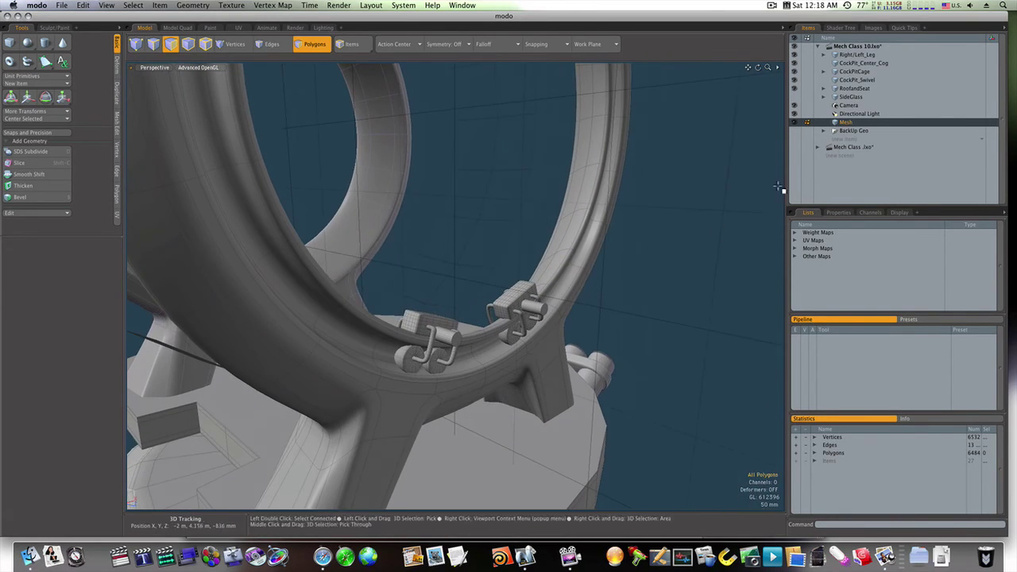
pyautogui.keyDown('alt'); pyautogui.moveTo(715, 254); pyautogui.dragTo(590, 280); pyautogui.keyUp('alt')
pyautogui.click(794, 97)
pyautogui.keyDown('ctrl'); pyautogui.keyDown('alt'); pyautogui.moveTo(451, 322); pyautogui.dragTo(395, 316); pyautogui.keyUp('alt'); pyautogui.keyUp('ctrl')
# Step: Create an instance mirror of the roller-handle Mesh across the Z axis in the left view, centred between the two cockpit rings
pyautogui.hotkey('ctrl', 'space')
pyautogui.click(422, 325)
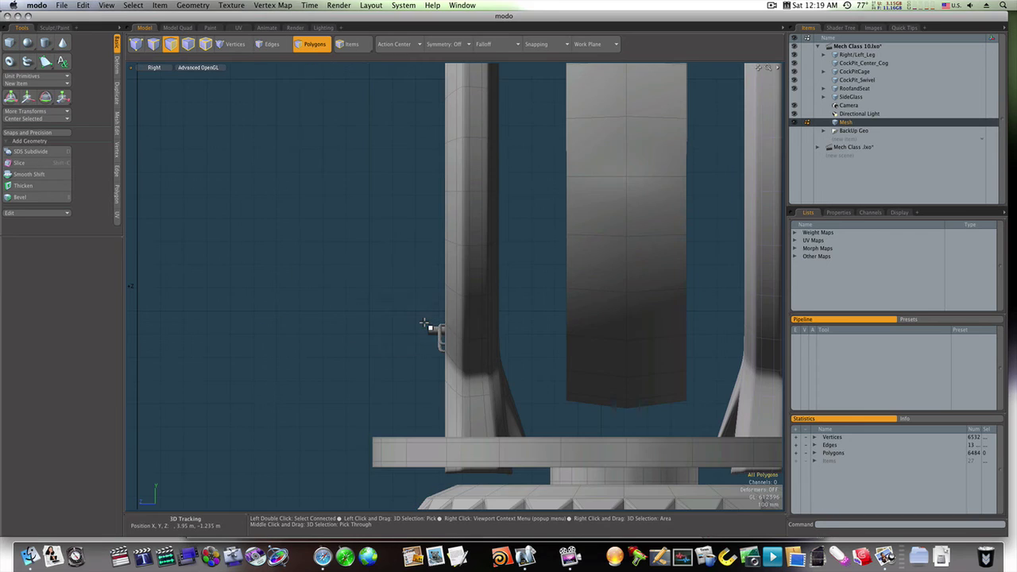
pyautogui.hotkey('ctrl', 'space')
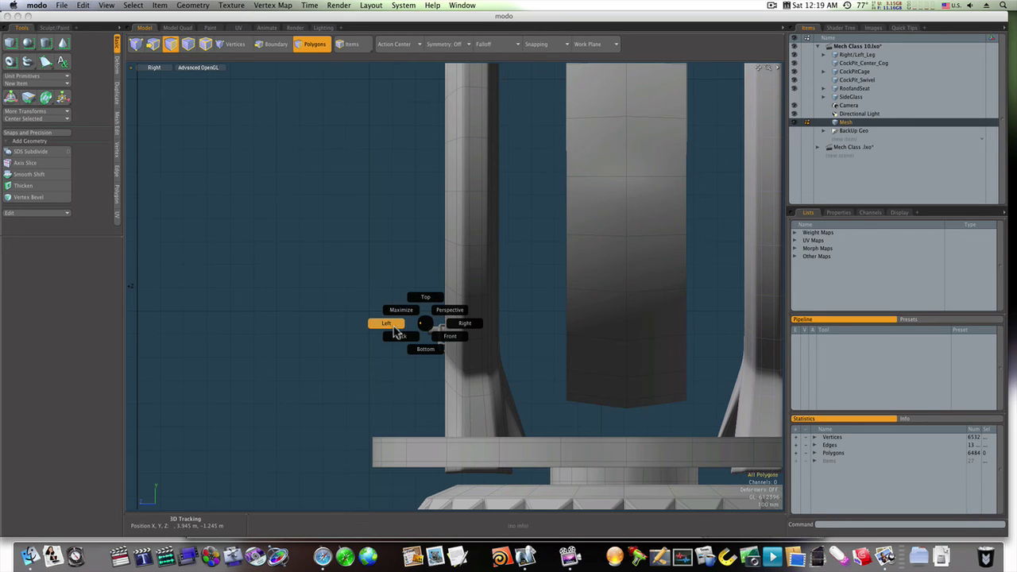
pyautogui.click(395, 332)
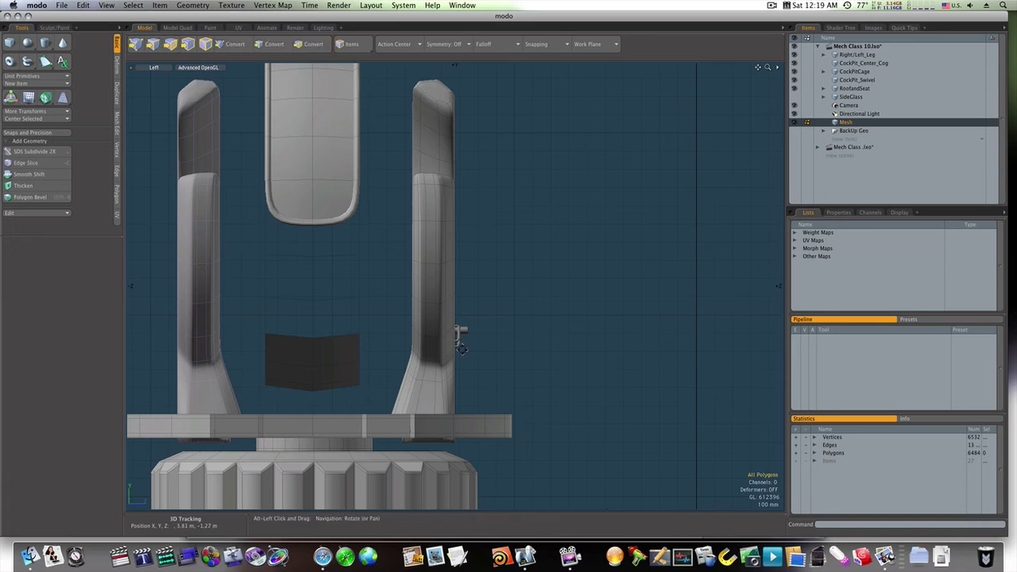
pyautogui.keyDown('alt'); pyautogui.keyDown('shift'); pyautogui.moveTo(459, 338); pyautogui.dragTo(493, 352); pyautogui.keyUp('shift'); pyautogui.keyUp('alt')
pyautogui.keyDown('alt'); pyautogui.keyDown('shift'); pyautogui.moveTo(514, 354); pyautogui.dragTo(522, 354); pyautogui.keyUp('shift'); pyautogui.keyUp('alt')
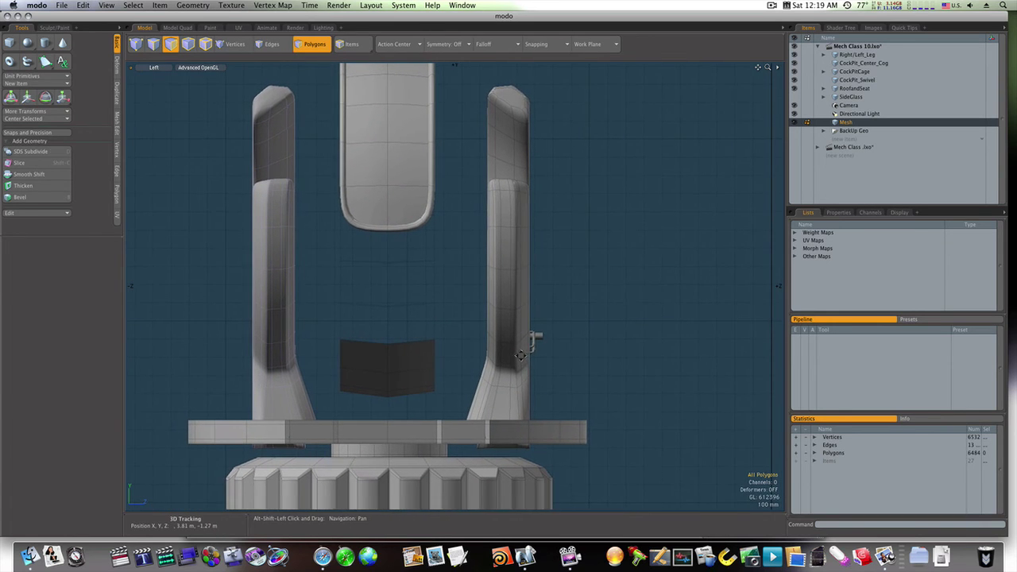
pyautogui.click(118, 92)
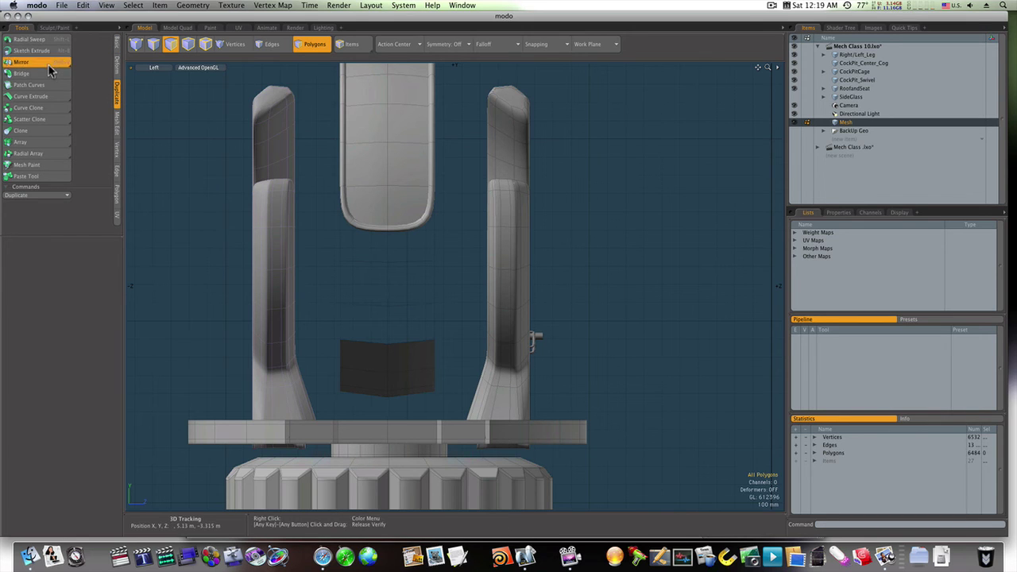
pyautogui.click(36, 62)
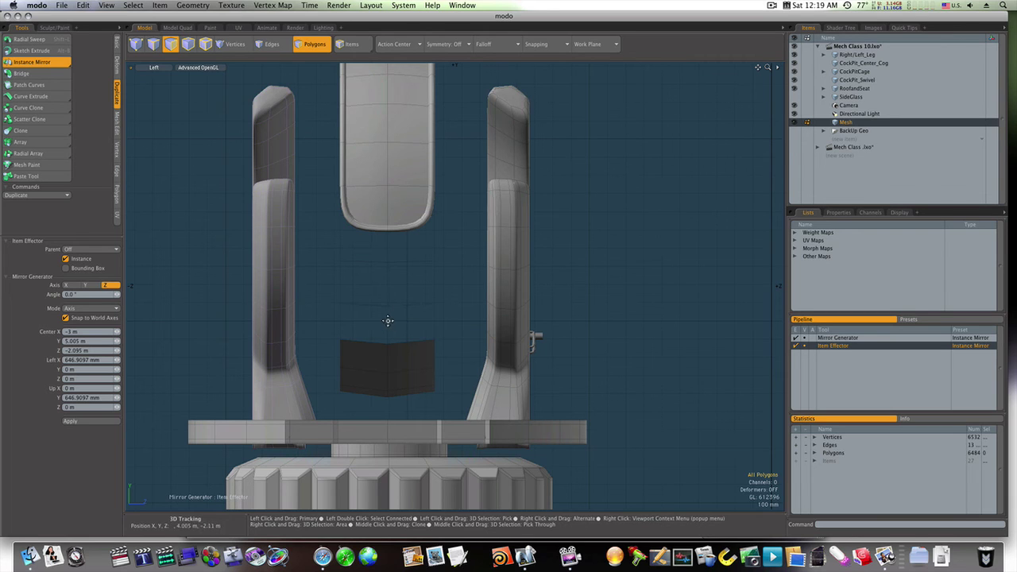
pyautogui.keyDown('alt'); pyautogui.keyDown('shift'); pyautogui.moveTo(277, 337); pyautogui.dragTo(326, 342); pyautogui.keyUp('shift'); pyautogui.keyUp('alt')
pyautogui.hotkey('ctrl', 'space')
pyautogui.click(326, 334)
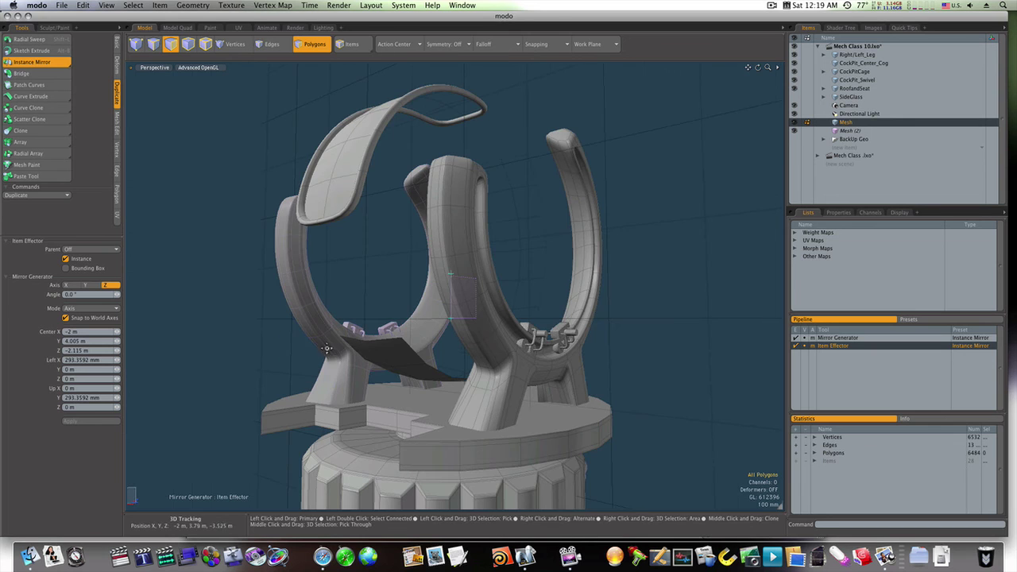
# Step: Adjust the mirror centre slightly so the instanced roller blocks sit against the opposite cockpit ring
pyautogui.moveTo(429, 352)
pyautogui.keyDown('alt'); pyautogui.mouseDown()
pyautogui.moveTo(447, 346)
pyautogui.moveTo(295, 363)
pyautogui.moveTo(417, 339)
pyautogui.mouseUp(); pyautogui.keyUp('alt')
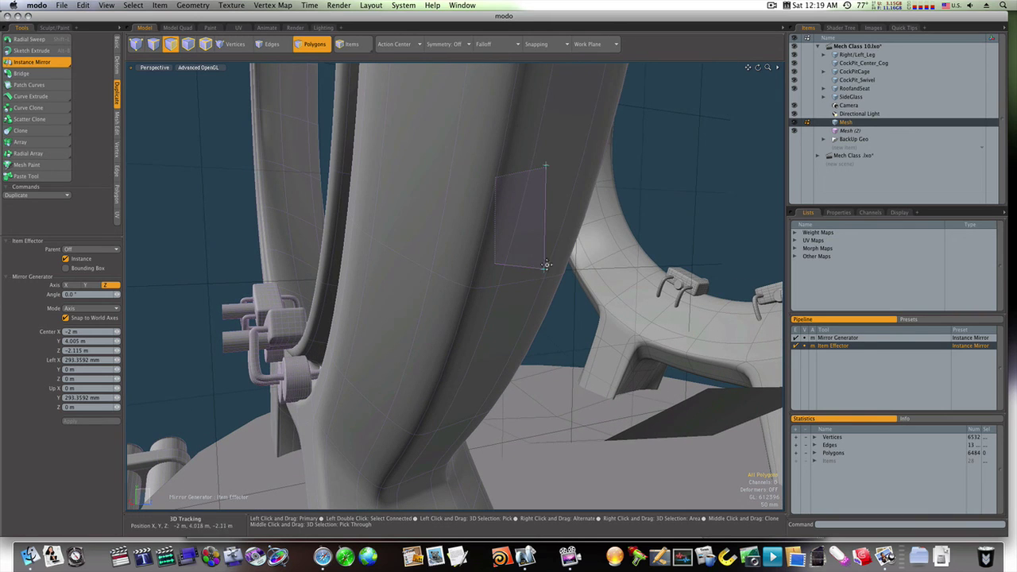
pyautogui.moveTo(546, 273); pyautogui.dragTo(549, 271)
pyautogui.press('space')
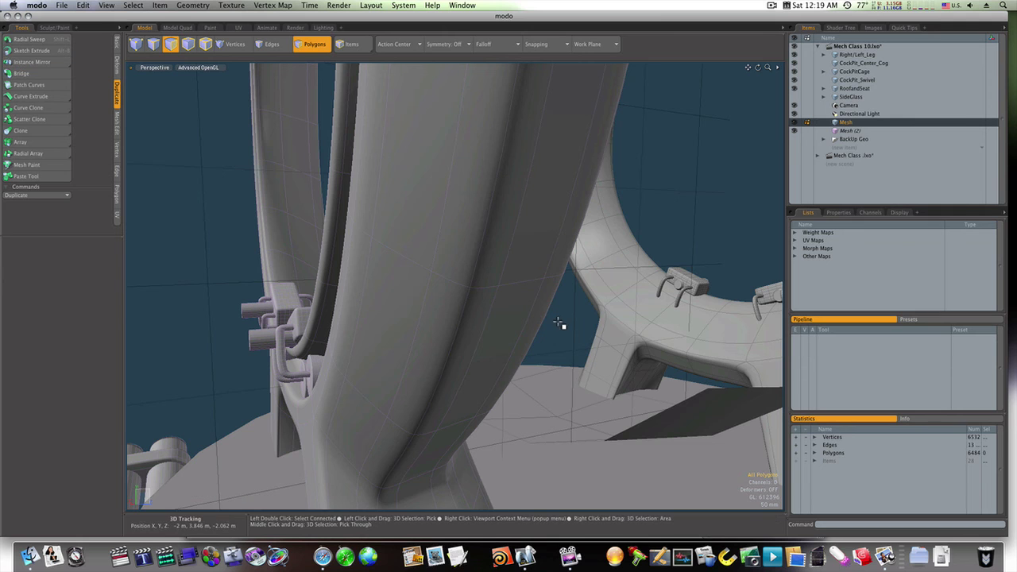
# Step: Show the SideGlass item again and activate all items from Right/Left_Leg through Mesh together for editing
pyautogui.moveTo(563, 325)
pyautogui.keyDown('alt'); pyautogui.mouseDown()
pyautogui.moveTo(538, 321)
pyautogui.moveTo(572, 322)
pyautogui.mouseUp(); pyautogui.keyUp('alt')
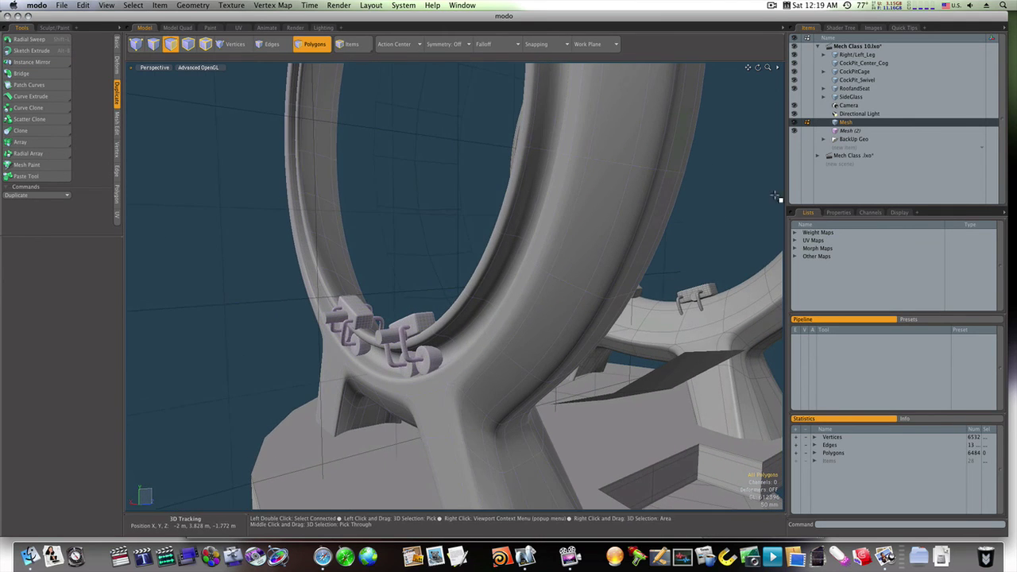
pyautogui.click(795, 97)
pyautogui.keyDown('alt'); pyautogui.moveTo(670, 308); pyautogui.dragTo(399, 332); pyautogui.keyUp('alt')
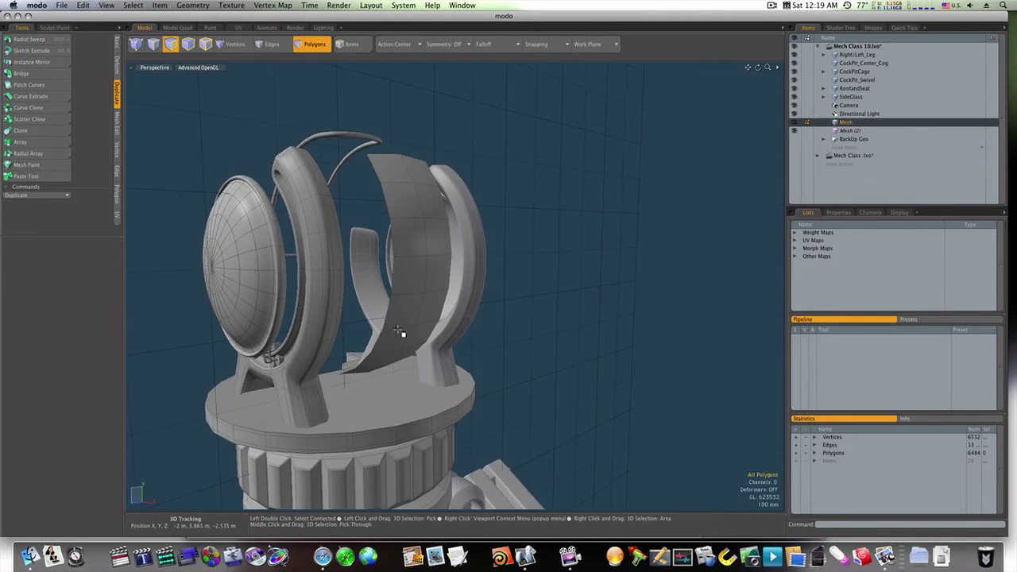
pyautogui.keyDown('shift'); pyautogui.click(858, 54); pyautogui.keyUp('shift')
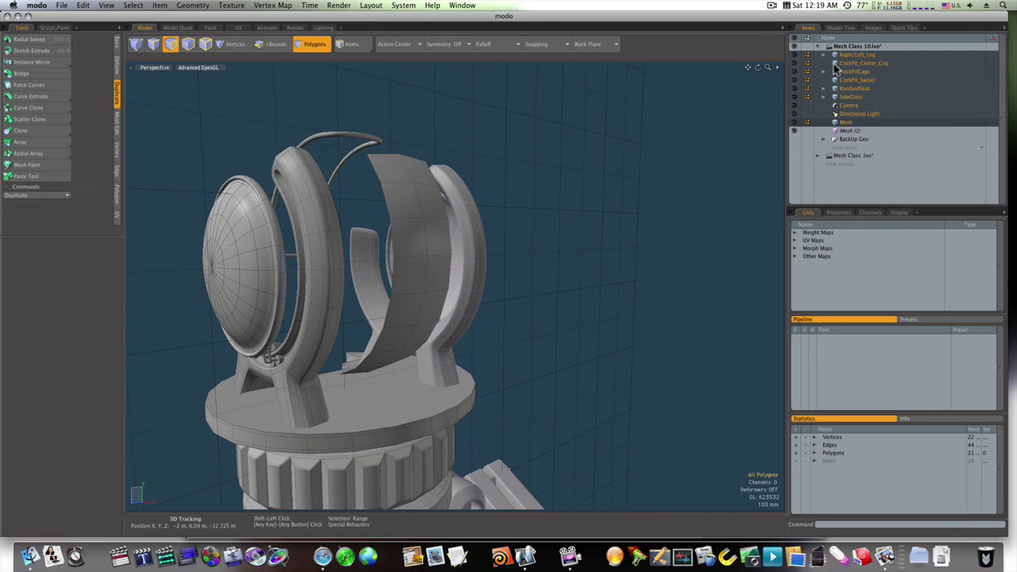
# Step: Select the entire curved panel between the cockpit rings and thicken it inward into a solid band
pyautogui.doubleClick(399, 303)
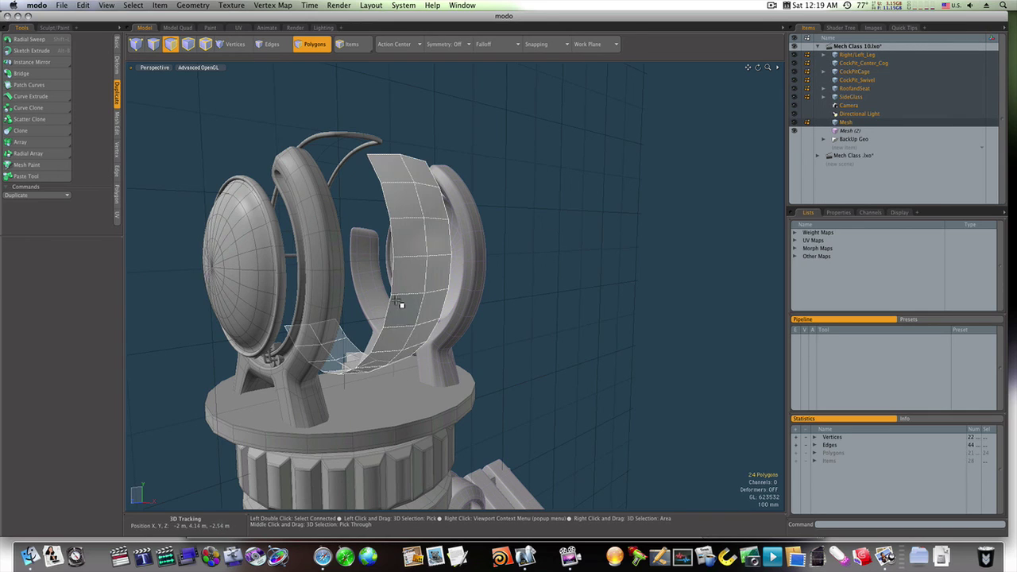
pyautogui.click(117, 50)
pyautogui.click(31, 189)
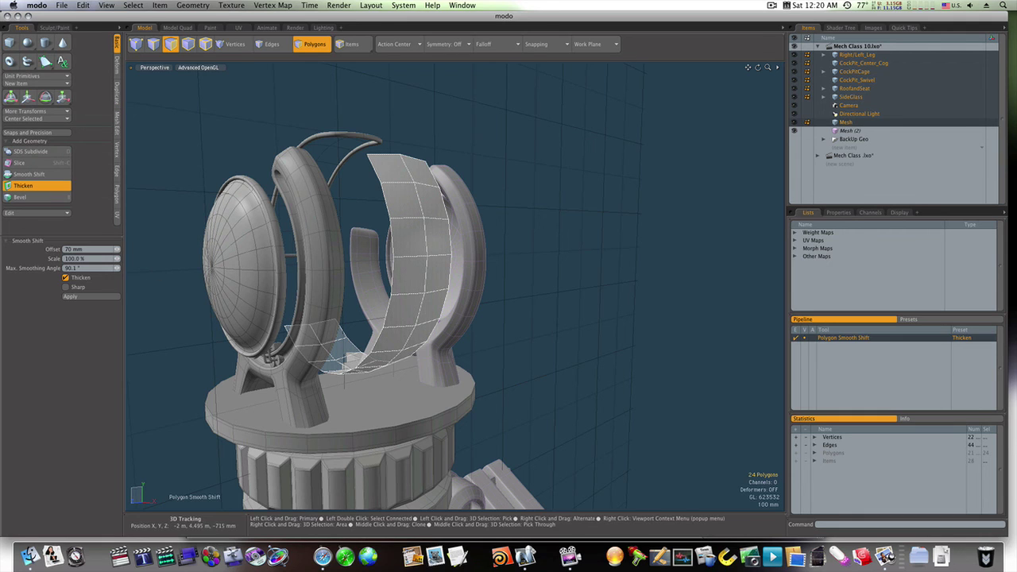
pyautogui.moveTo(388, 276); pyautogui.dragTo(355, 283)
pyautogui.press('space')
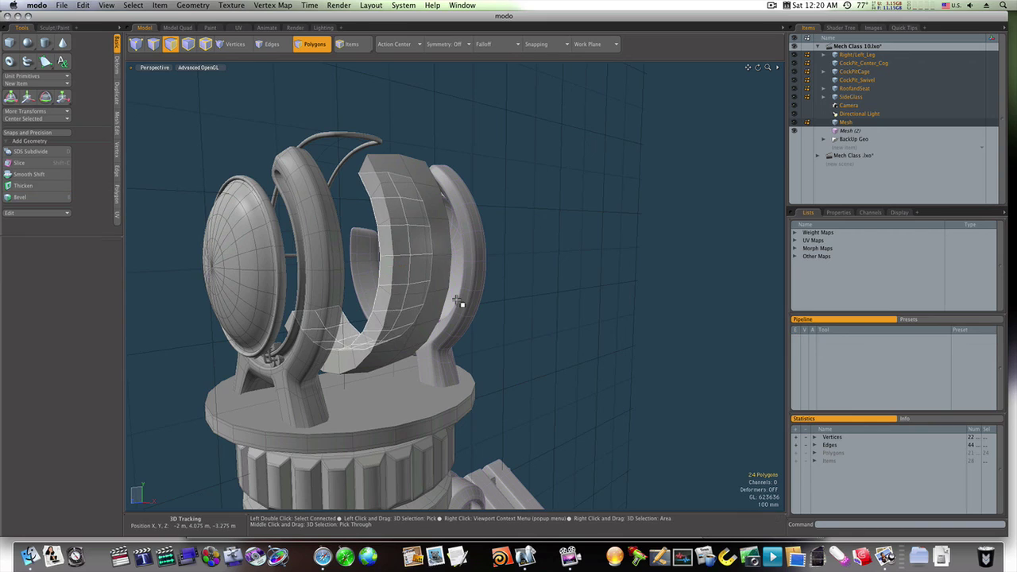